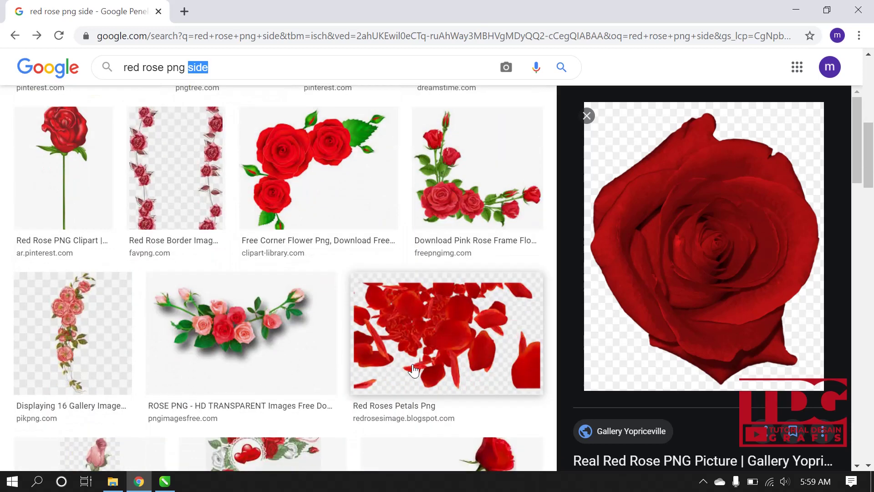
- Switch to CorelDRAW, set the page orientation to landscape and move the three-rose cluster fully inside the page
{"action": "left_click", "coordinate": [170, 486]}
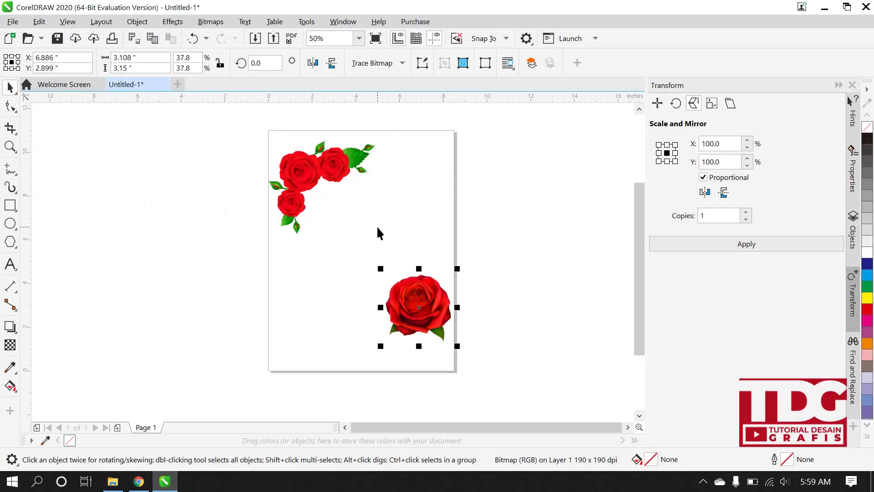
{"action": "left_click", "coordinate": [466, 203]}
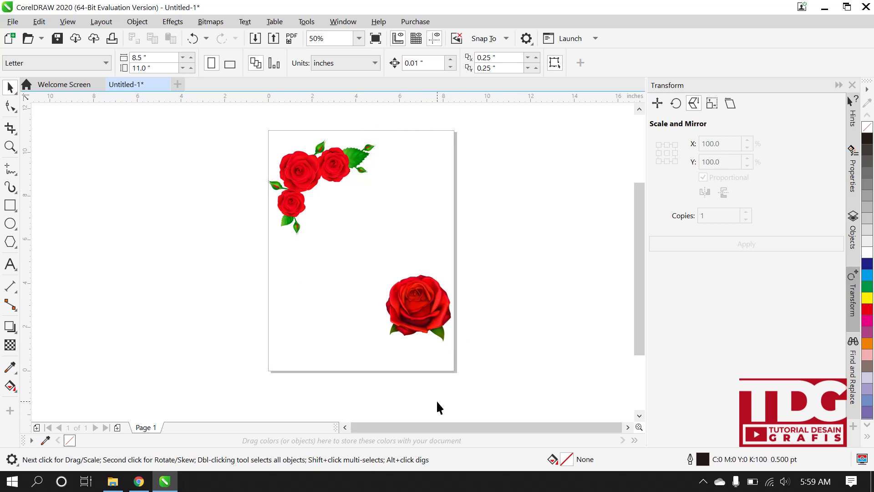
{"action": "left_click", "coordinate": [230, 65]}
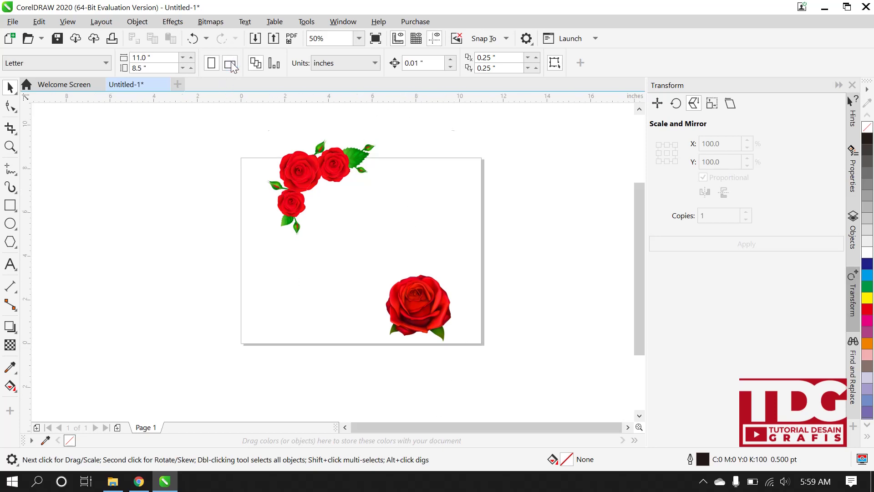
{"action": "left_click", "coordinate": [310, 163]}
{"action": "left_click_drag", "start_coordinate": [308, 164], "coordinate": [295, 218]}
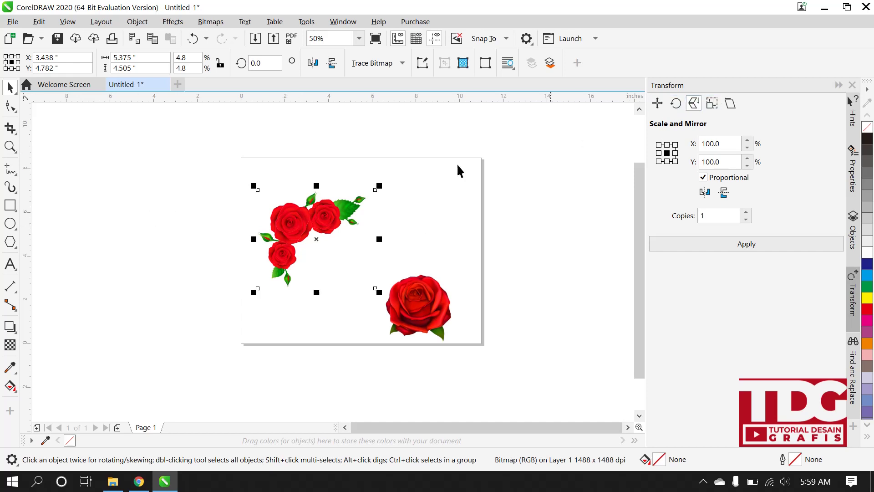
- Rotate the three-rose cluster by 90 degrees about its center using the Rotate transformation
{"action": "left_click", "coordinate": [350, 23]}
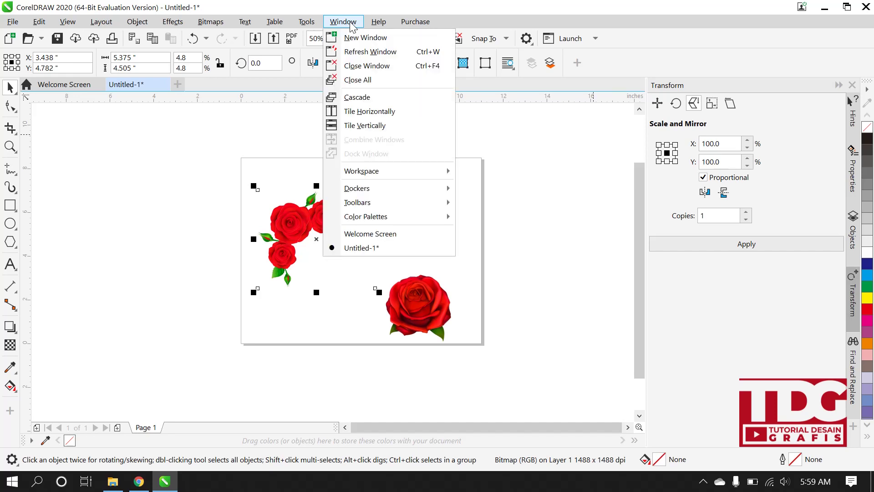
{"action": "mouse_move", "coordinate": [423, 191]}
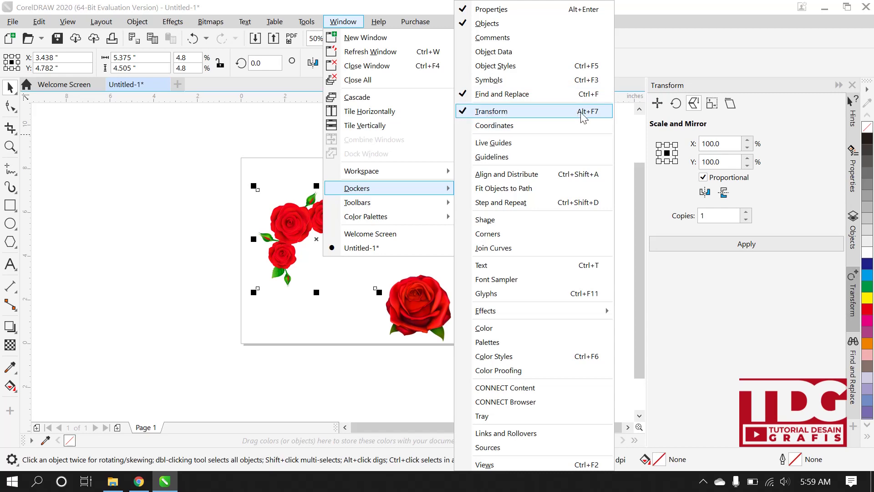
{"action": "left_click", "coordinate": [187, 210]}
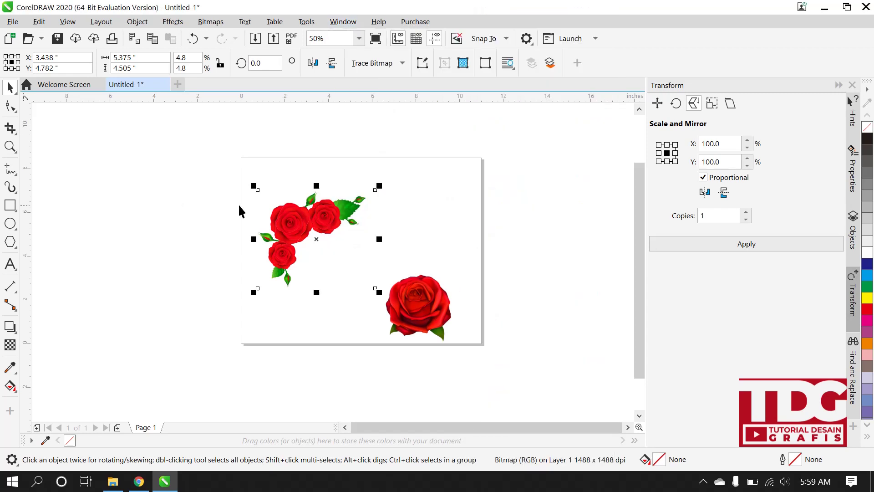
{"action": "left_click", "coordinate": [676, 105]}
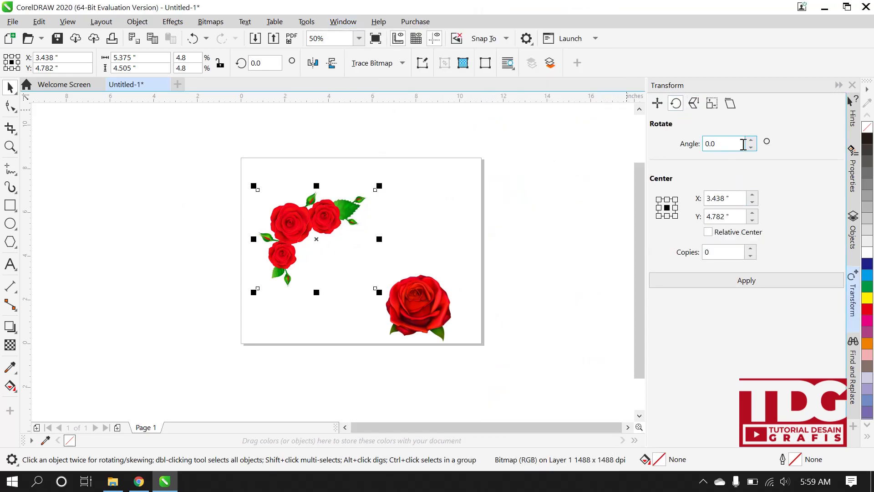
{"action": "left_click", "coordinate": [717, 144]}
{"action": "type", "text": "9i0"}
{"action": "key", "text": "BackSpace"}
{"action": "key", "text": "BackSpace"}
{"action": "type", "text": "0"}
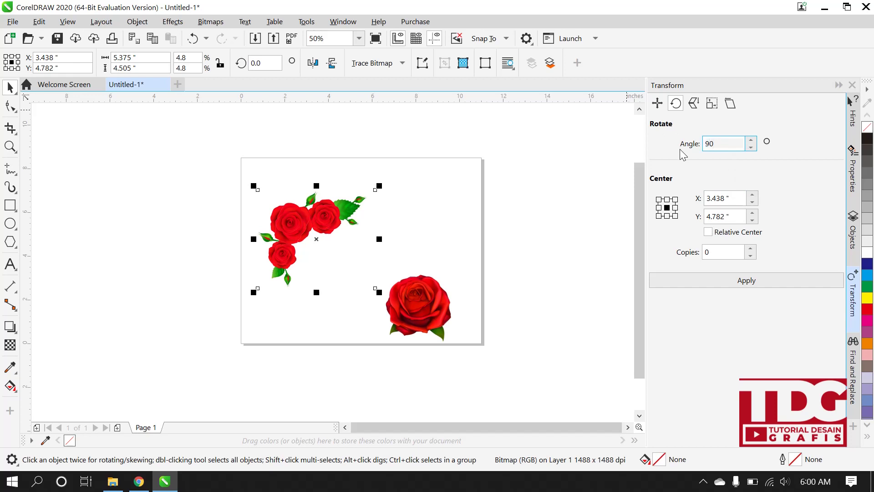
{"action": "left_click", "coordinate": [659, 207]}
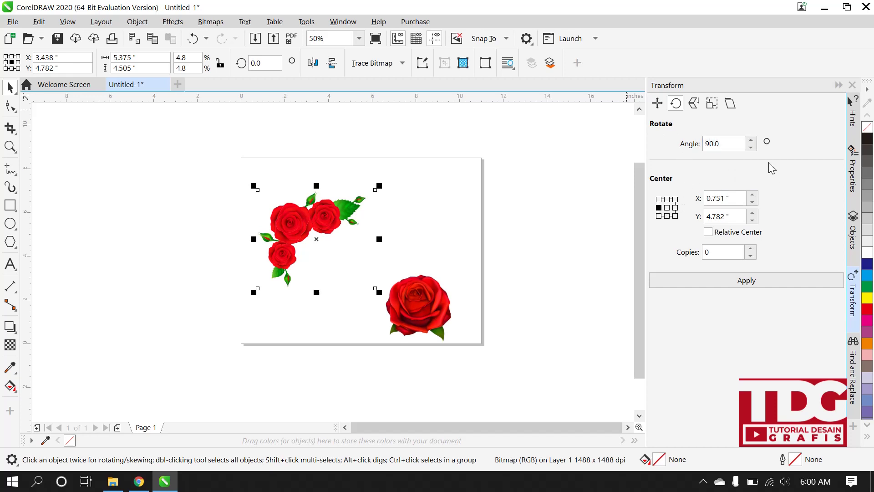
{"action": "left_click", "coordinate": [667, 208]}
{"action": "left_click", "coordinate": [751, 285]}
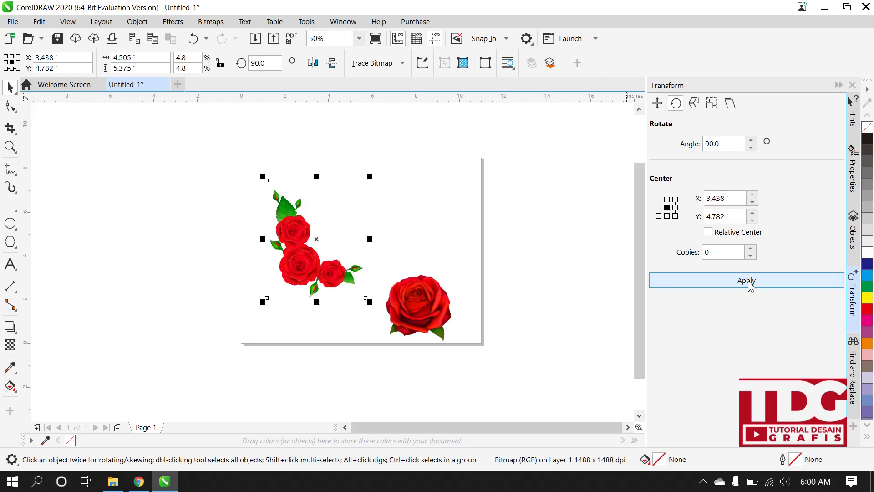
- Move the rotated rose cluster to the page's lower-left corner so it slightly overlaps the page edges
{"action": "left_click_drag", "start_coordinate": [306, 259], "coordinate": [272, 317]}
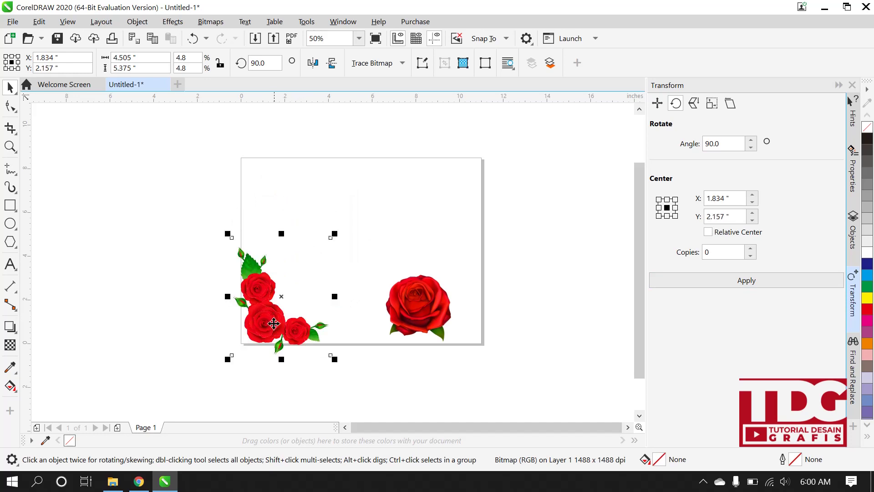
{"action": "scroll", "coordinate": [249, 349], "scroll_direction": "up", "scroll_amount": 4}
{"action": "scroll", "coordinate": [324, 264], "scroll_direction": "down", "scroll_amount": 2}
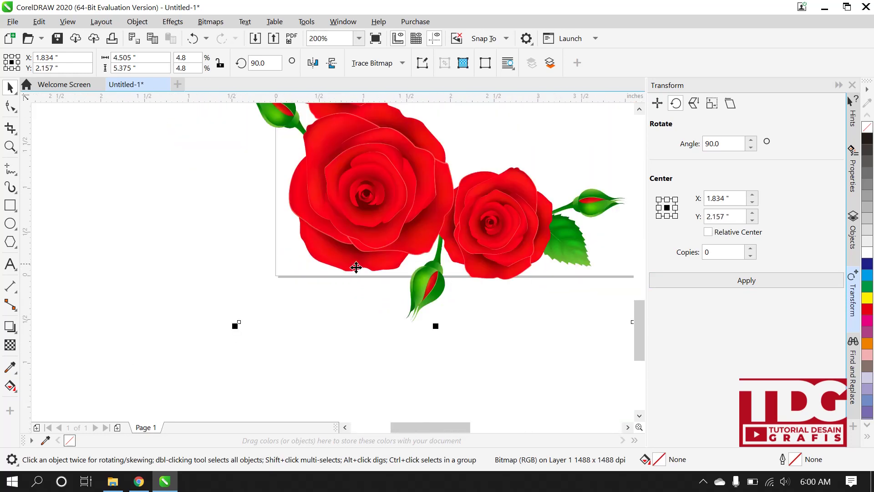
{"action": "left_click_drag", "start_coordinate": [371, 224], "coordinate": [350, 230]}
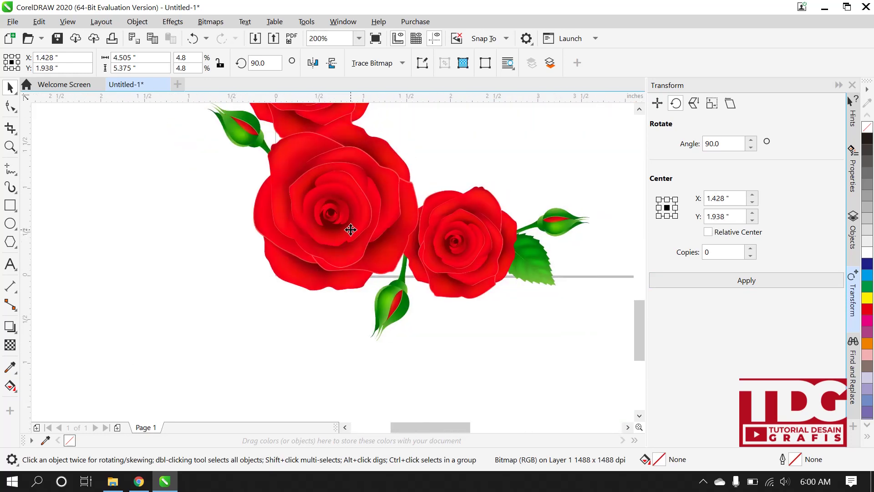
{"action": "left_click", "coordinate": [350, 230]}
{"action": "scroll", "coordinate": [318, 273], "scroll_direction": "down", "scroll_amount": 2}
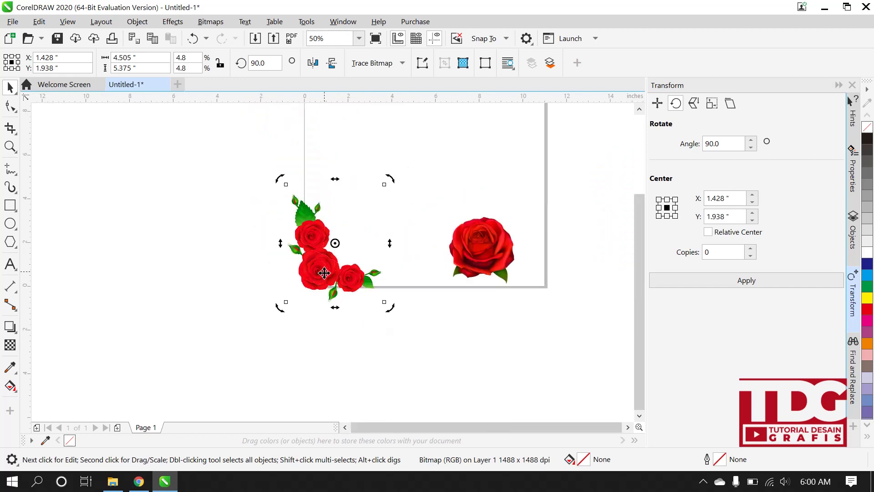
{"action": "scroll", "coordinate": [327, 280], "scroll_direction": "up", "scroll_amount": 2}
{"action": "scroll", "coordinate": [324, 279], "scroll_direction": "down", "scroll_amount": 1}
{"action": "left_click_drag", "start_coordinate": [324, 279], "coordinate": [273, 282]}
{"action": "scroll", "coordinate": [396, 273], "scroll_direction": "down", "scroll_amount": 2}
{"action": "scroll", "coordinate": [377, 273], "scroll_direction": "up", "scroll_amount": 2}
- Move the single rose to the page's upper-right corner, centered at about X 10.08 in, Y 7.59 in
{"action": "left_click", "coordinate": [400, 283]}
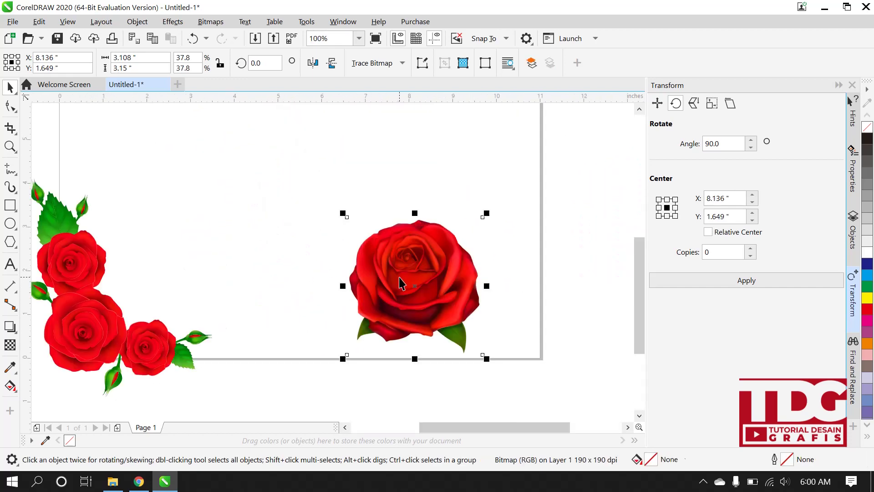
{"action": "left_click_drag", "start_coordinate": [406, 277], "coordinate": [448, 188]}
{"action": "scroll", "coordinate": [441, 271], "scroll_direction": "down", "scroll_amount": 1}
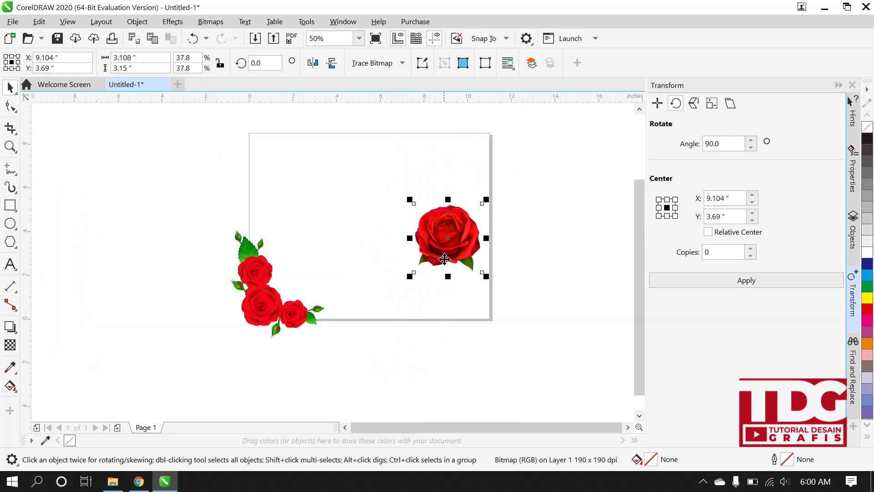
{"action": "left_click_drag", "start_coordinate": [445, 230], "coordinate": [465, 154]}
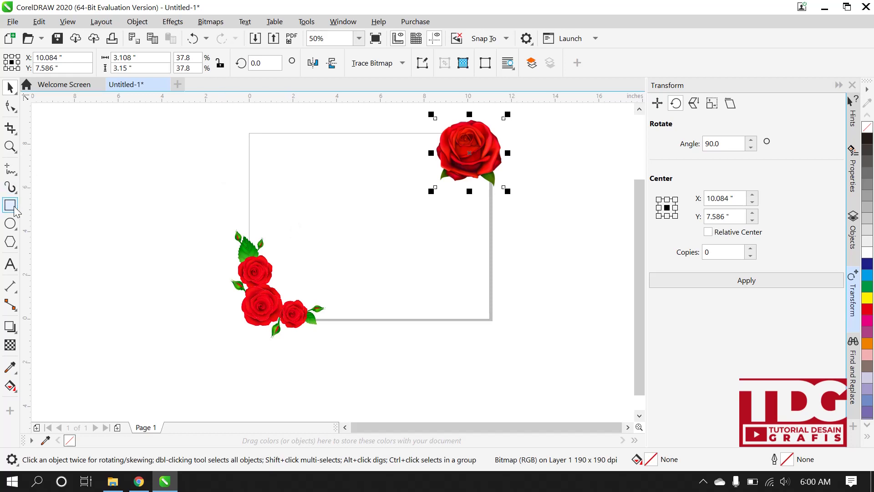
- Add artistic text in the middle of the page with the couple's two names joined by an ampersand
{"action": "left_click", "coordinate": [11, 267]}
{"action": "left_click", "coordinate": [318, 218]}
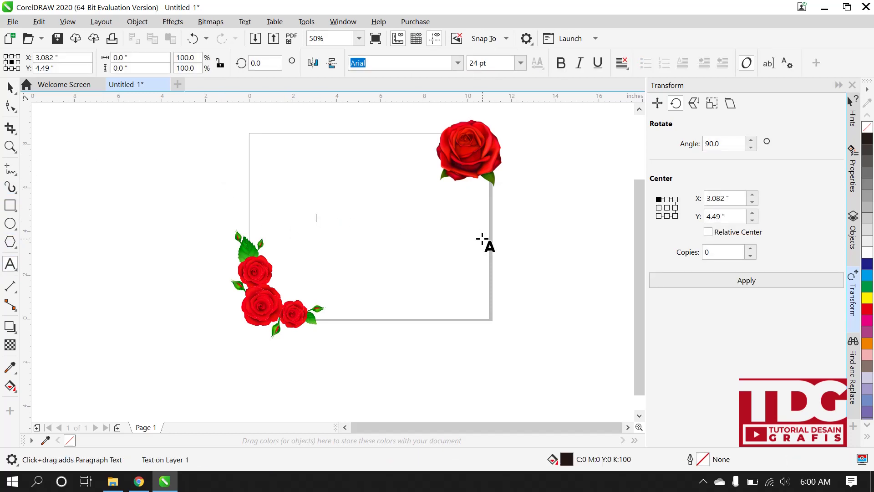
{"action": "type", "text": "Mahathir & Bidadari"}
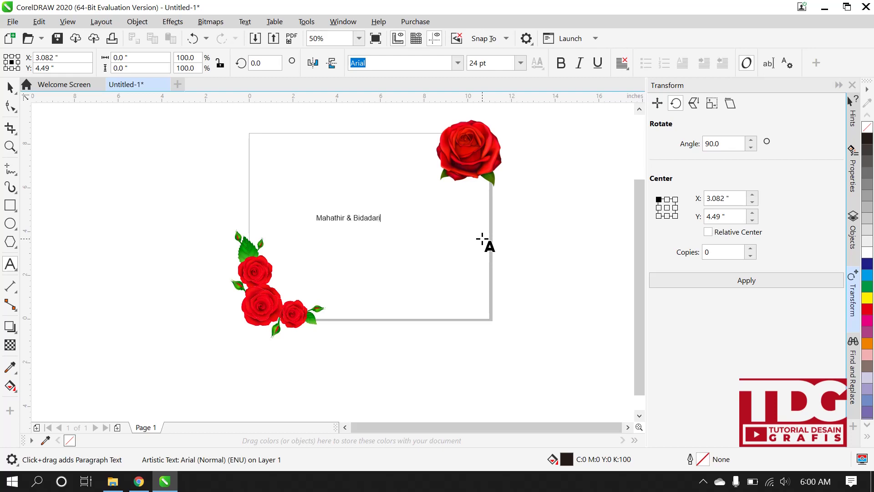
- Set the names text in the Medinah font and enlarge it to about 84 pt across the page
{"action": "key", "text": "ctrl+a"}
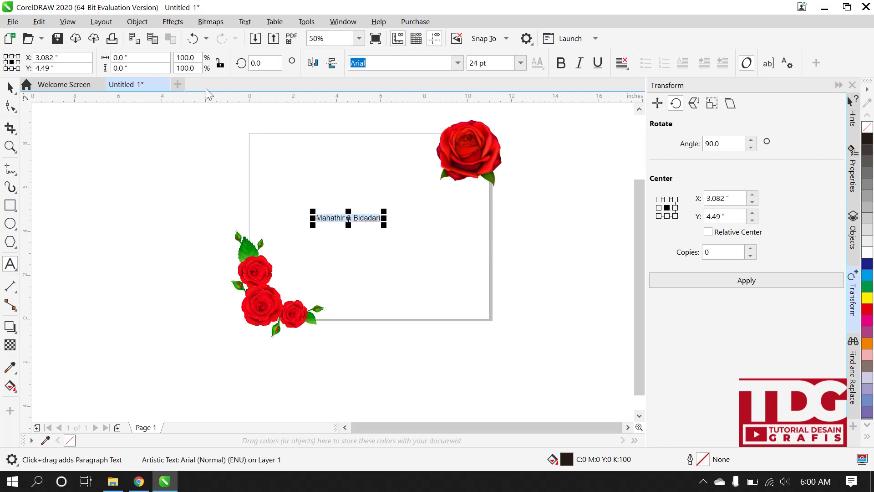
{"action": "left_click", "coordinate": [428, 66]}
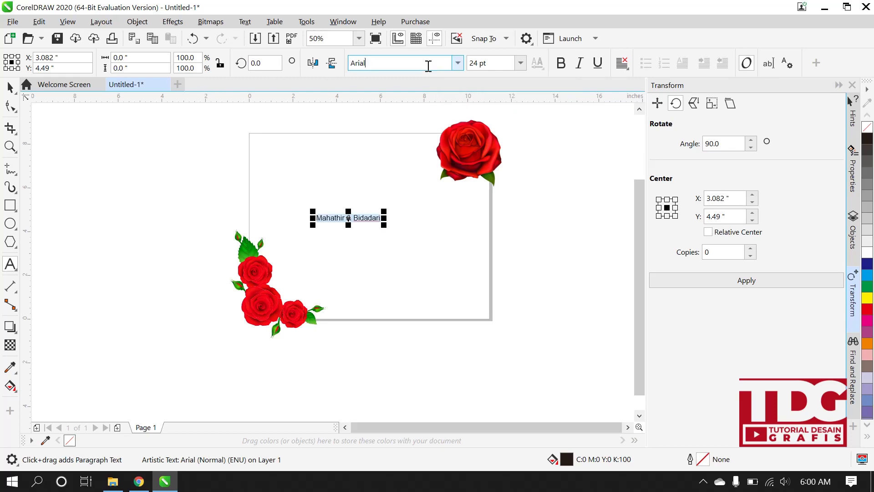
{"action": "double_click", "coordinate": [428, 66]}
{"action": "type", "text": "M"}
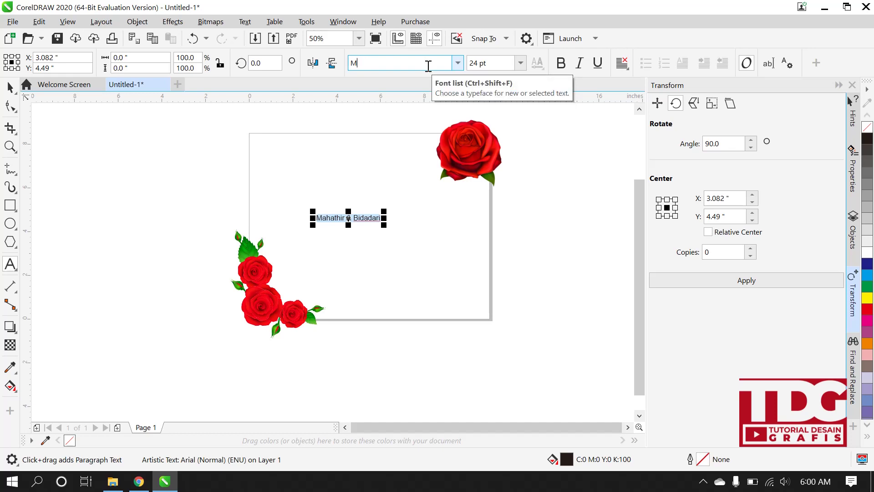
{"action": "type", "text": "edinah"}
{"action": "key", "text": "Return"}
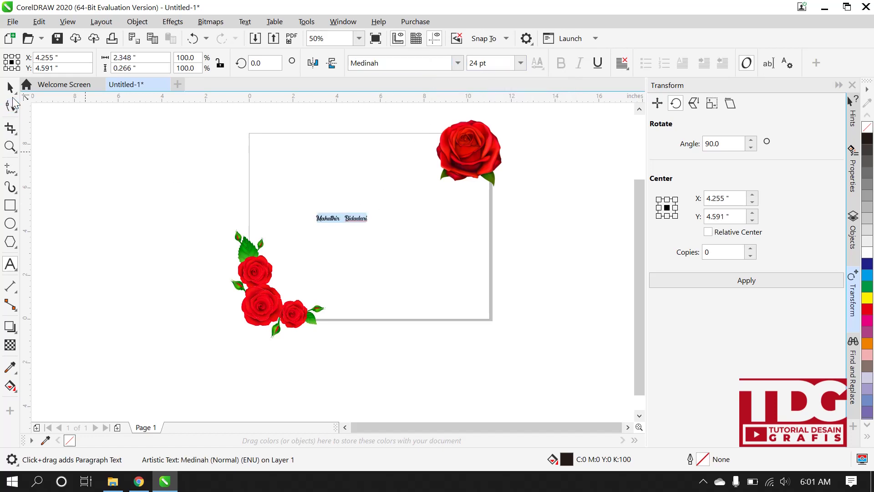
{"action": "key", "text": "ctrl+space"}
{"action": "left_click_drag", "start_coordinate": [374, 209], "coordinate": [431, 223]}
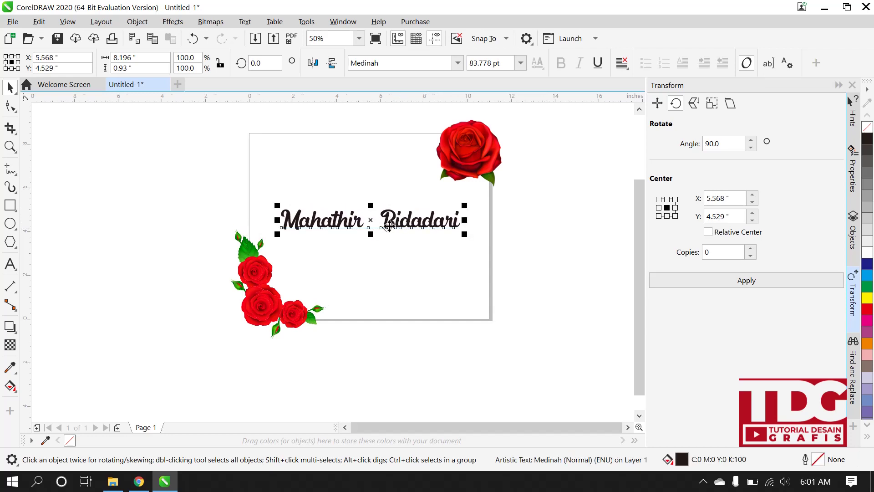
{"action": "scroll", "coordinate": [410, 225], "scroll_direction": "up", "scroll_amount": 2}
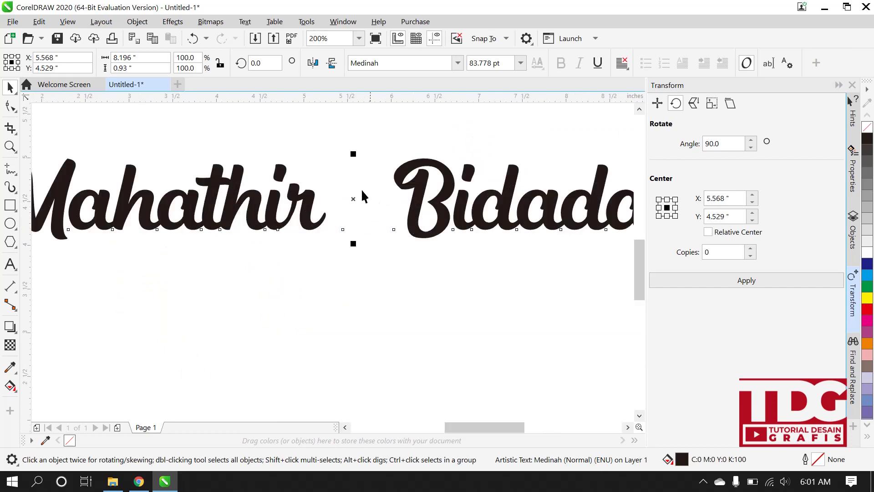
{"action": "key", "text": "F8"}
{"action": "left_click", "coordinate": [418, 212]}
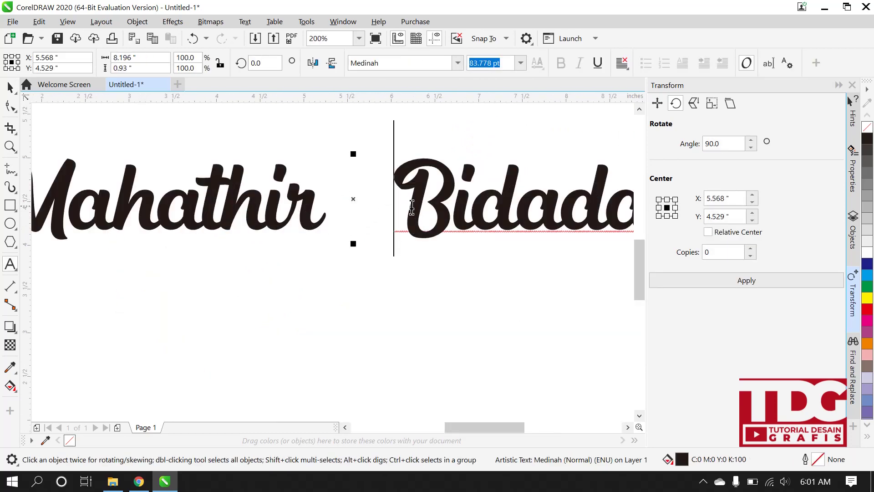
{"action": "left_click_drag", "start_coordinate": [328, 199], "coordinate": [378, 202]}
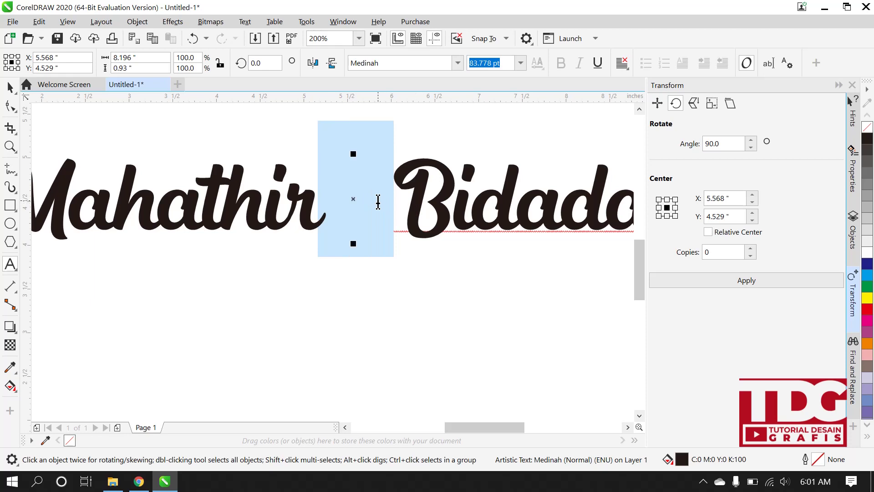
{"action": "scroll", "coordinate": [371, 201], "scroll_direction": "down", "scroll_amount": 2}
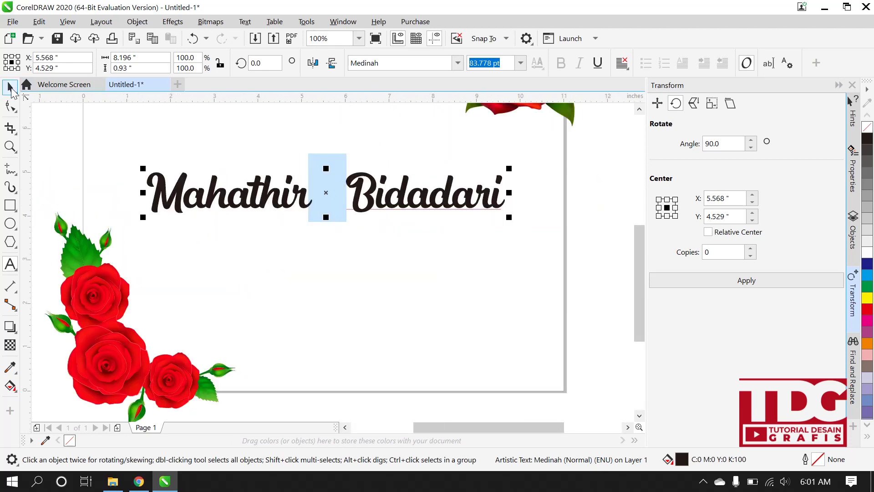
- Duplicate the names text below the original, keeping only the second name in the copy and the first name in the original
{"action": "left_click", "coordinate": [11, 87]}
{"action": "left_click_drag", "start_coordinate": [280, 192], "coordinate": [324, 248]}
{"action": "key", "text": "F8"}
{"action": "left_click_drag", "start_coordinate": [377, 251], "coordinate": [196, 245]}
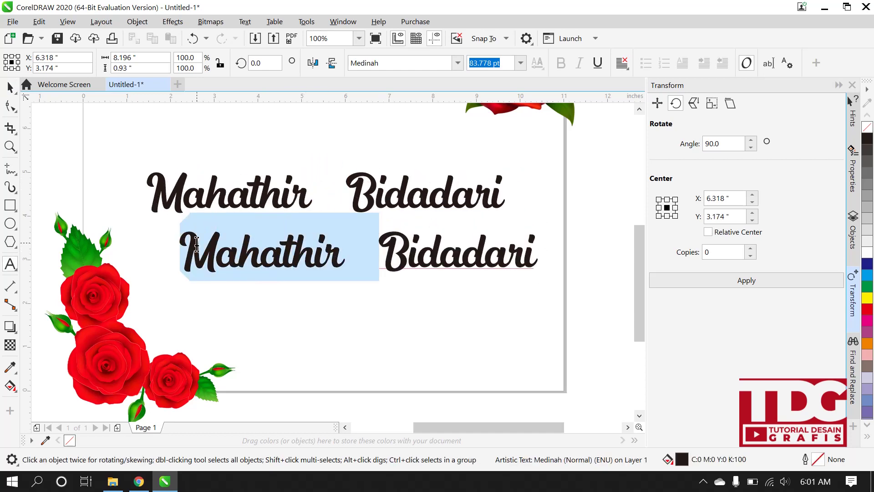
{"action": "key", "text": "Delete"}
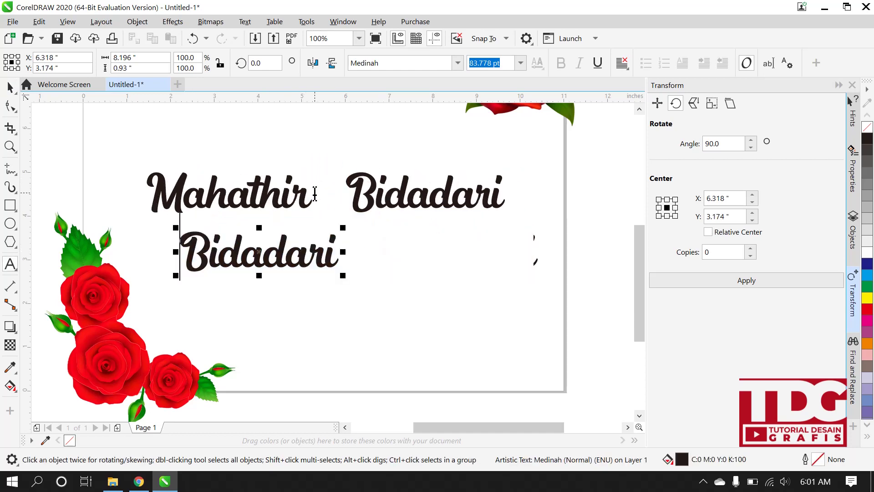
{"action": "left_click_drag", "start_coordinate": [319, 194], "coordinate": [501, 198]}
{"action": "key", "text": "Delete"}
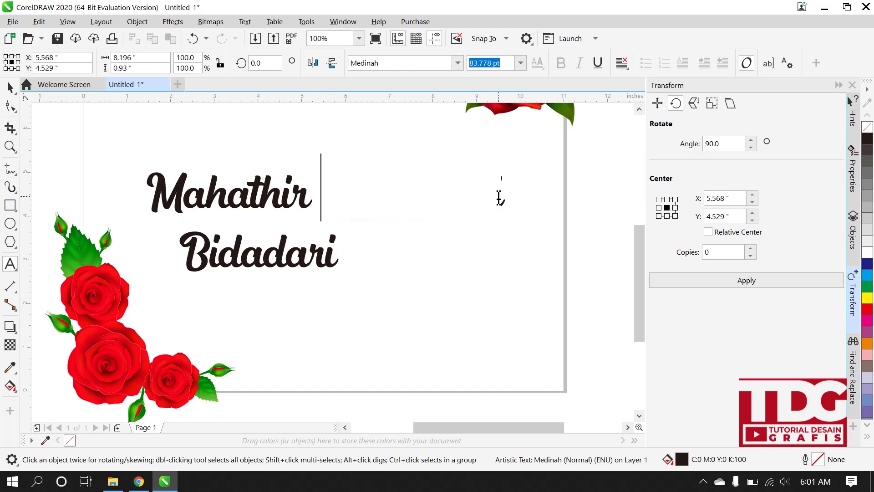
- Place the second name beside the first name and leave a copy of it below them
{"action": "left_click", "coordinate": [11, 87]}
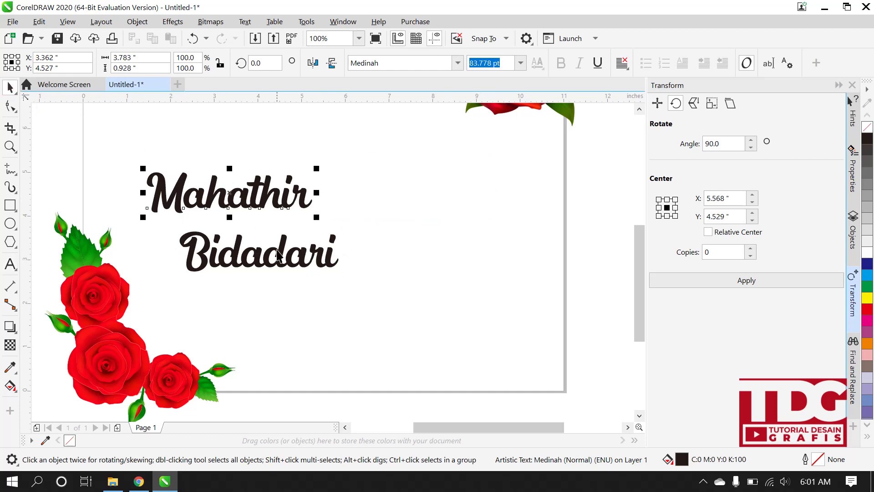
{"action": "left_click_drag", "start_coordinate": [278, 255], "coordinate": [419, 190]}
{"action": "left_click", "coordinate": [353, 326]}
{"action": "left_click", "coordinate": [329, 274]}
- Set the second name beside the first name in Microsoft Yi Baiti and replace its text with an ampersand
{"action": "double_click", "coordinate": [419, 187]}
{"action": "double_click", "coordinate": [420, 180]}
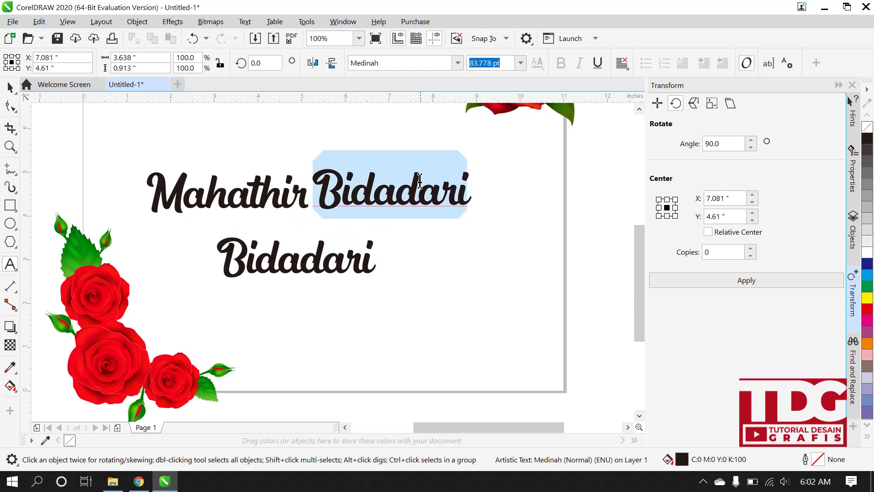
{"action": "left_click", "coordinate": [457, 62]}
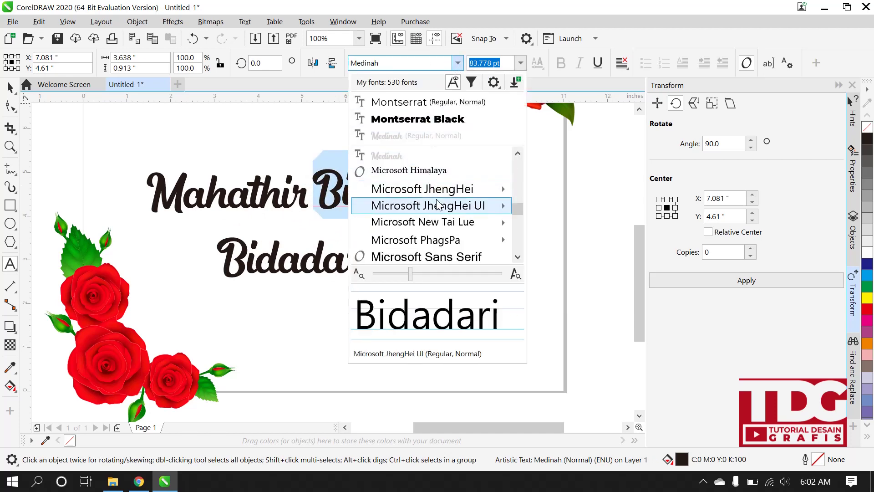
{"action": "scroll", "coordinate": [438, 197], "scroll_direction": "down", "scroll_amount": 3}
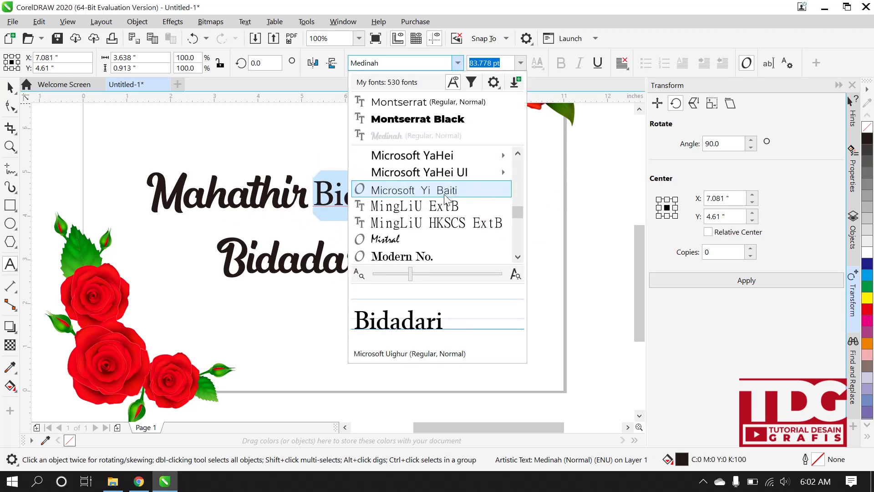
{"action": "left_click", "coordinate": [438, 190]}
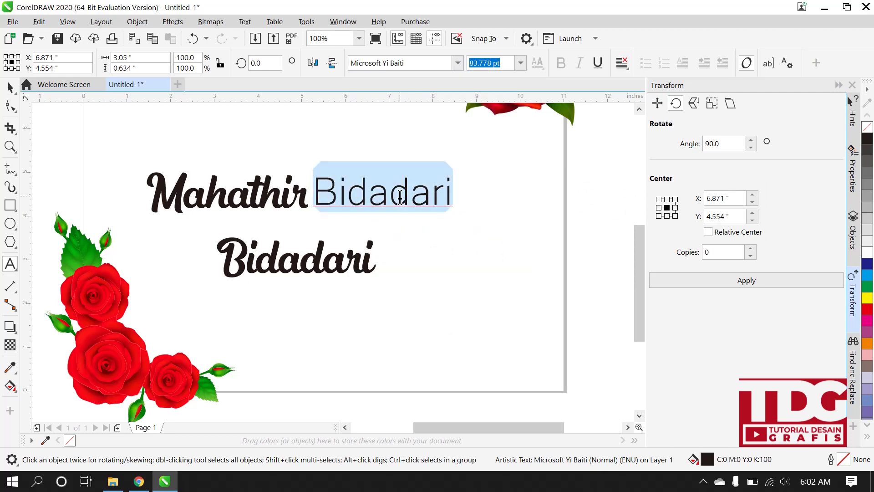
{"action": "type", "text": "&"}
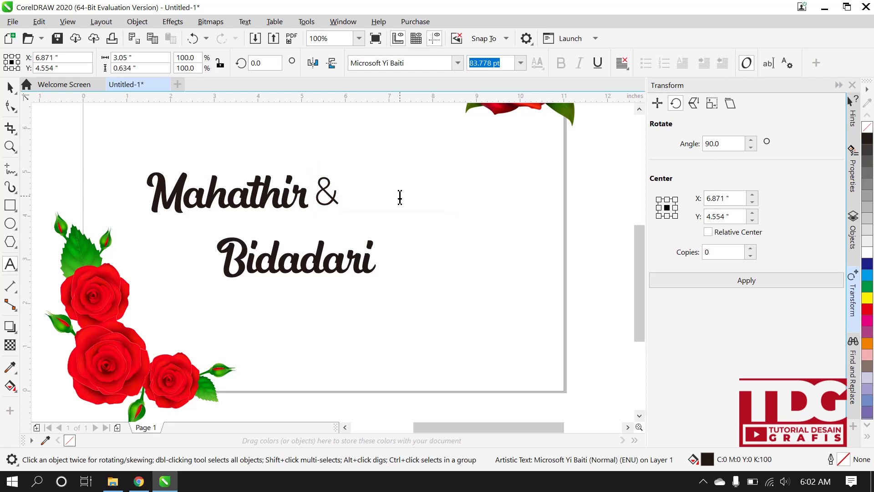
- Set the ampersand in the Mistral font, enlarge it to about 108 pt and place it below the end of the first name
{"action": "left_click_drag", "start_coordinate": [400, 197], "coordinate": [305, 187]}
{"action": "left_click", "coordinate": [457, 64]}
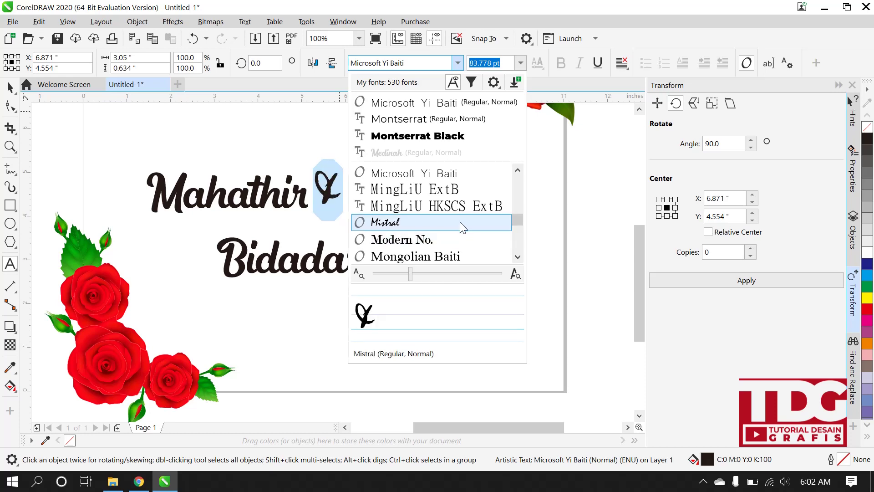
{"action": "left_click", "coordinate": [460, 222]}
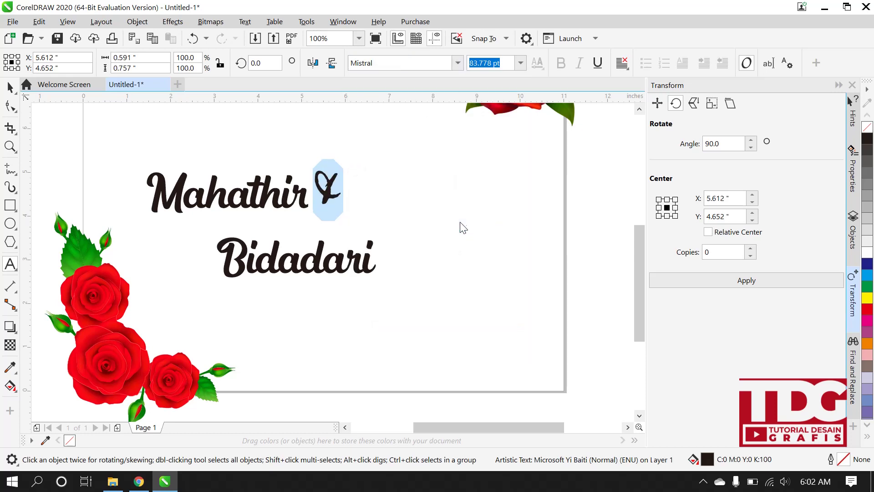
{"action": "left_click", "coordinate": [10, 87]}
{"action": "left_click_drag", "start_coordinate": [330, 191], "coordinate": [292, 223]}
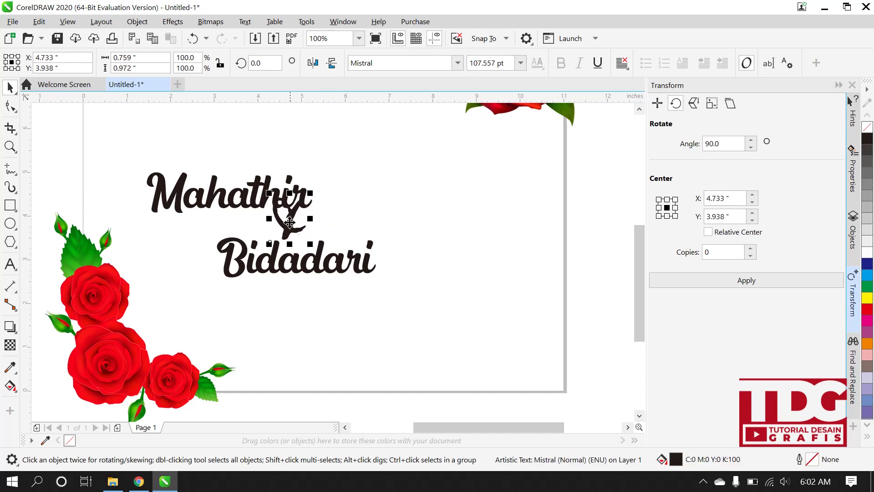
- Shift the lower name further right, then move both names and the ampersand together toward the middle of the page
{"action": "left_click", "coordinate": [294, 260]}
{"action": "left_click_drag", "start_coordinate": [270, 260], "coordinate": [321, 252]}
{"action": "scroll", "coordinate": [351, 228], "scroll_direction": "down", "scroll_amount": 2}
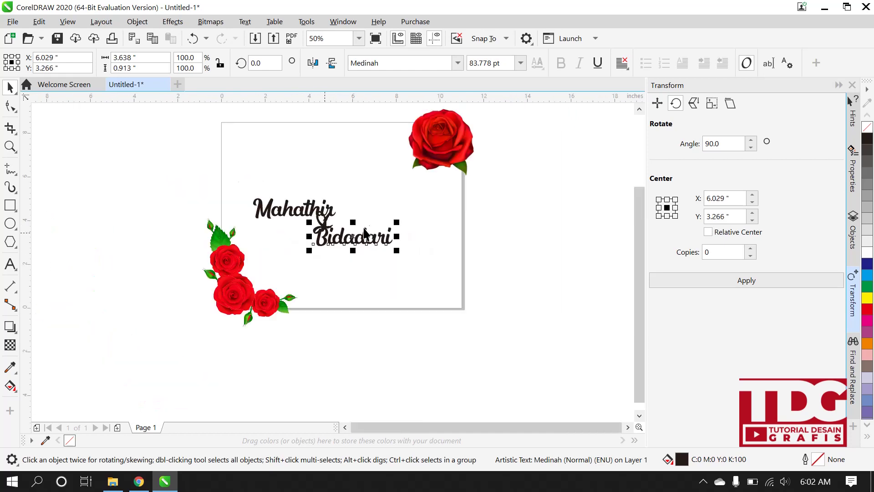
{"action": "left_click_drag", "start_coordinate": [540, 287], "coordinate": [252, 171]}
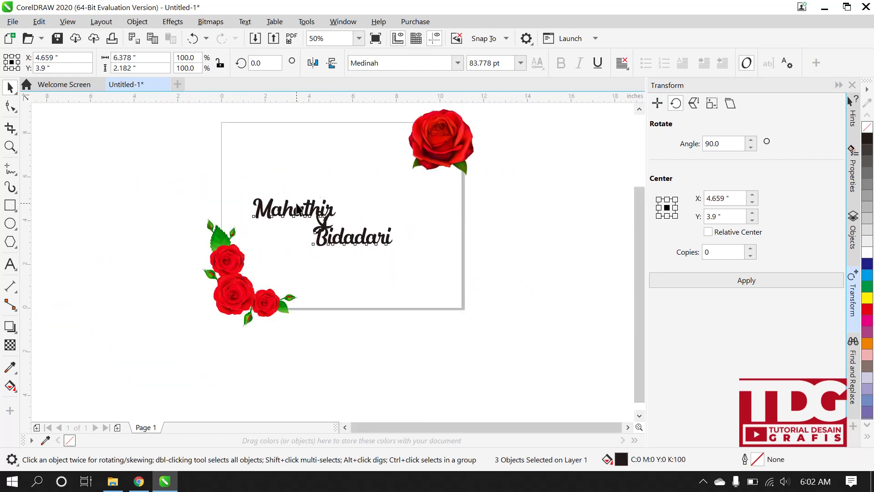
{"action": "left_click", "coordinate": [390, 248]}
{"action": "left_click_drag", "start_coordinate": [478, 251], "coordinate": [248, 192]}
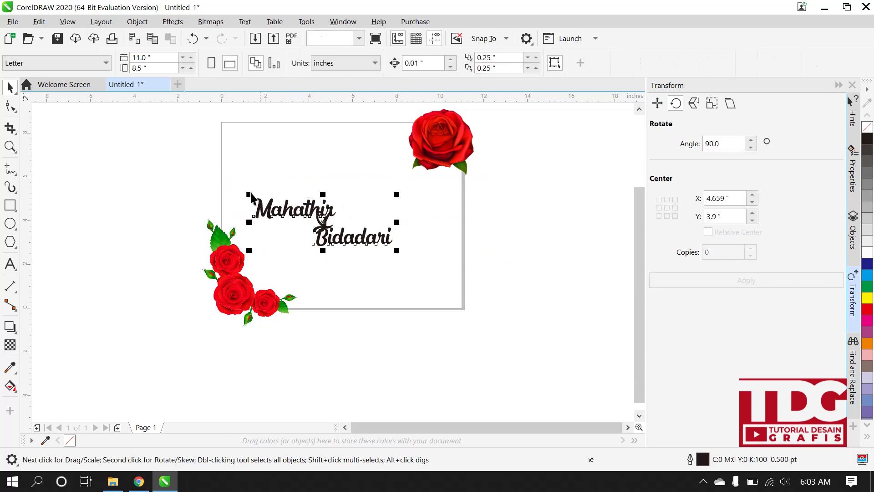
{"action": "left_click_drag", "start_coordinate": [295, 213], "coordinate": [325, 202]}
{"action": "left_click", "coordinate": [489, 222]}
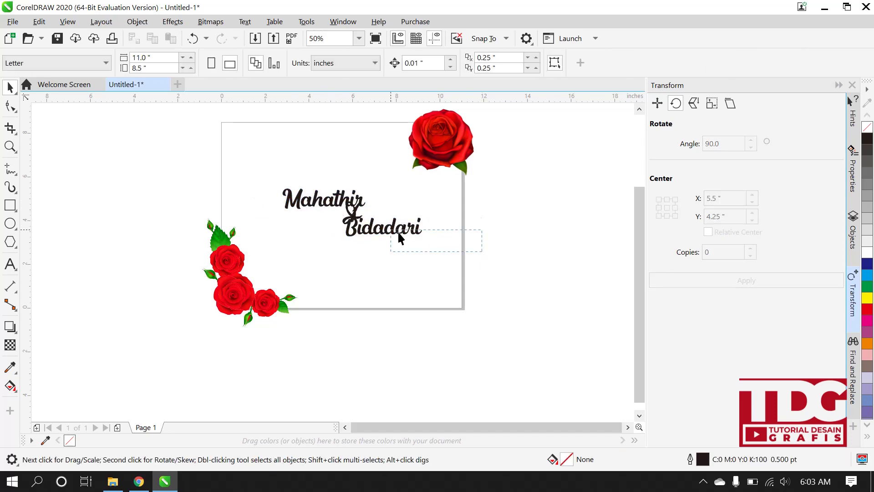
- Enlarge both names and the ampersand together so the names are about 100 pt, and shift the group slightly left
{"action": "left_click_drag", "start_coordinate": [398, 230], "coordinate": [239, 180]}
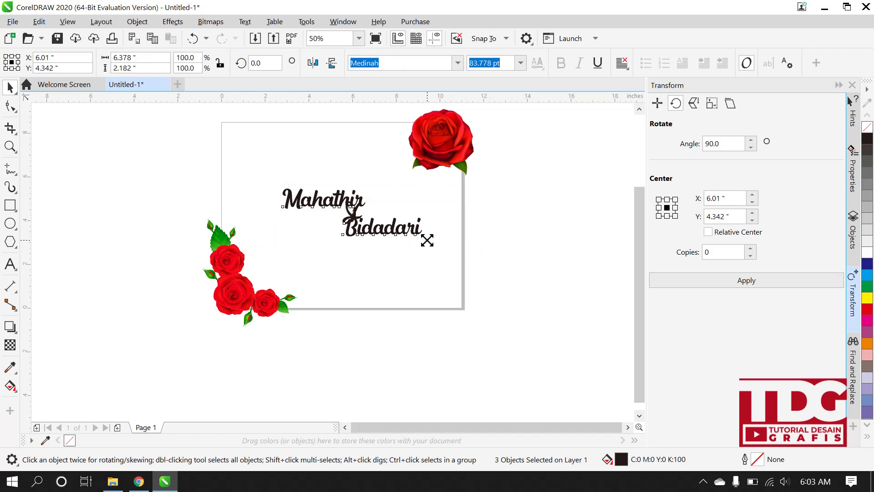
{"action": "left_click_drag", "start_coordinate": [427, 240], "coordinate": [438, 246]}
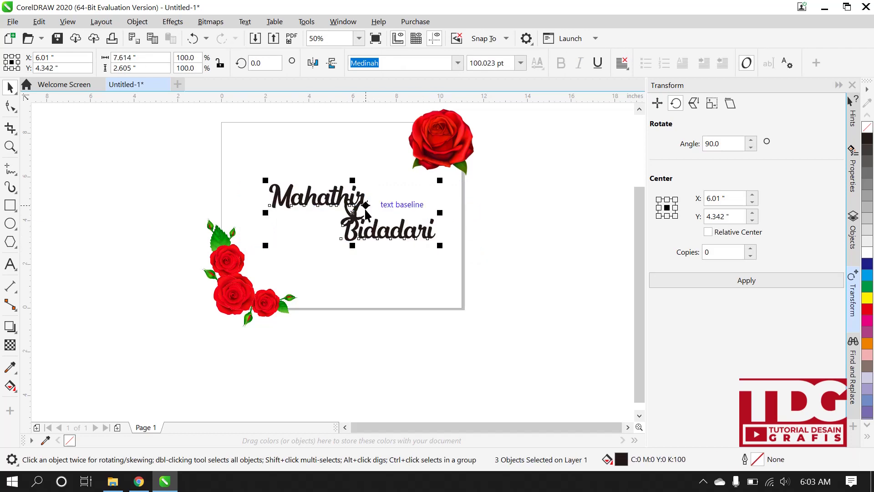
{"action": "left_click_drag", "start_coordinate": [366, 211], "coordinate": [364, 207]}
{"action": "left_click", "coordinate": [483, 261]}
- Move the lower name left beneath the first name and reposition the ampersand between the two names
{"action": "left_click", "coordinate": [406, 229]}
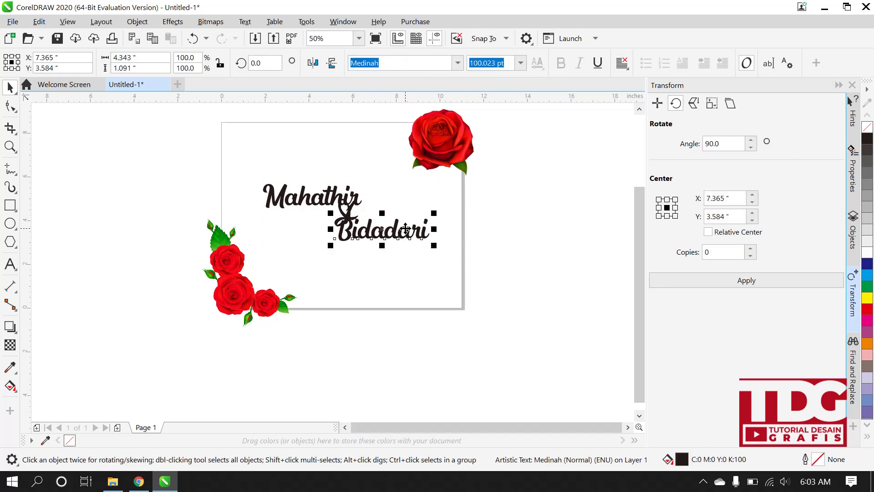
{"action": "left_click_drag", "start_coordinate": [405, 228], "coordinate": [381, 234]}
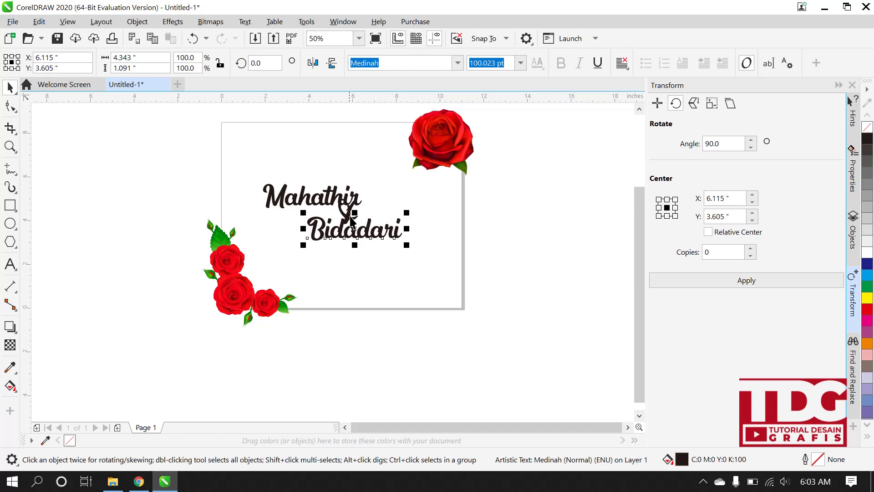
{"action": "left_click_drag", "start_coordinate": [349, 208], "coordinate": [339, 217]}
- Sample red #FE1B2F from the upper rose and fill both names and the ampersand with it
{"action": "left_click_drag", "start_coordinate": [522, 274], "coordinate": [228, 178]}
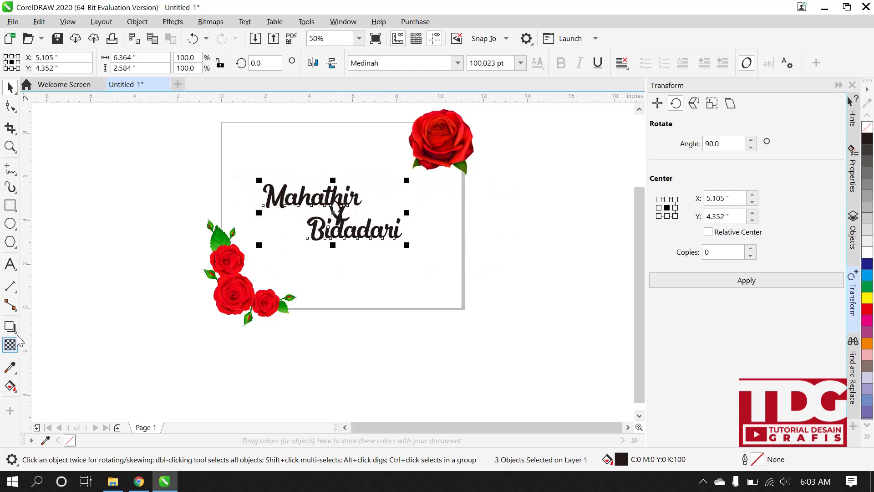
{"action": "left_click", "coordinate": [10, 367]}
{"action": "scroll", "coordinate": [414, 151], "scroll_direction": "up", "scroll_amount": 1}
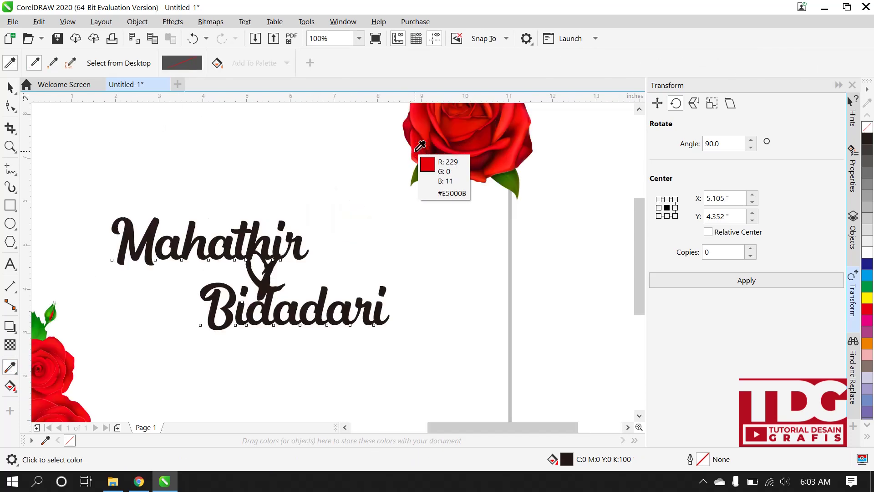
{"action": "left_click", "coordinate": [413, 143]}
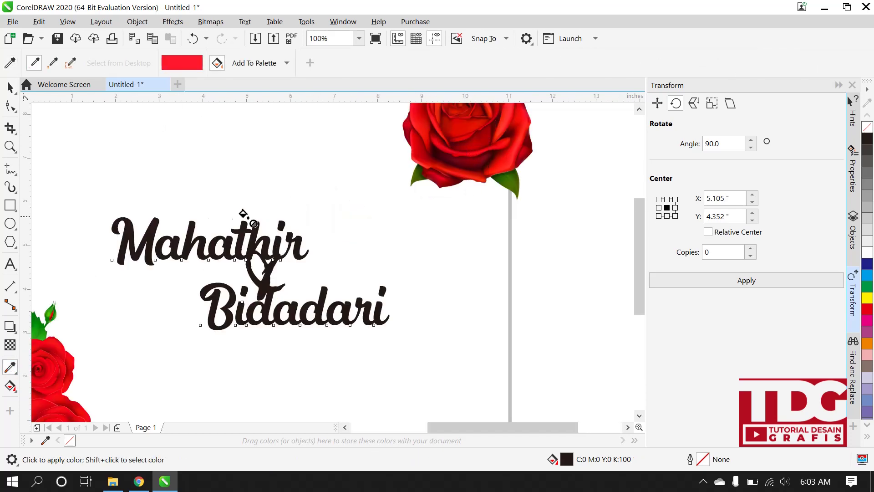
{"action": "left_click", "coordinate": [223, 237]}
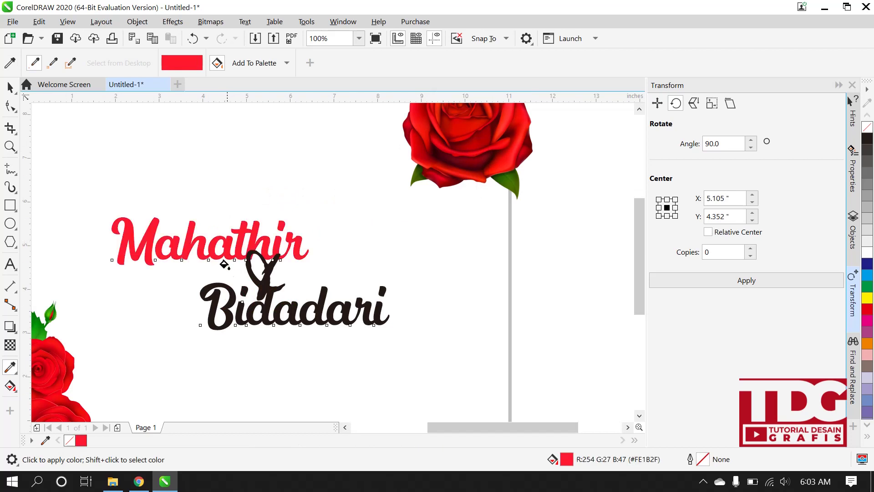
{"action": "left_click", "coordinate": [261, 286]}
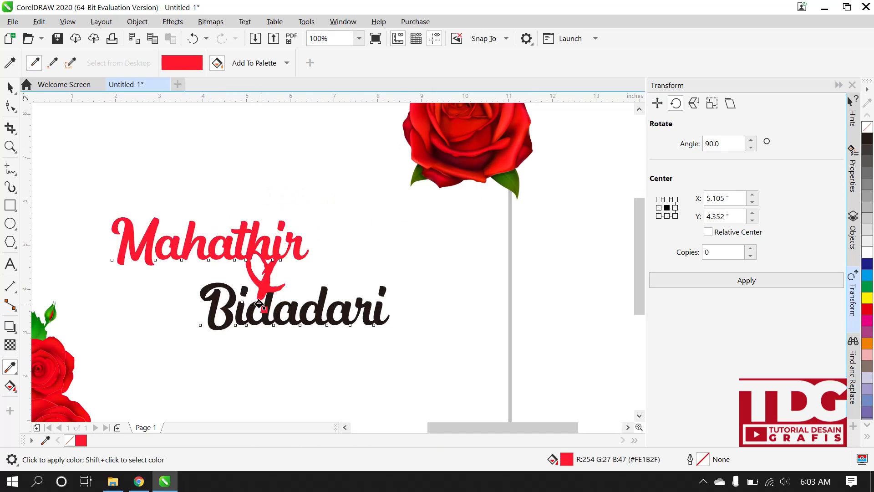
{"action": "left_click", "coordinate": [258, 302]}
{"action": "scroll", "coordinate": [338, 271], "scroll_direction": "down", "scroll_amount": 2}
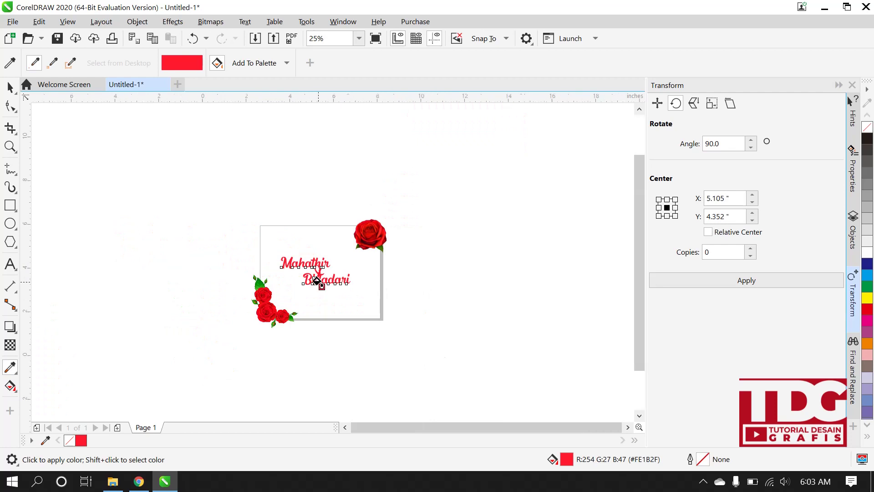
{"action": "scroll", "coordinate": [321, 278], "scroll_direction": "up", "scroll_amount": 2}
{"action": "scroll", "coordinate": [324, 276], "scroll_direction": "down", "scroll_amount": 1}
{"action": "left_click", "coordinate": [9, 87]}
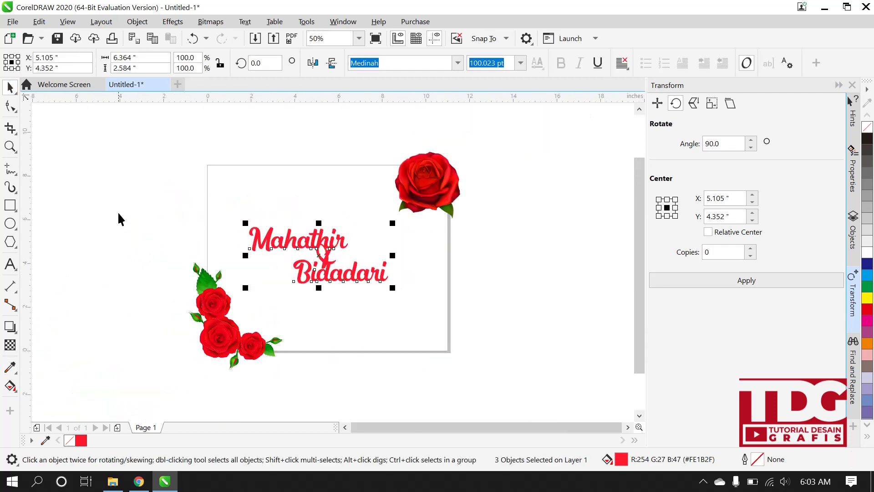
{"action": "left_click", "coordinate": [117, 227]}
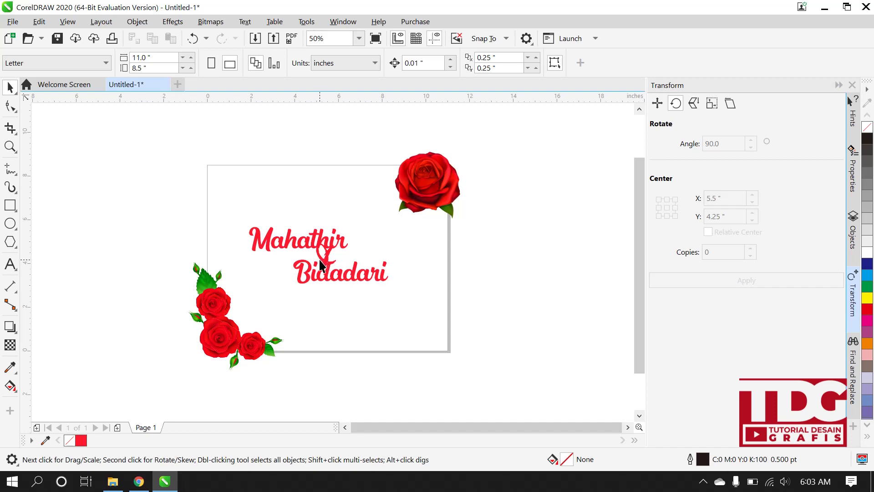
- Add the artistic text "Dengan Hormat Kami Mengundang :" above the names and move it left, clear of the rose
{"action": "left_click", "coordinate": [10, 264]}
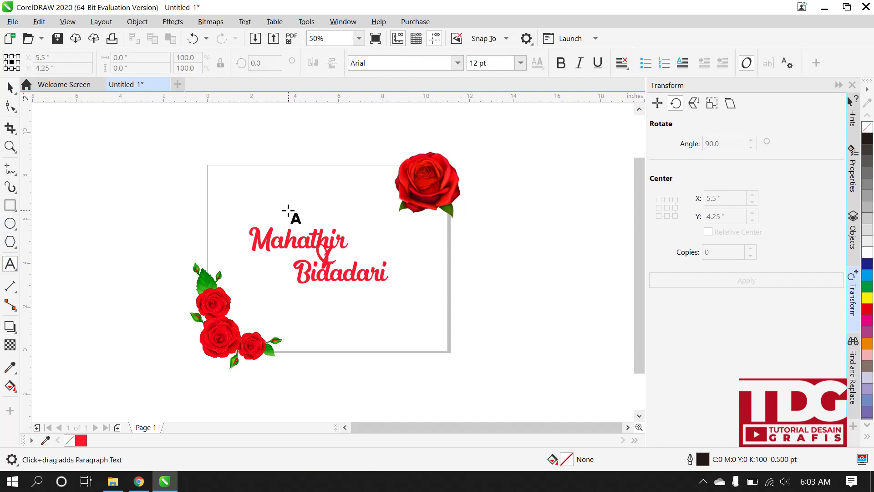
{"action": "left_click", "coordinate": [281, 187]}
{"action": "type", "text": "Dengan Hormat Kami Mengundang"}
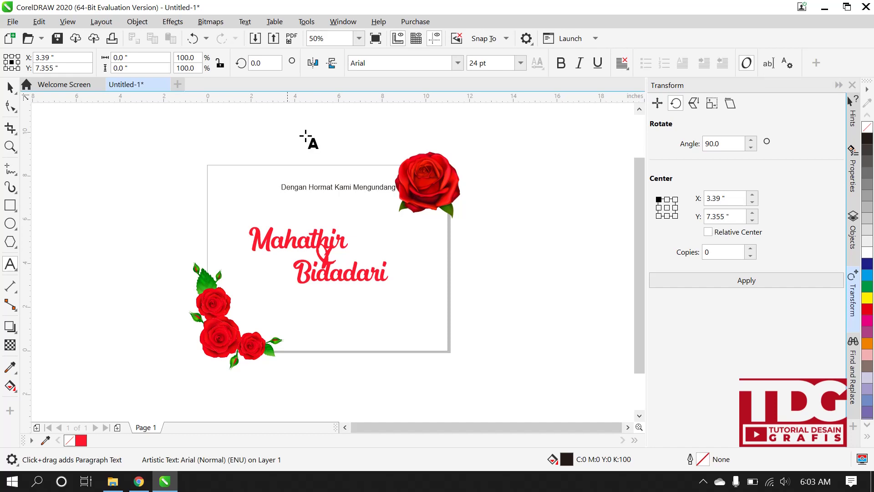
{"action": "left_click", "coordinate": [297, 187]}
{"action": "left_click", "coordinate": [10, 87]}
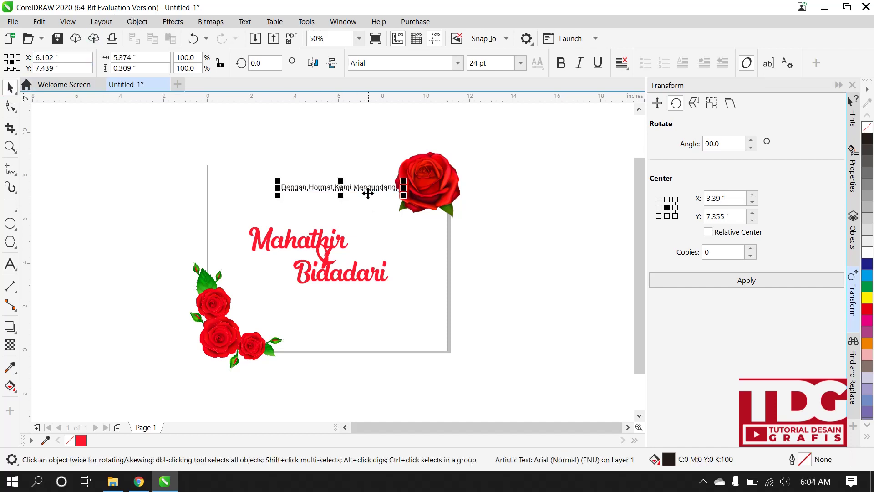
{"action": "left_click_drag", "start_coordinate": [367, 191], "coordinate": [344, 188]}
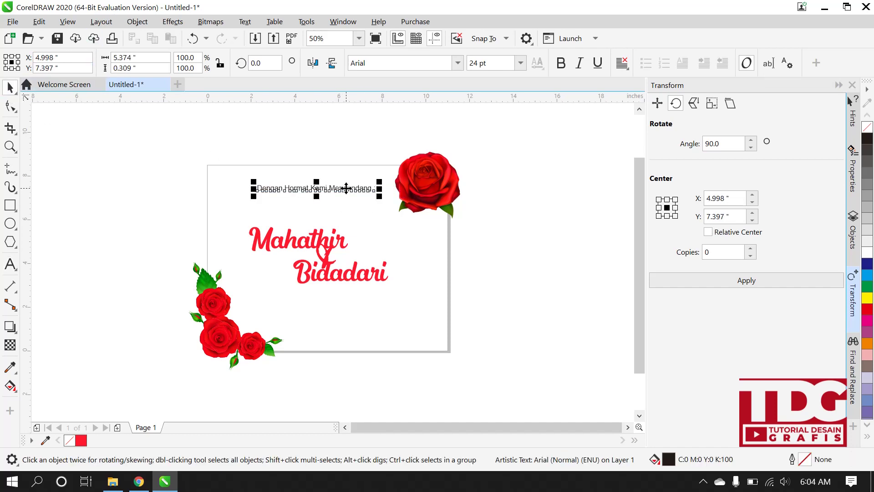
- Set the invitation line in the Montserrat font and scale it down to about 19 pt
{"action": "double_click", "coordinate": [346, 188]}
{"action": "key", "text": "ctrl+a"}
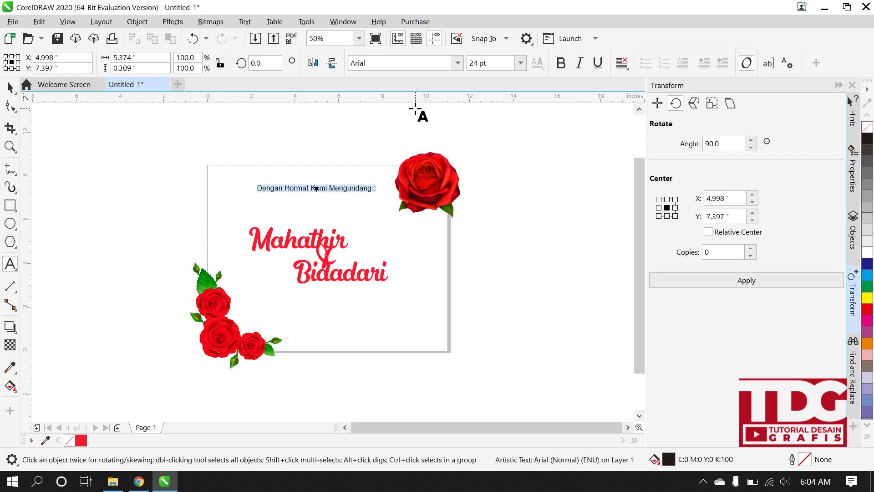
{"action": "left_click", "coordinate": [415, 60]}
{"action": "left_click", "coordinate": [458, 64]}
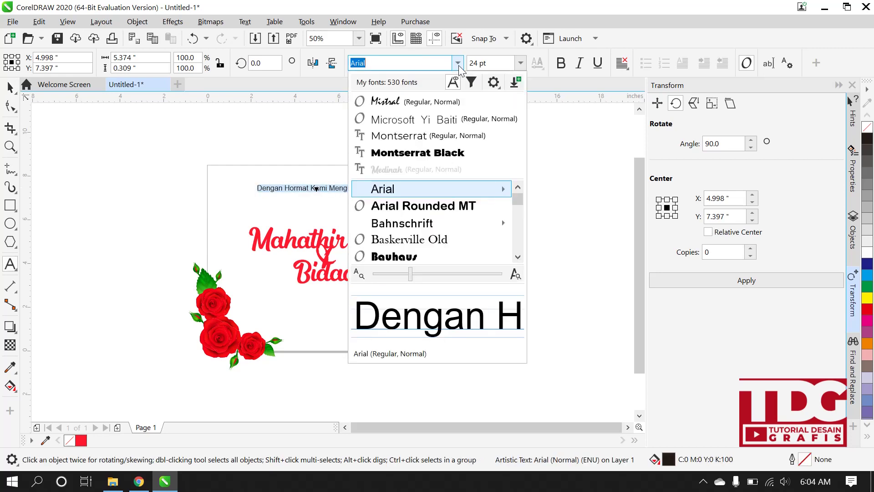
{"action": "left_click", "coordinate": [447, 145]}
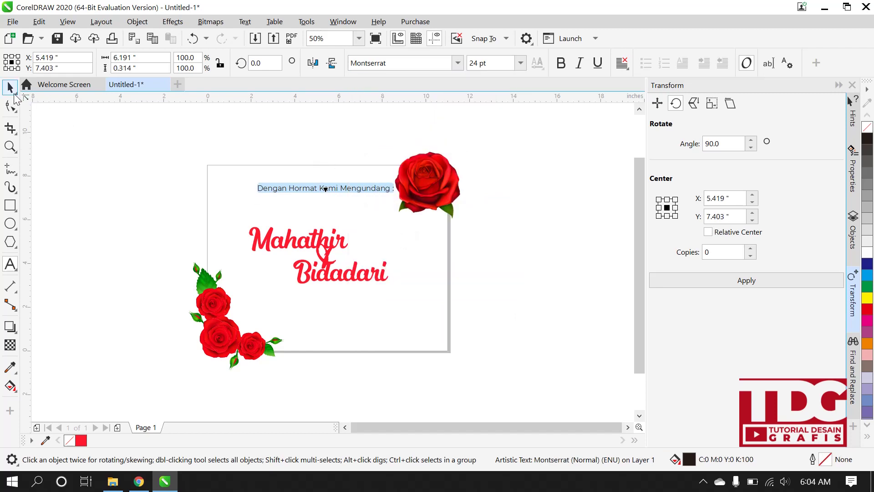
{"action": "left_click", "coordinate": [10, 88]}
{"action": "scroll", "coordinate": [327, 207], "scroll_direction": "up", "scroll_amount": 2}
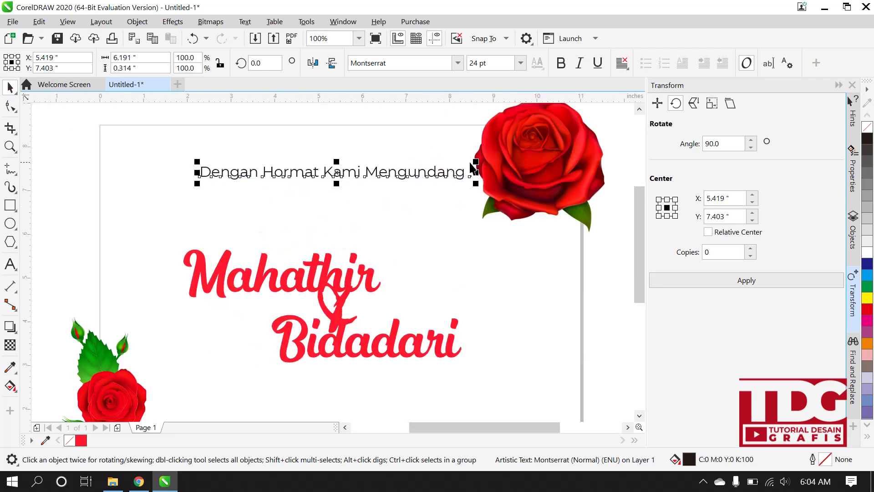
{"action": "left_click_drag", "start_coordinate": [477, 160], "coordinate": [447, 154]}
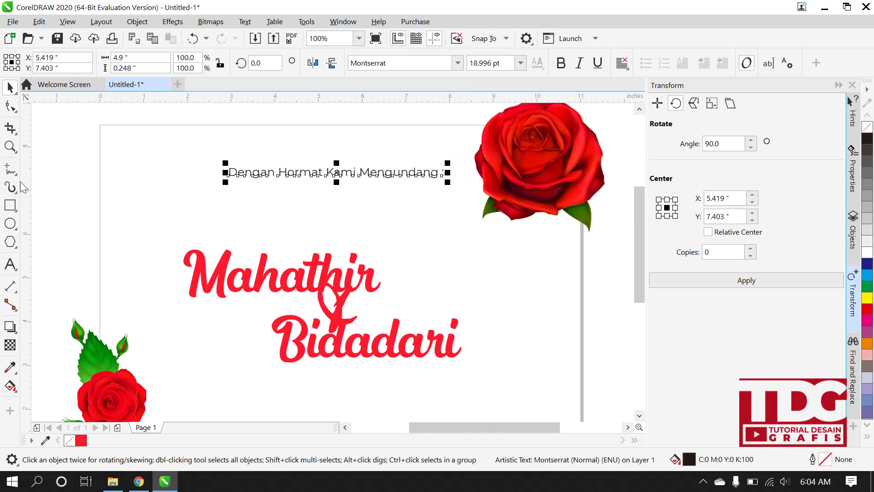
- Add a vertical guideline at about 5.5 inches on the page and move the invitation line up, centred on it
{"action": "left_click_drag", "start_coordinate": [29, 187], "coordinate": [342, 126]}
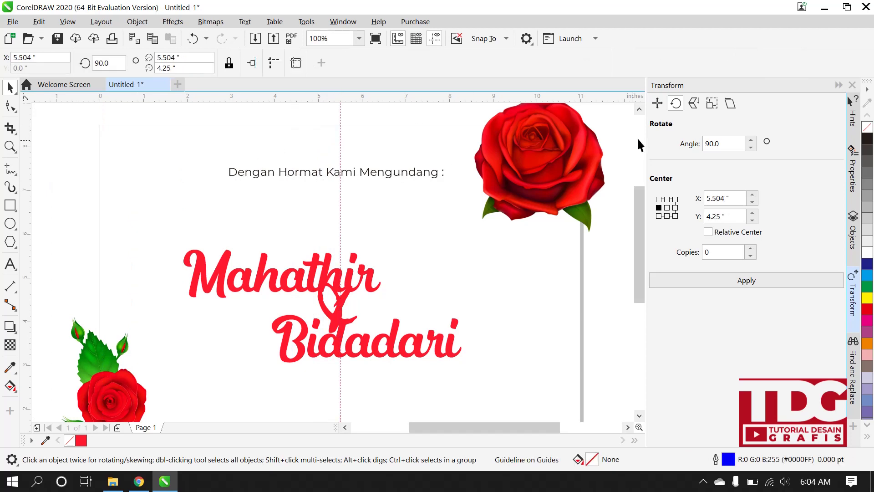
{"action": "left_click", "coordinate": [360, 172]}
{"action": "left_click_drag", "start_coordinate": [337, 172], "coordinate": [340, 166]}
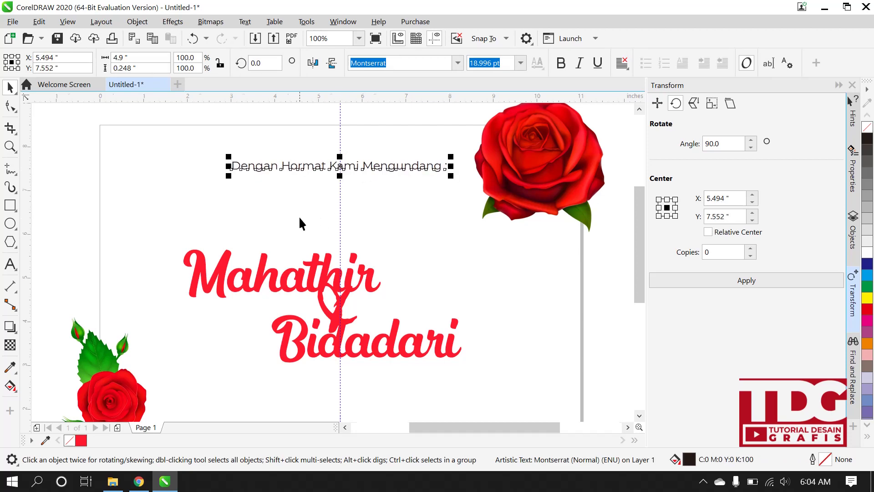
- Scale the upper rose down proportionally from its lower-left corner to about 2.77 by 2.81 inches
{"action": "scroll", "coordinate": [299, 221], "scroll_direction": "down", "scroll_amount": 3}
{"action": "left_click", "coordinate": [360, 202]}
{"action": "scroll", "coordinate": [360, 202], "scroll_direction": "up", "scroll_amount": 3}
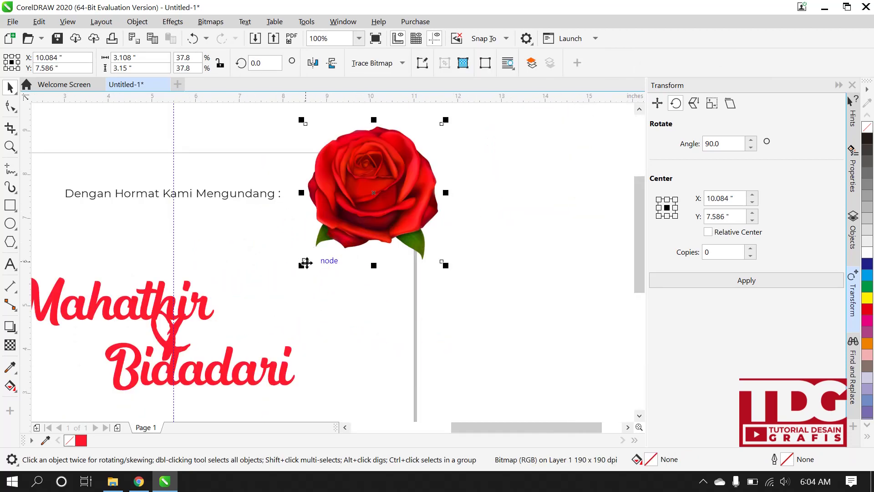
{"action": "left_click_drag", "start_coordinate": [302, 265], "coordinate": [319, 251]}
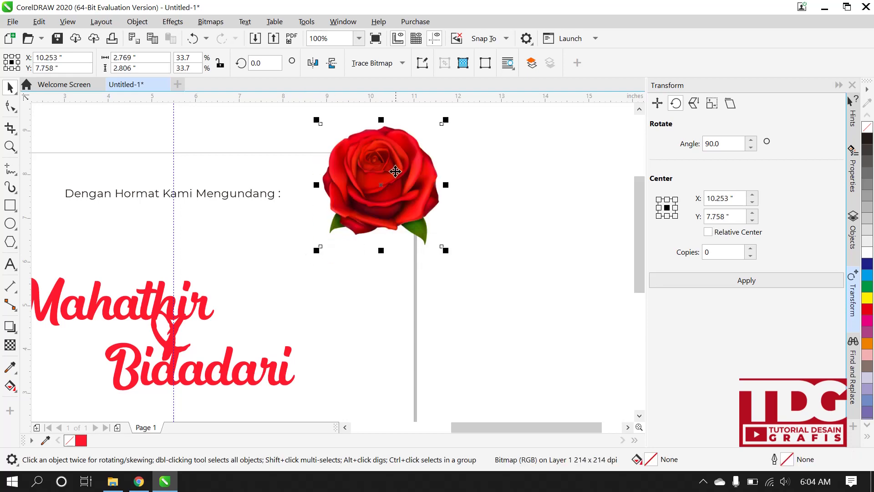
{"action": "scroll", "coordinate": [445, 180], "scroll_direction": "down", "scroll_amount": 2}
{"action": "left_click", "coordinate": [497, 232]}
{"action": "scroll", "coordinate": [395, 190], "scroll_direction": "up", "scroll_amount": 1}
{"action": "scroll", "coordinate": [356, 151], "scroll_direction": "up", "scroll_amount": 1}
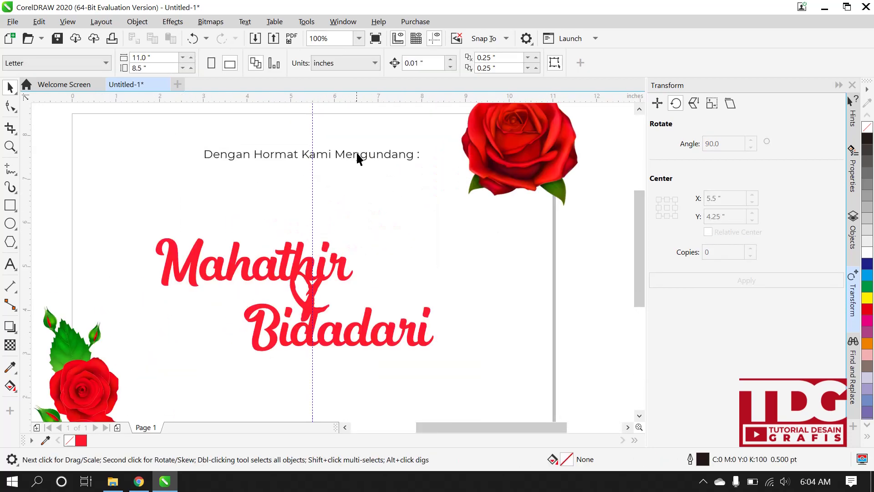
{"action": "scroll", "coordinate": [353, 186], "scroll_direction": "down", "scroll_amount": 1}
{"action": "scroll", "coordinate": [354, 182], "scroll_direction": "up", "scroll_amount": 1}
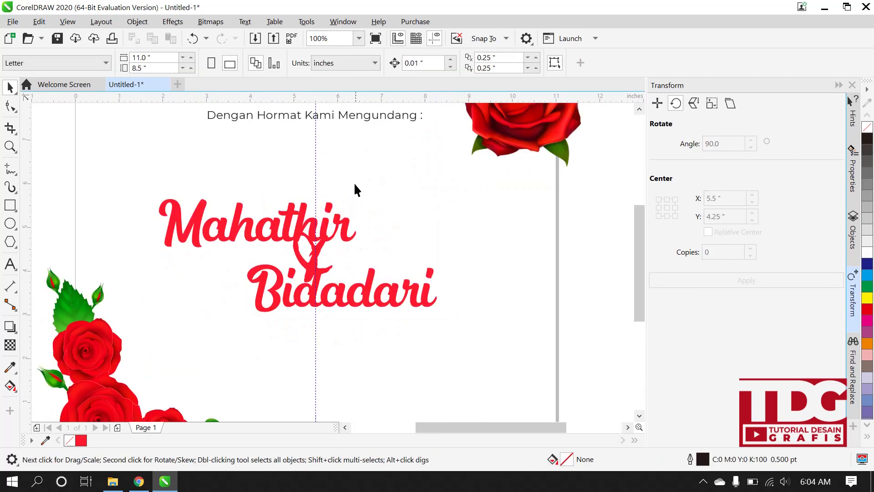
- Move the invitation line up to about Y 7.68 inches and place a copy directly below it on the guideline
{"action": "left_click", "coordinate": [360, 116]}
{"action": "scroll", "coordinate": [367, 166], "scroll_direction": "down", "scroll_amount": 1}
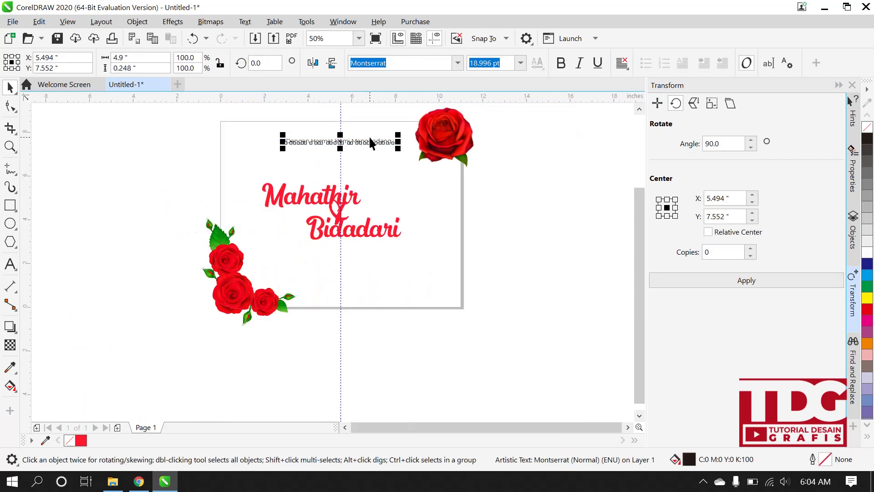
{"action": "left_click_drag", "start_coordinate": [370, 139], "coordinate": [370, 136]}
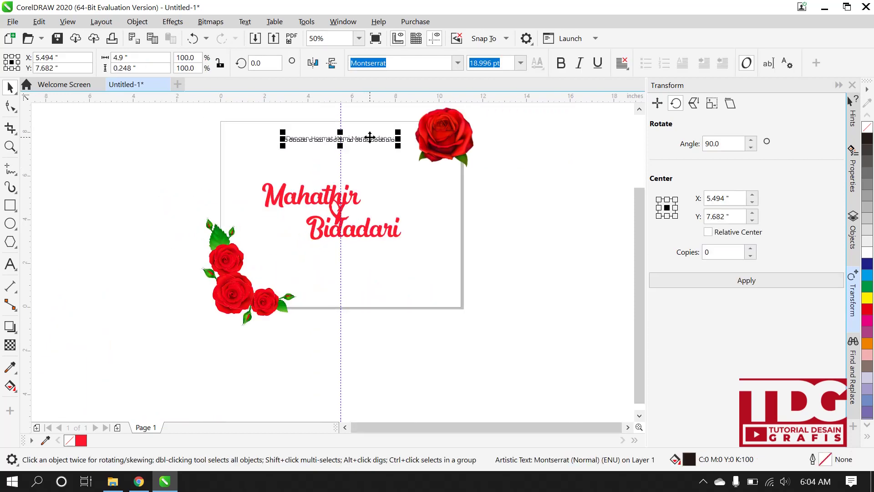
{"action": "scroll", "coordinate": [364, 137], "scroll_direction": "left", "scroll_amount": 1}
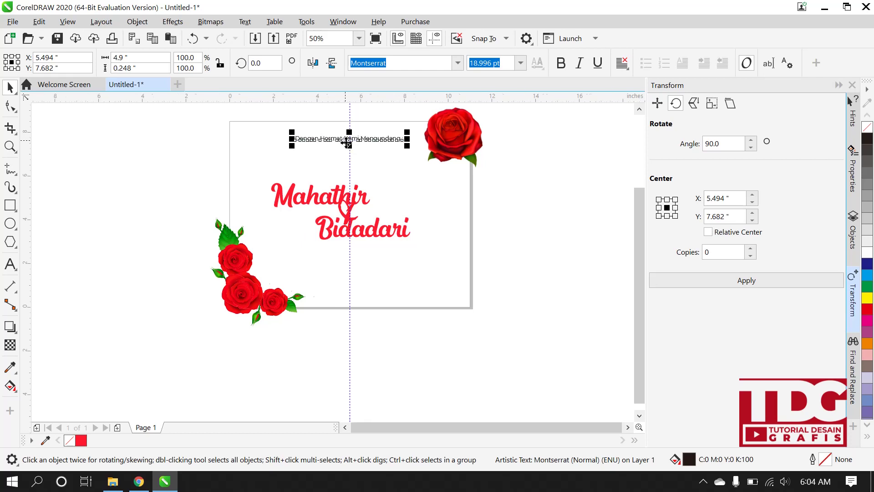
{"action": "left_click_drag", "start_coordinate": [358, 137], "coordinate": [359, 146]}
{"action": "right_click", "coordinate": [359, 146]}
{"action": "scroll", "coordinate": [359, 138], "scroll_direction": "up", "scroll_amount": 2}
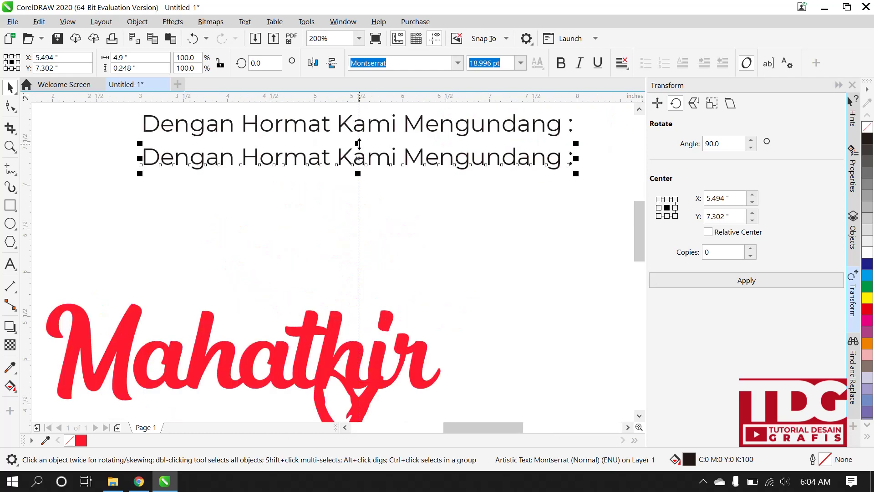
{"action": "scroll", "coordinate": [378, 191], "scroll_direction": "down", "scroll_amount": 1}
- Remove the colon and the space before it from the end of the upper invitation line
{"action": "double_click", "coordinate": [402, 176]}
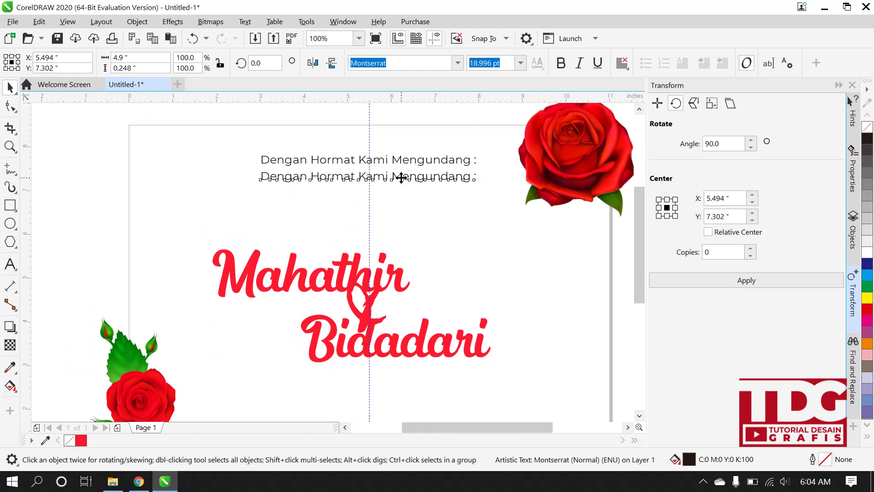
{"action": "triple_click", "coordinate": [401, 179]}
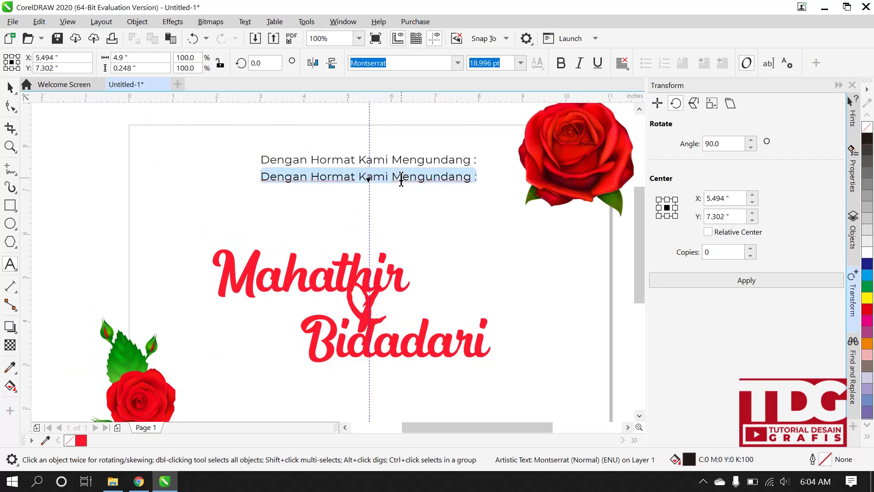
{"action": "left_click", "coordinate": [474, 160]}
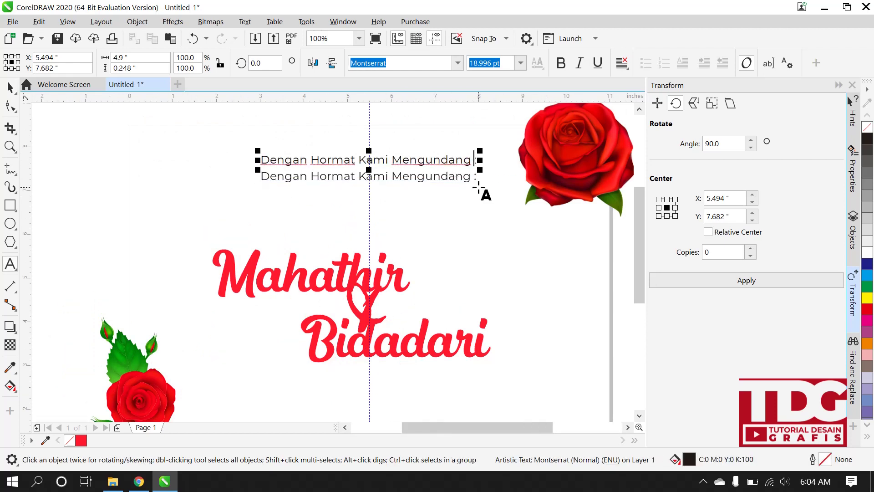
{"action": "key", "text": "Delete"}
{"action": "key", "text": "BackSpace"}
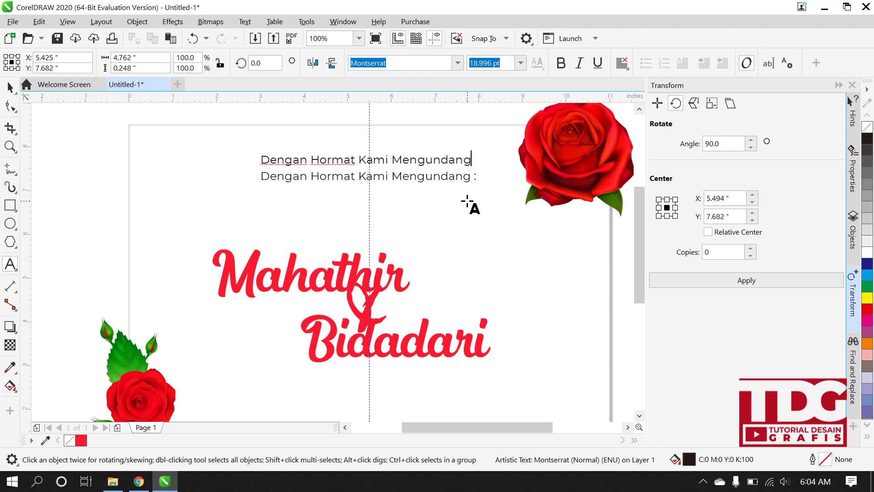
- Replace the text of the copied line with "Pernikahan Anak/Cucu/Saudara/i Kami :"
{"action": "left_click", "coordinate": [315, 178]}
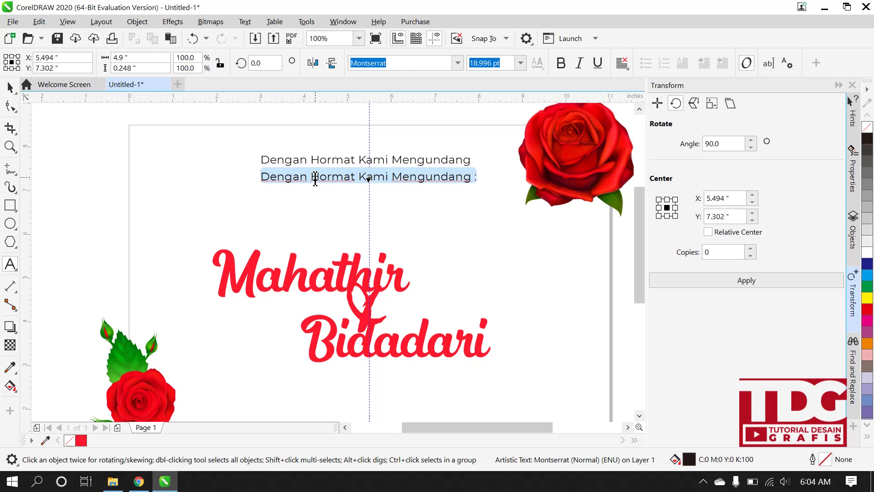
{"action": "type", "text": "Pern"}
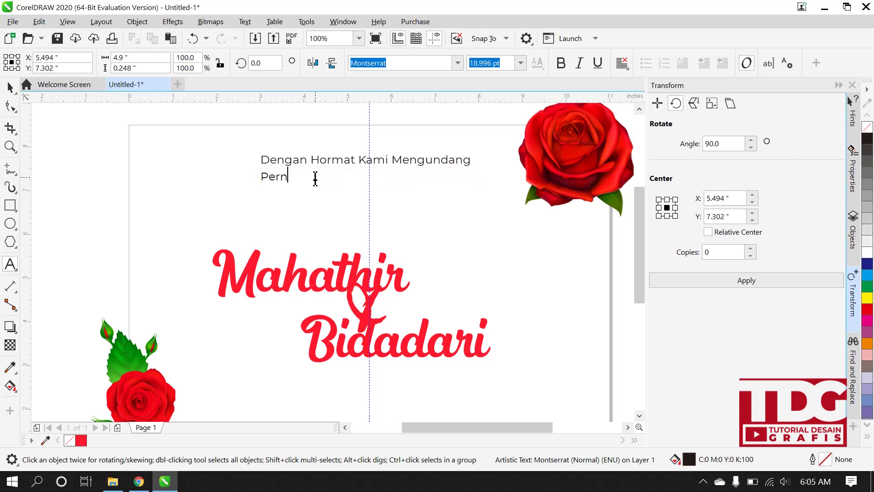
{"action": "type", "text": "ikahan Anak/Cucu/S"}
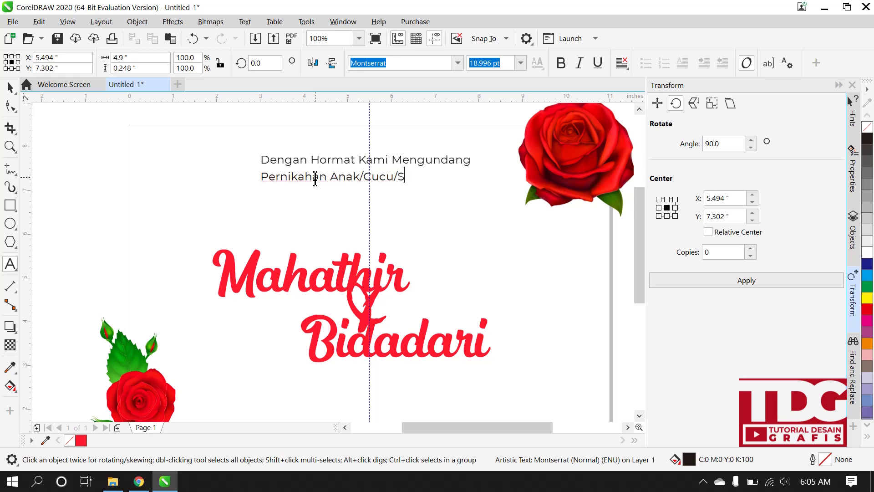
{"action": "type", "text": "audara/i Kami"}
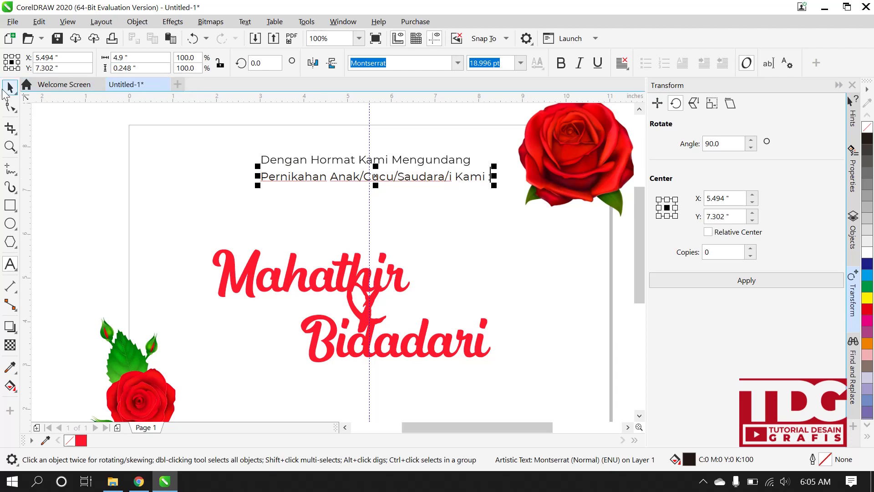
- Move the second invitation line so it is centred on the vertical guideline, at about X 5.51 and Y 7.34 inches
{"action": "left_click", "coordinate": [10, 87]}
{"action": "left_click_drag", "start_coordinate": [372, 180], "coordinate": [369, 181]}
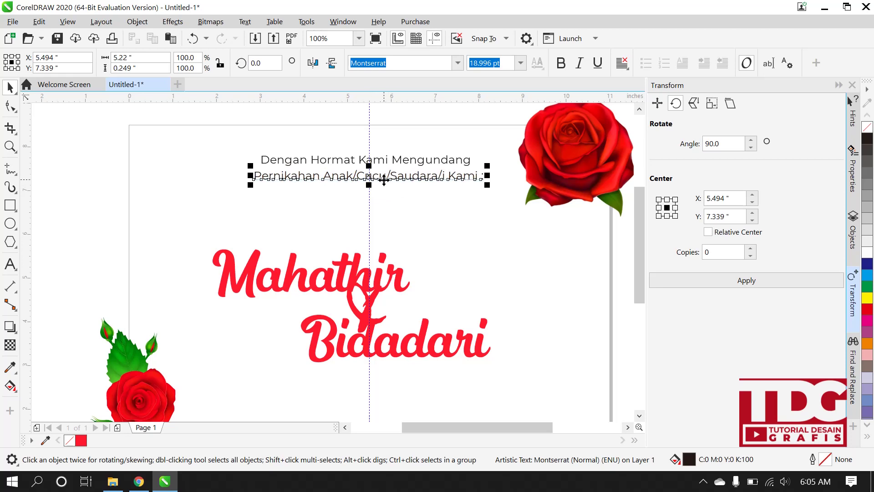
{"action": "left_click_drag", "start_coordinate": [485, 165], "coordinate": [499, 161]}
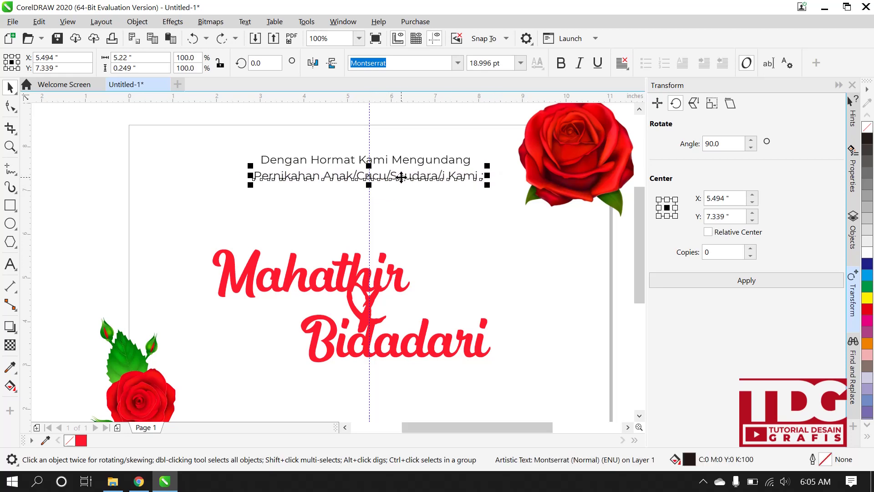
{"action": "key", "text": "ctrl+z"}
{"action": "scroll", "coordinate": [383, 178], "scroll_direction": "up", "scroll_amount": 5}
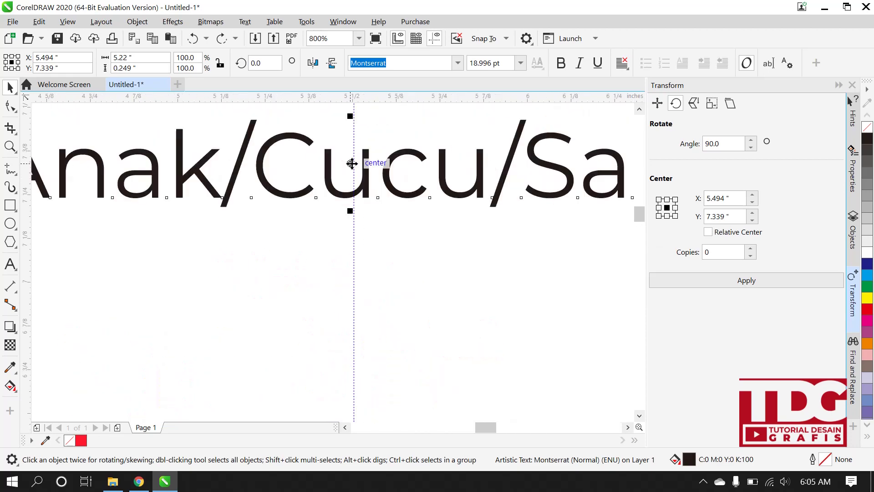
{"action": "left_click_drag", "start_coordinate": [351, 162], "coordinate": [364, 196]}
{"action": "scroll", "coordinate": [355, 182], "scroll_direction": "down", "scroll_amount": 5}
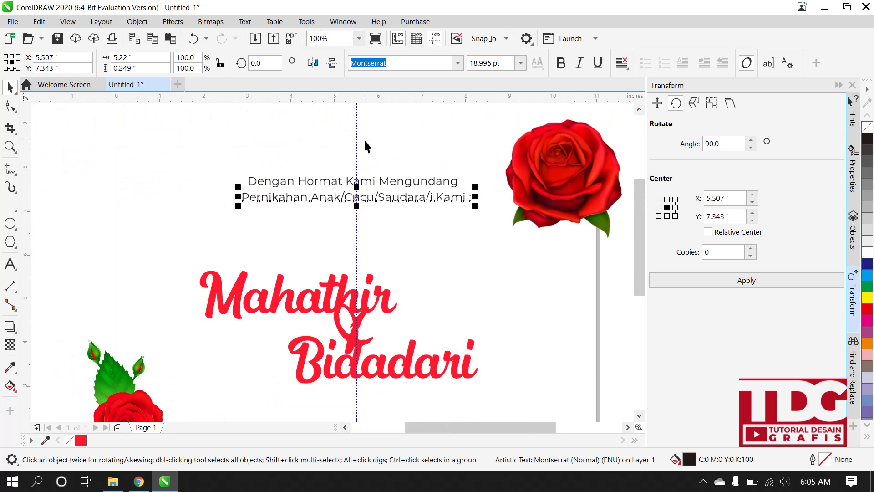
- Raise both names and the ampersand slightly together and enlarge them from the centre to about 7.95 inches wide
{"action": "scroll", "coordinate": [137, 294], "scroll_direction": "down", "scroll_amount": 2}
{"action": "scroll", "coordinate": [138, 296], "scroll_direction": "down", "scroll_amount": 3}
{"action": "scroll", "coordinate": [157, 298], "scroll_direction": "up", "scroll_amount": 2}
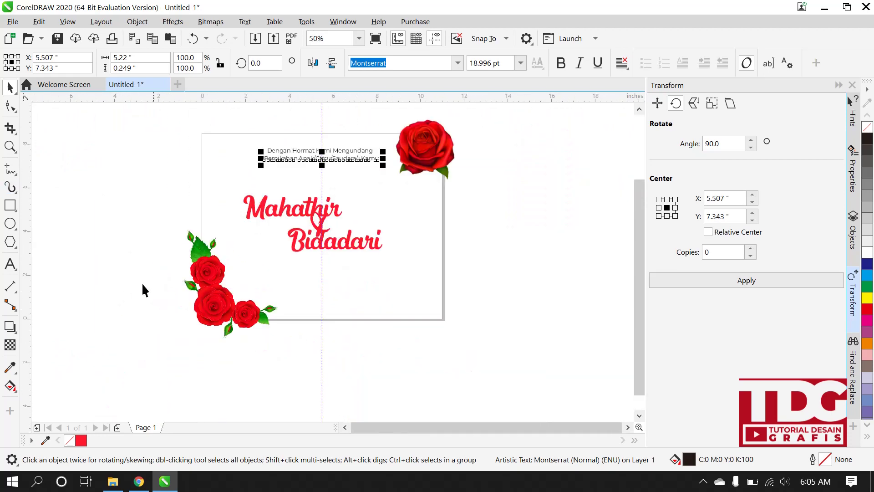
{"action": "scroll", "coordinate": [301, 199], "scroll_direction": "up", "scroll_amount": 1}
{"action": "scroll", "coordinate": [315, 218], "scroll_direction": "down", "scroll_amount": 1}
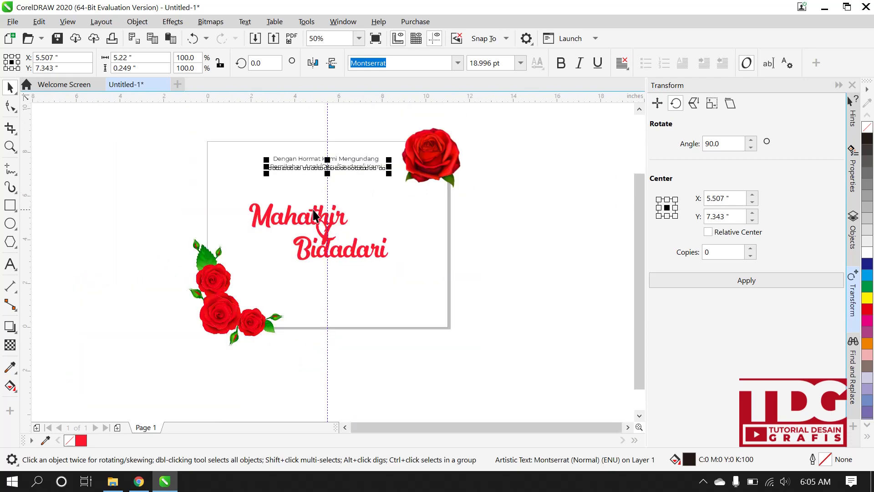
{"action": "left_click", "coordinate": [482, 288]}
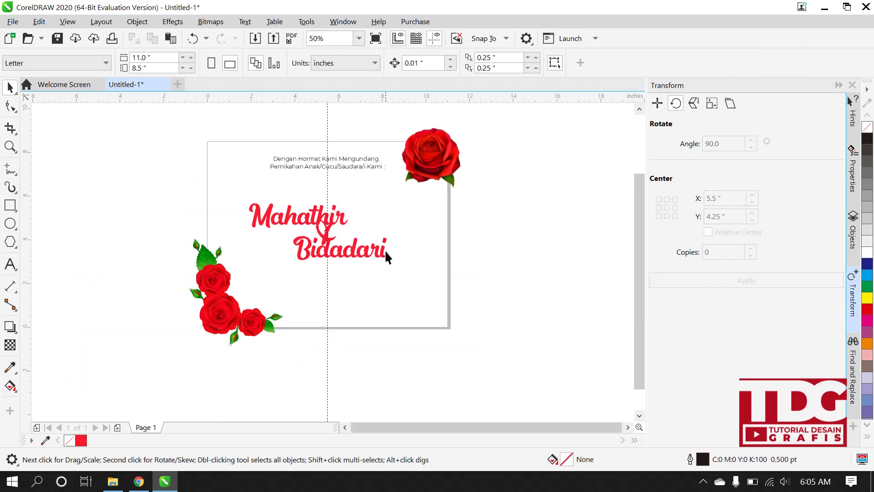
{"action": "left_click_drag", "start_coordinate": [408, 249], "coordinate": [231, 191]}
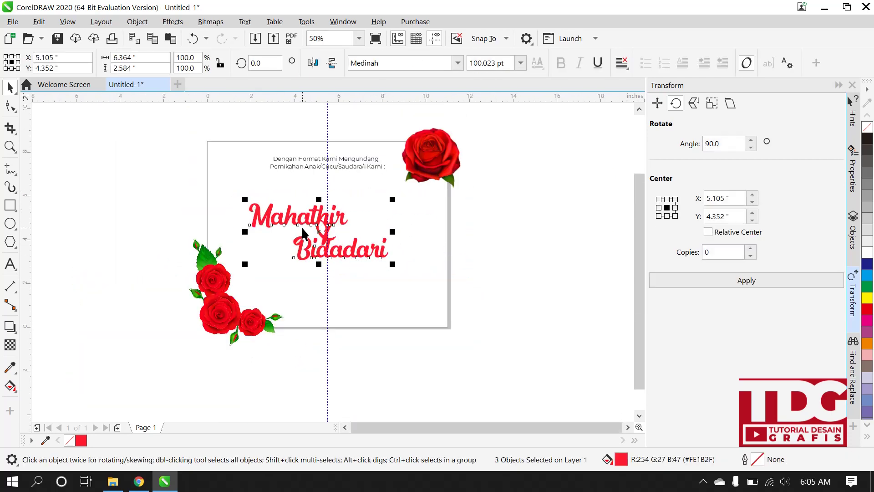
{"action": "left_click_drag", "start_coordinate": [301, 226], "coordinate": [302, 225]}
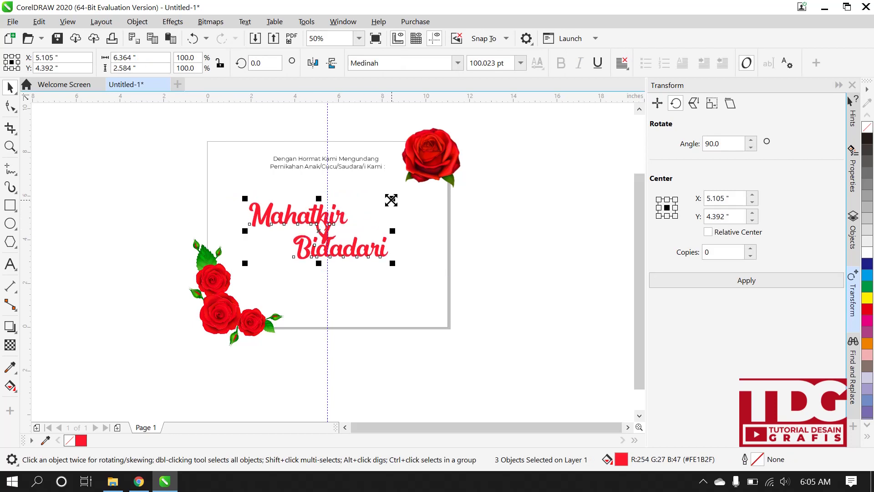
{"action": "left_click_drag", "start_coordinate": [392, 199], "coordinate": [410, 192]}
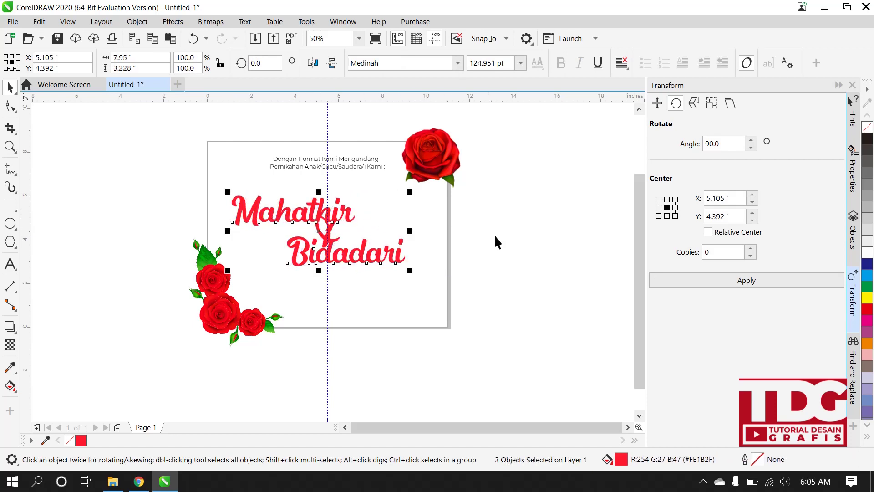
{"action": "left_click", "coordinate": [457, 204]}
- Nudge the second invitation line down about 0.05 inch and place a duplicate of it below the couple's names
{"action": "left_click", "coordinate": [373, 167]}
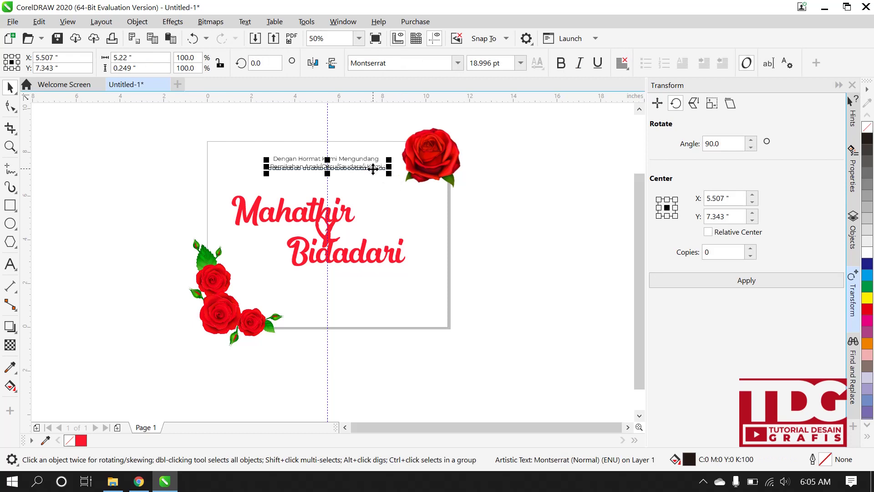
{"action": "key", "text": "Down"}
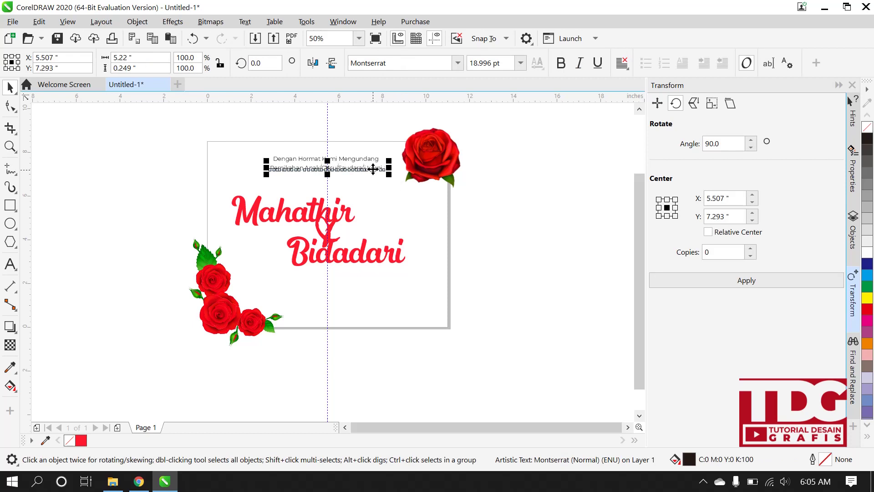
{"action": "key", "text": "ctrl+d"}
{"action": "left_click_drag", "start_coordinate": [335, 161], "coordinate": [328, 278]}
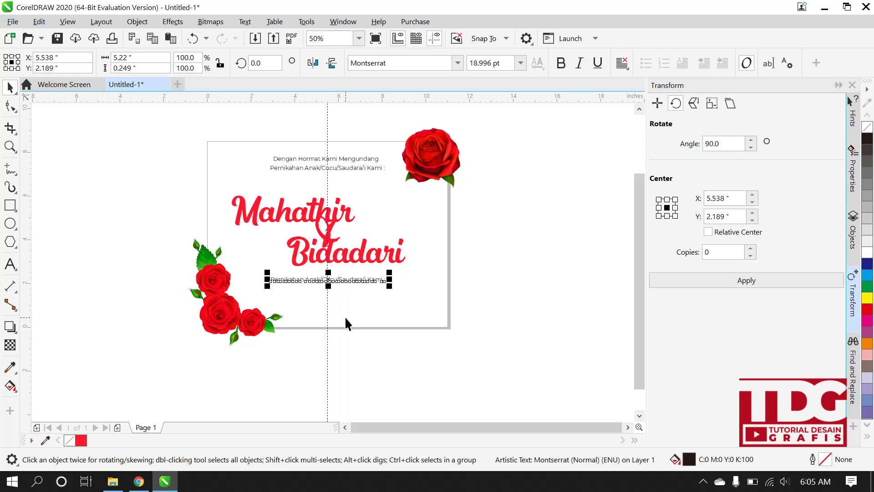
- Replace the text of the duplicate below the names with the date "Kamis, 17 Maret 2021"
{"action": "scroll", "coordinate": [343, 301], "scroll_direction": "up", "scroll_amount": 2}
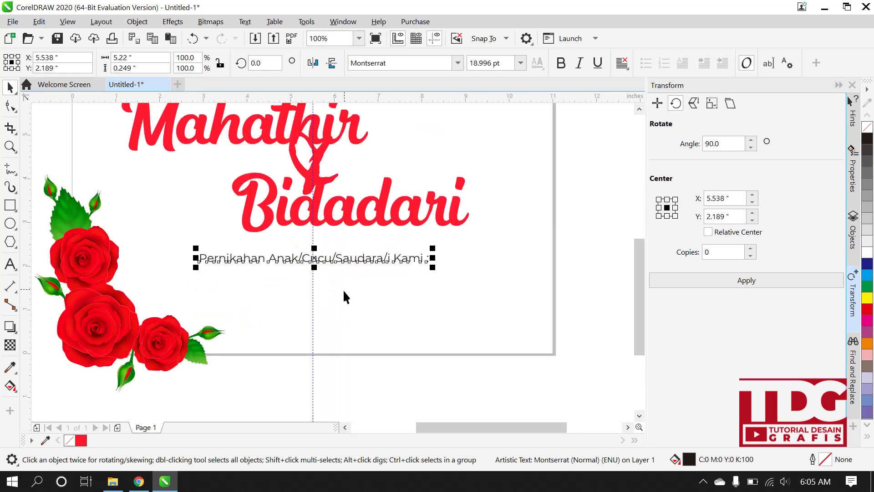
{"action": "double_click", "coordinate": [349, 261]}
{"action": "key", "text": "ctrl+a"}
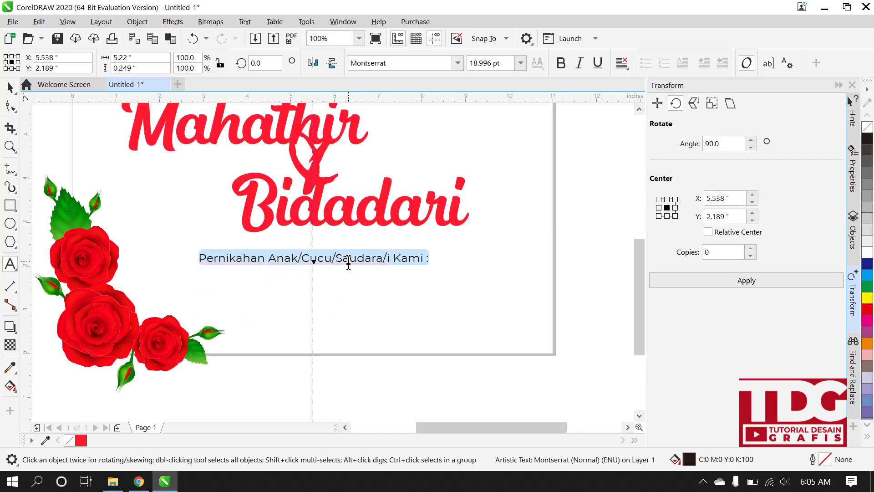
{"action": "type", "text": "Kamis, 1"}
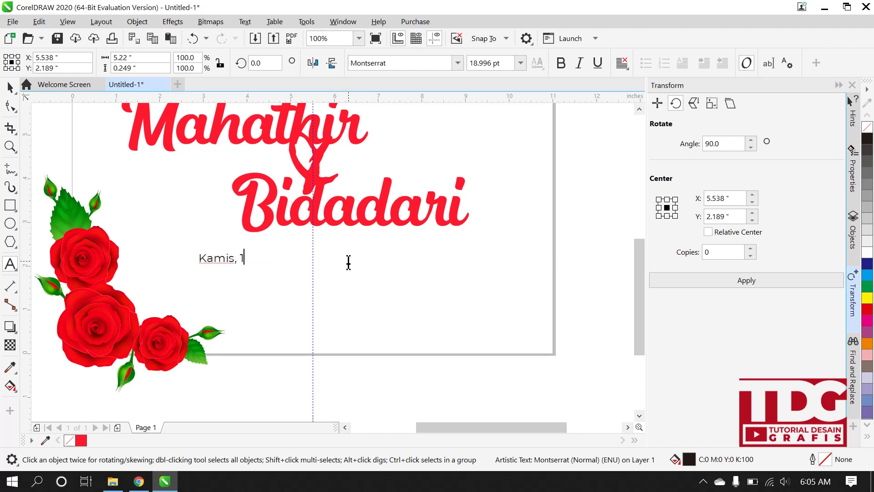
{"action": "type", "text": "7 Maret 2021"}
{"action": "key", "text": "ctrl+space"}
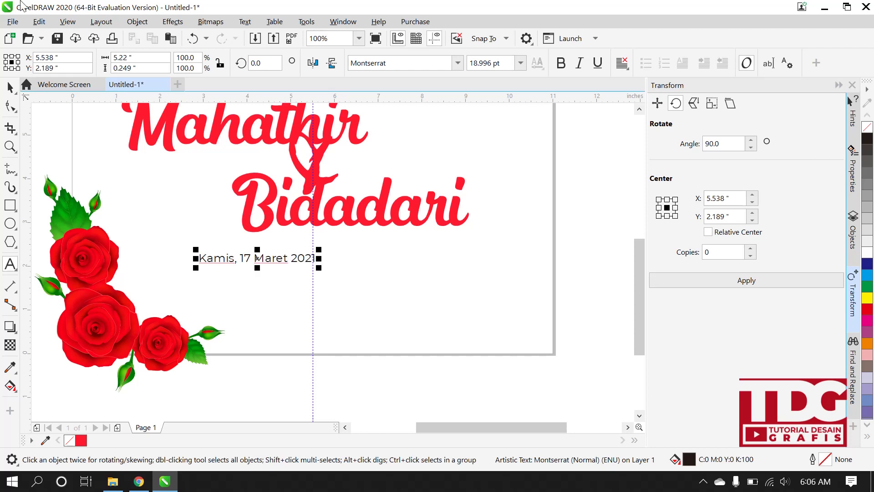
- Centre the date line on the vertical guideline and place a copy of it directly below
{"action": "left_click_drag", "start_coordinate": [258, 261], "coordinate": [314, 266]}
{"action": "right_click", "coordinate": [315, 267]}
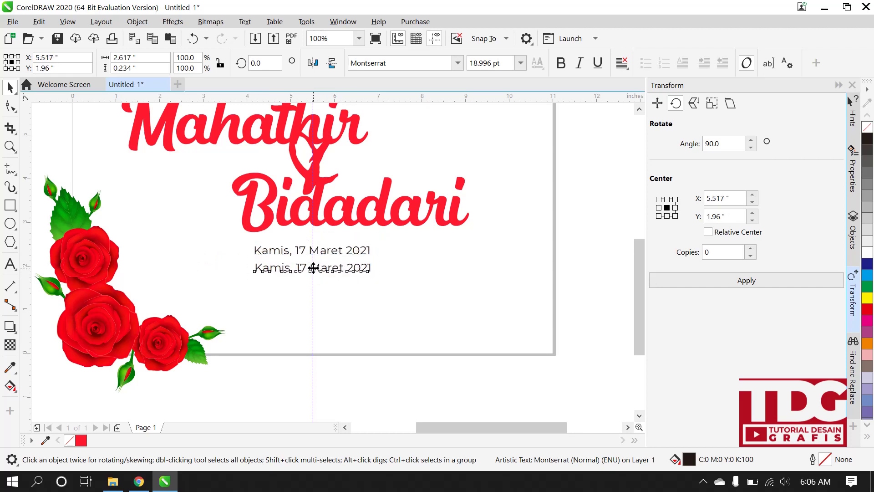
- Replace the text of the lower date copy with the venue "Aula Kampus Desain Grafis Makassar"
{"action": "double_click", "coordinate": [313, 267]}
{"action": "double_click", "coordinate": [313, 268]}
{"action": "key", "text": "ctrl+a"}
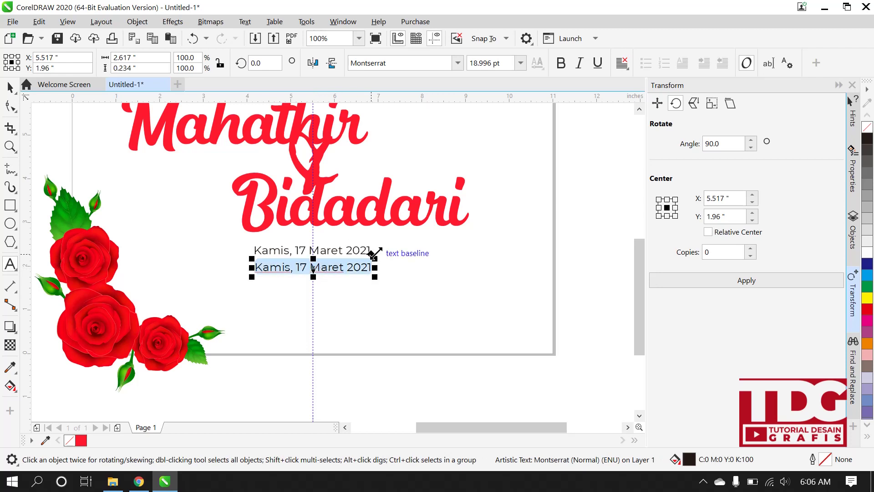
{"action": "type", "text": "Balai"}
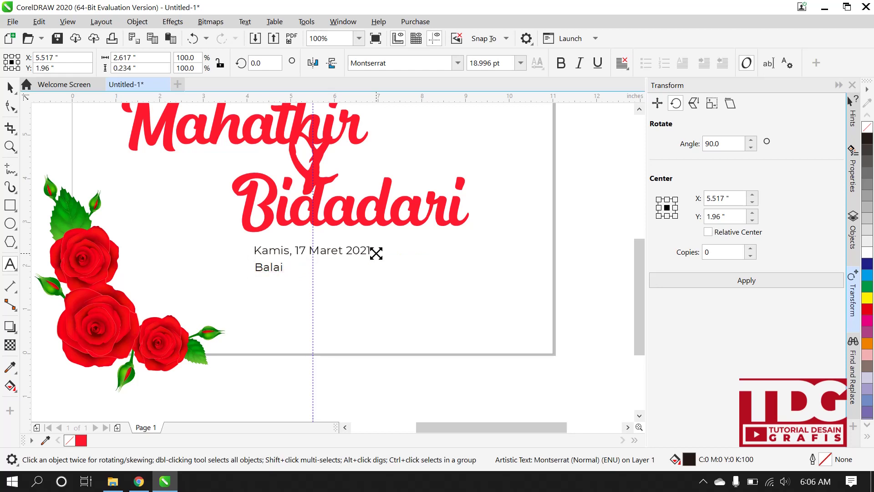
{"action": "key", "text": "BackSpace"}
{"action": "key", "text": "BackSpace"}
{"action": "key", "text": "BackSpace"}
{"action": "key", "text": "BackSpace"}
{"action": "key", "text": "BackSpace"}
{"action": "type", "text": "Aula Kampu"}
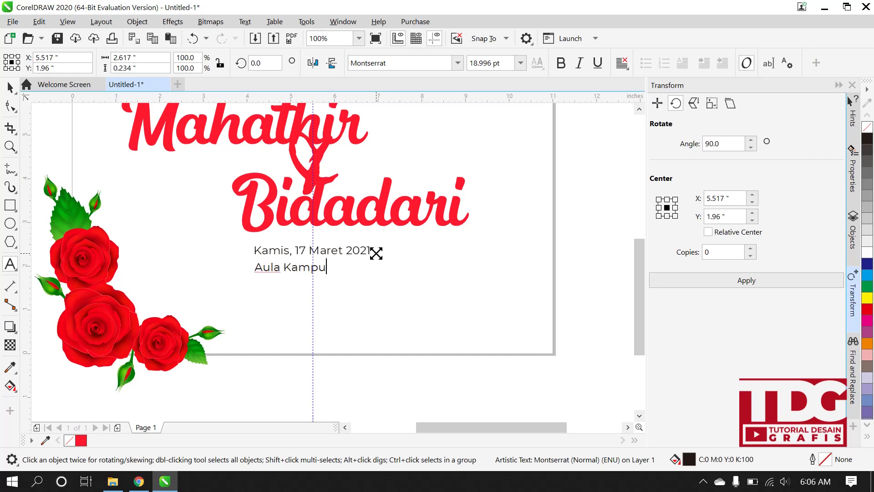
{"action": "type", "text": "s Desain "}
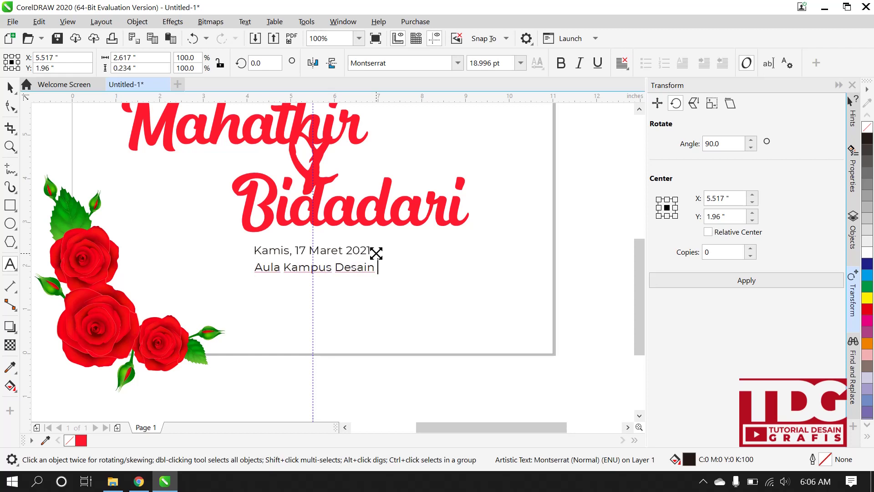
{"action": "type", "text": "Grafis Makassar"}
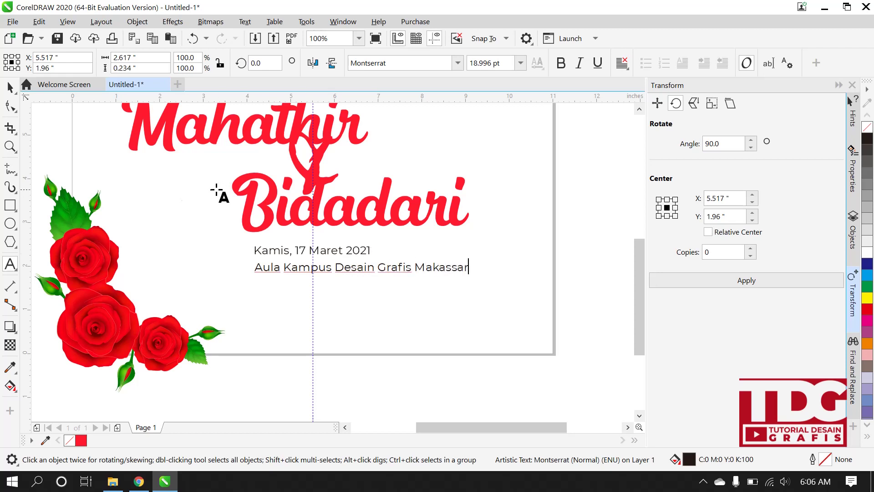
{"action": "left_click", "coordinate": [10, 87]}
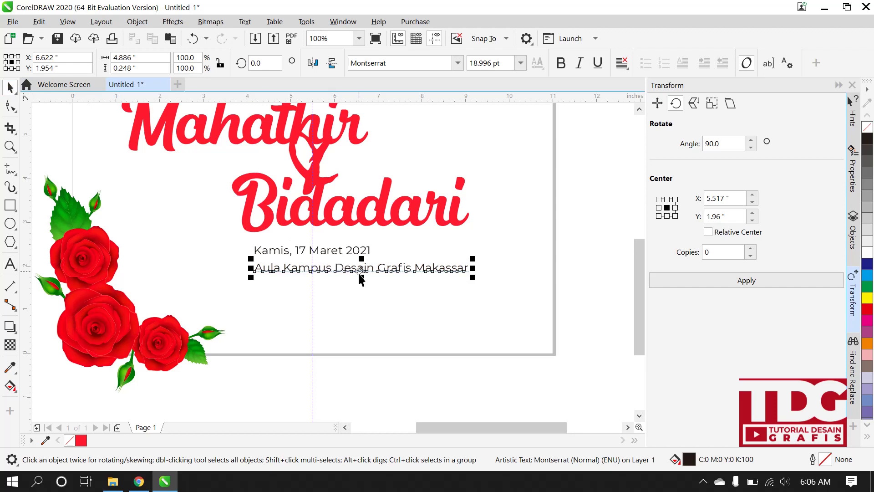
- Centre the venue line on the vertical guideline below the date and delete the off-centre duplicate
{"action": "left_click_drag", "start_coordinate": [362, 276], "coordinate": [313, 271]}
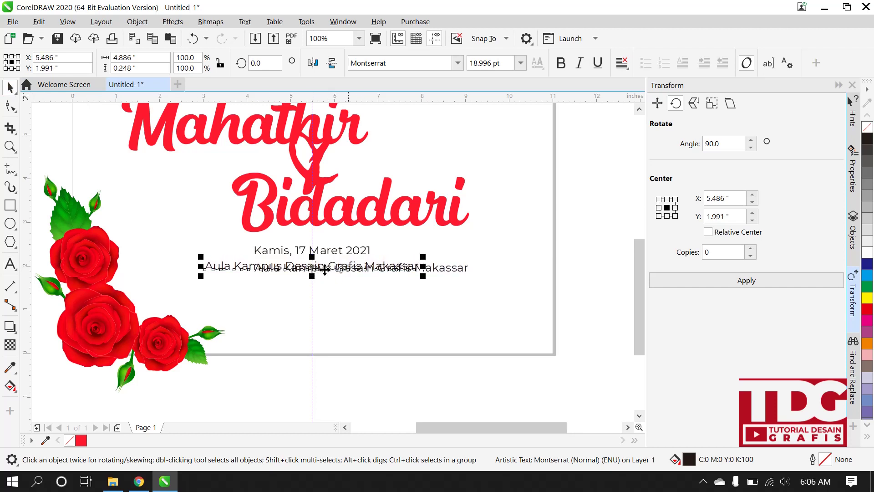
{"action": "left_click", "coordinate": [437, 265]}
{"action": "key", "text": "Delete"}
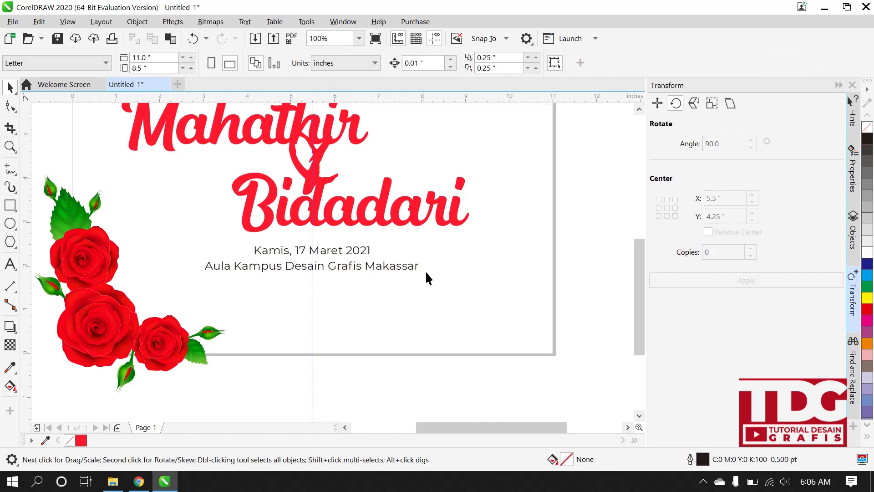
{"action": "left_click", "coordinate": [342, 268]}
{"action": "scroll", "coordinate": [316, 273], "scroll_direction": "up", "scroll_amount": 5}
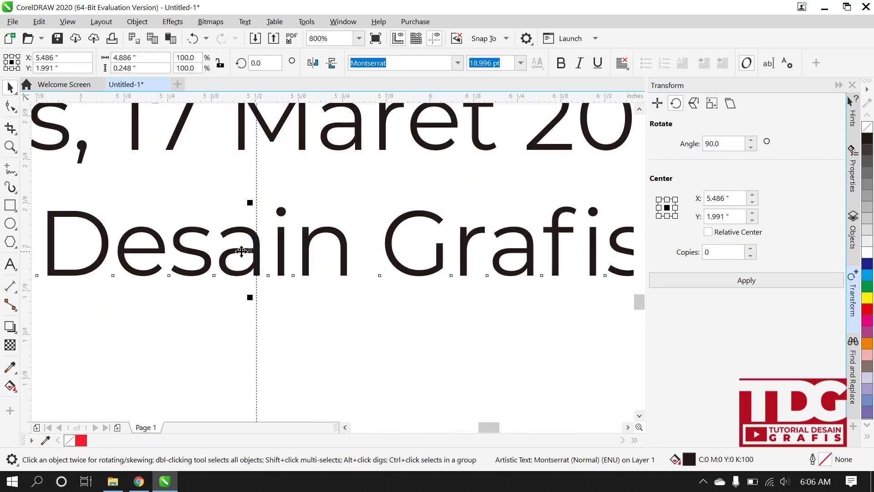
{"action": "left_click_drag", "start_coordinate": [252, 250], "coordinate": [257, 252]}
{"action": "scroll", "coordinate": [386, 245], "scroll_direction": "down", "scroll_amount": 5}
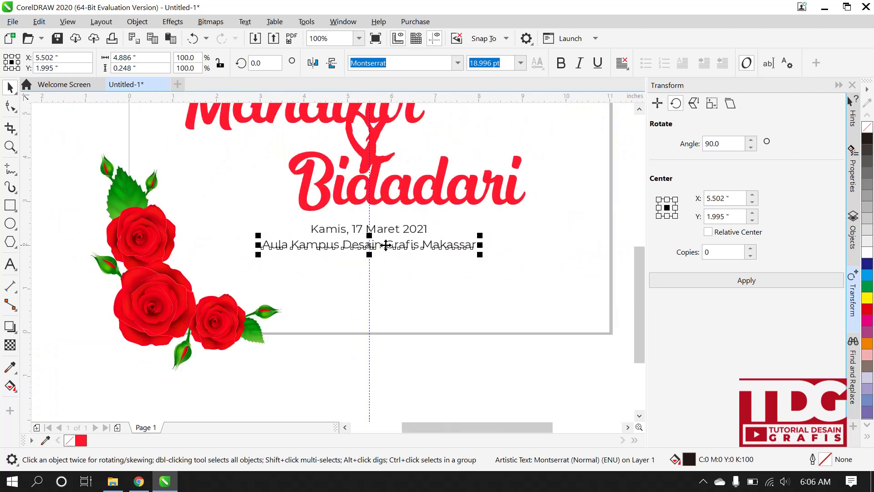
- Select the date and venue lines together and nudge them down to a vertical centre of 1.962 inches
{"action": "scroll", "coordinate": [386, 244], "scroll_direction": "down", "scroll_amount": 2}
{"action": "left_click", "coordinate": [524, 277]}
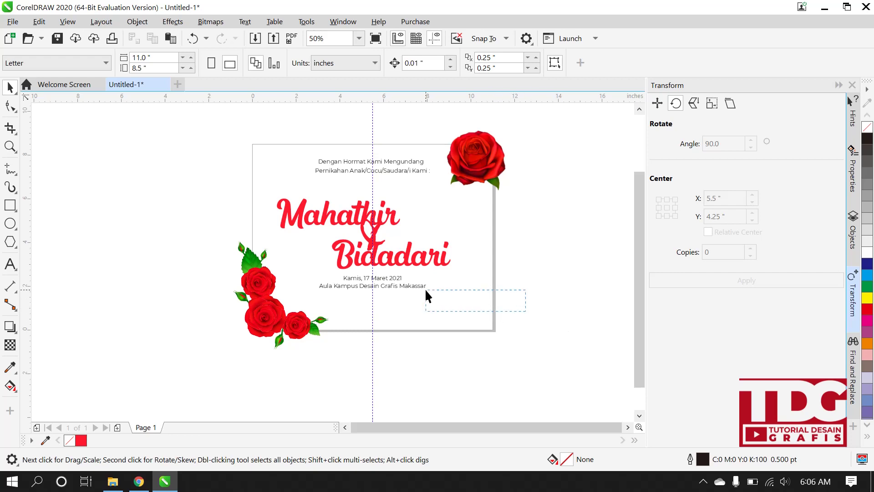
{"action": "left_click_drag", "start_coordinate": [426, 290], "coordinate": [314, 275]}
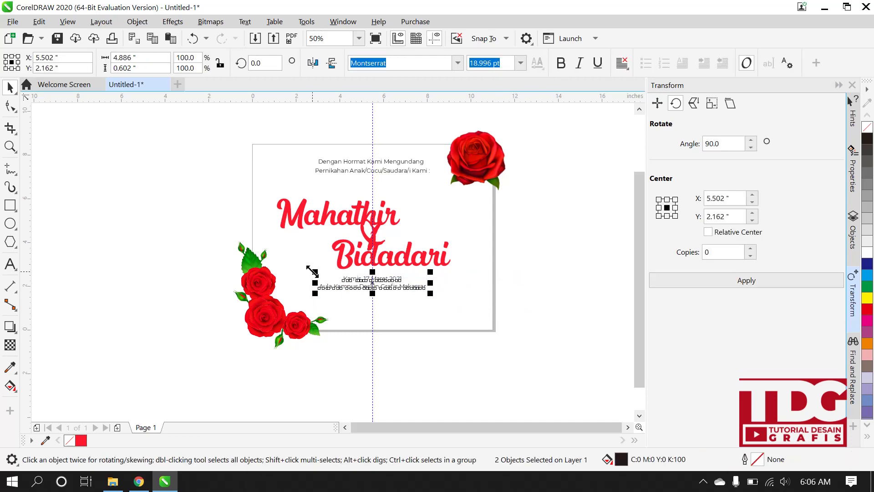
{"action": "key", "text": "Down"}
{"action": "key", "text": "Down"}
{"action": "key", "text": "Down"}
{"action": "key", "text": "Down"}
{"action": "key", "text": "Down"}
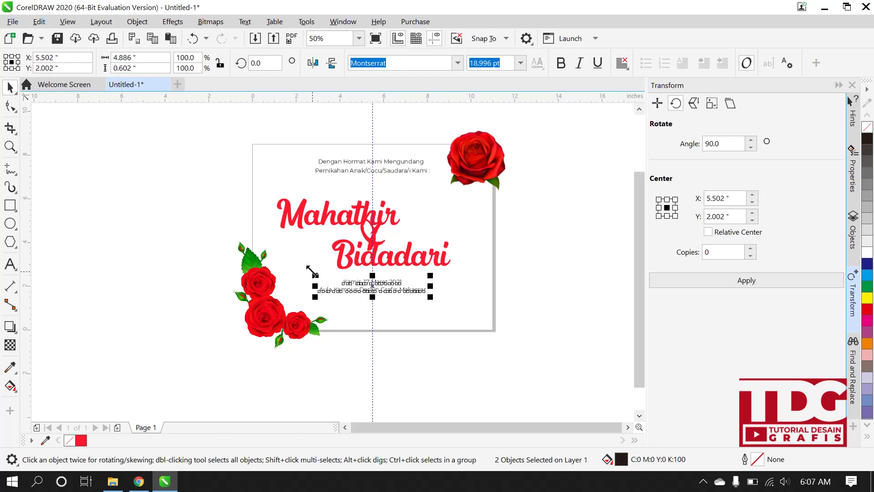
{"action": "key", "text": "Down"}
{"action": "key", "text": "Down"}
{"action": "key", "text": "Down"}
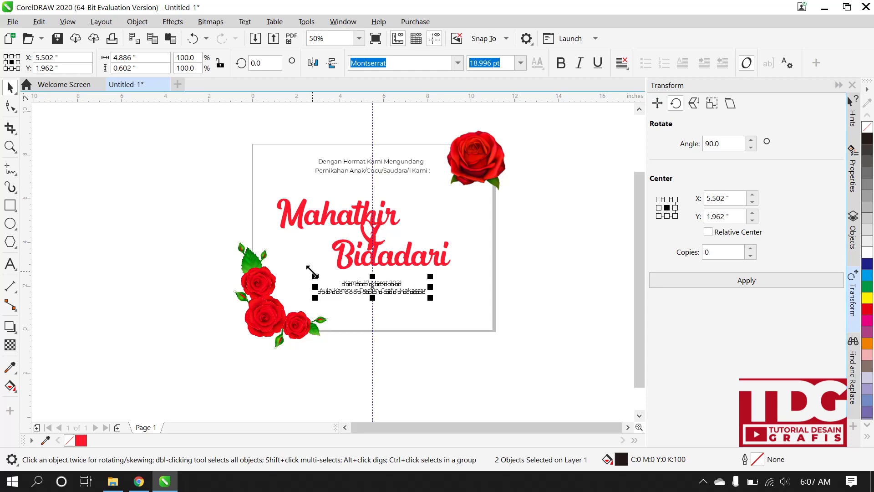
- Select both names and the ampersand and nudge them up together by about 0.28 inch
{"action": "left_click_drag", "start_coordinate": [540, 270], "coordinate": [256, 181]}
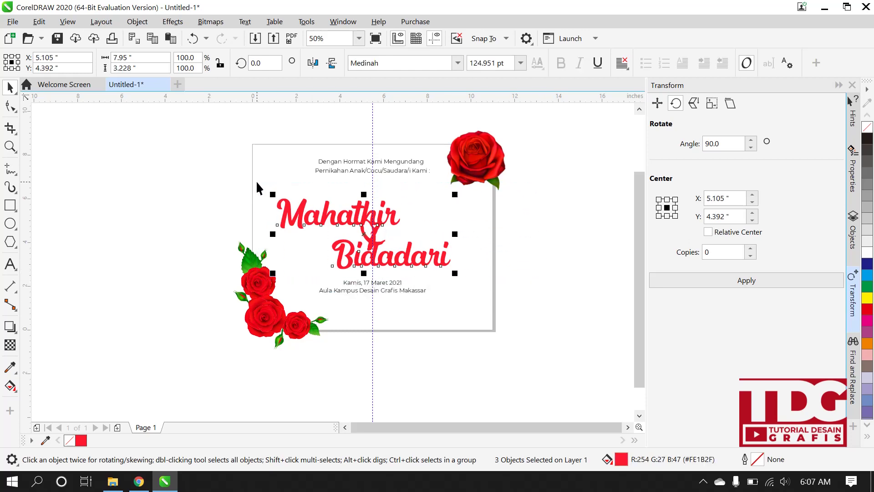
{"action": "key", "text": "Up"}
{"action": "key", "text": "Up"}
{"action": "key", "text": "Up"}
{"action": "key", "text": "Up"}
{"action": "key", "text": "Up"}
{"action": "key", "text": "Up"}
{"action": "key", "text": "Up"}
{"action": "key", "text": "Up"}
{"action": "key", "text": "Up"}
{"action": "key", "text": "Up"}
{"action": "key", "text": "Up"}
{"action": "key", "text": "Up"}
{"action": "key", "text": "Up"}
{"action": "key", "text": "Up"}
{"action": "key", "text": "Up"}
{"action": "key", "text": "Up"}
{"action": "key", "text": "Up"}
{"action": "key", "text": "Up"}
{"action": "key", "text": "Up"}
{"action": "key", "text": "Up"}
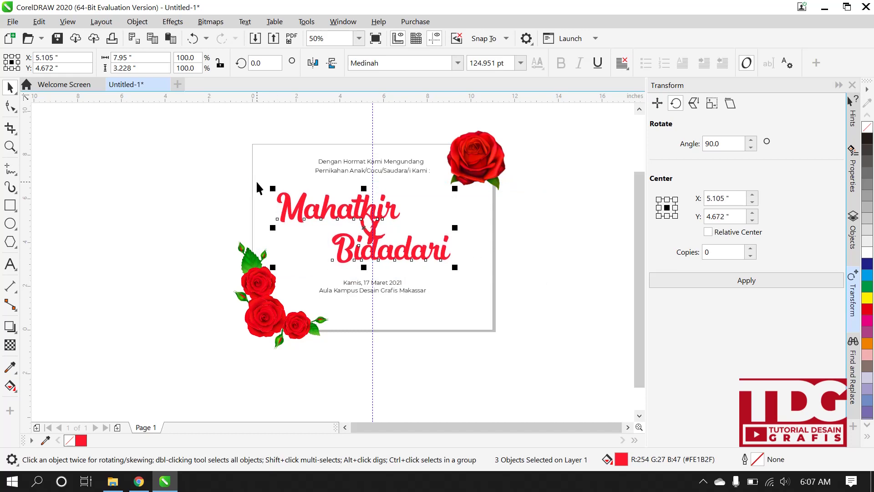
{"action": "scroll", "coordinate": [257, 187], "scroll_direction": "up", "scroll_amount": 2}
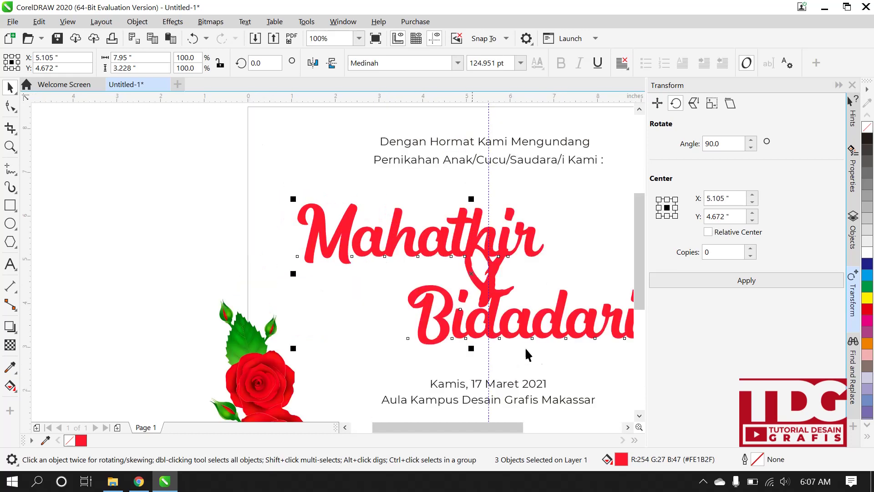
{"action": "scroll", "coordinate": [143, 150], "scroll_direction": "down", "scroll_amount": 2}
{"action": "left_click", "coordinate": [479, 278]}
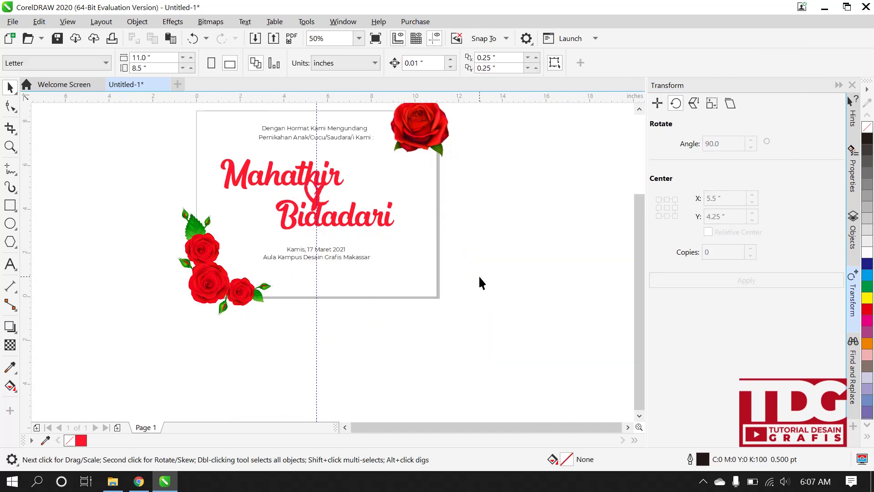
- Duplicate the venue line and place the copy below it near the vertical guideline, leaving a wider gap
{"action": "left_click", "coordinate": [315, 258]}
{"action": "key", "text": "ctrl+d"}
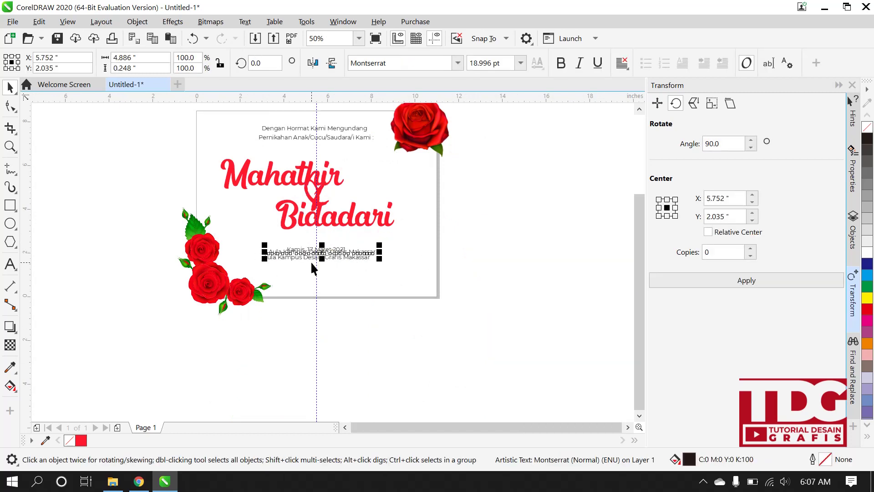
{"action": "scroll", "coordinate": [310, 259], "scroll_direction": "up", "scroll_amount": 4}
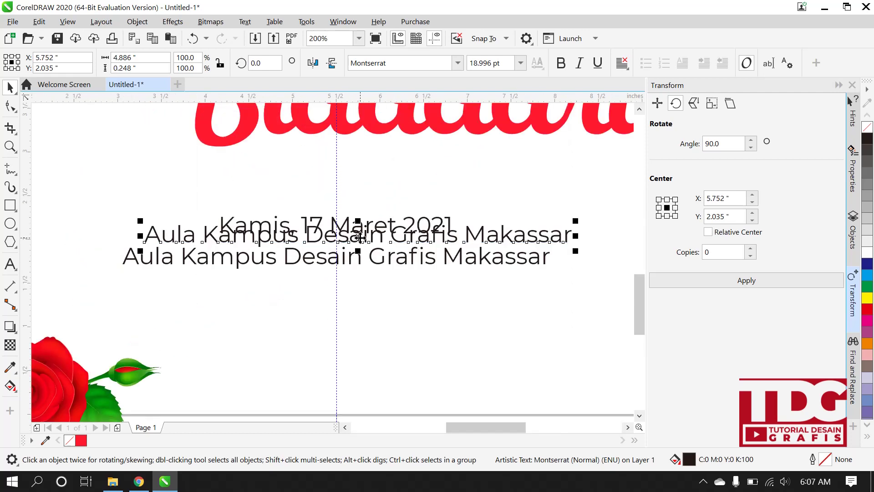
{"action": "left_click_drag", "start_coordinate": [360, 237], "coordinate": [338, 310]}
- Replace the text of the duplicated venue line with "Hormat Kami Yang Mengundang:"
{"action": "double_click", "coordinate": [338, 303]}
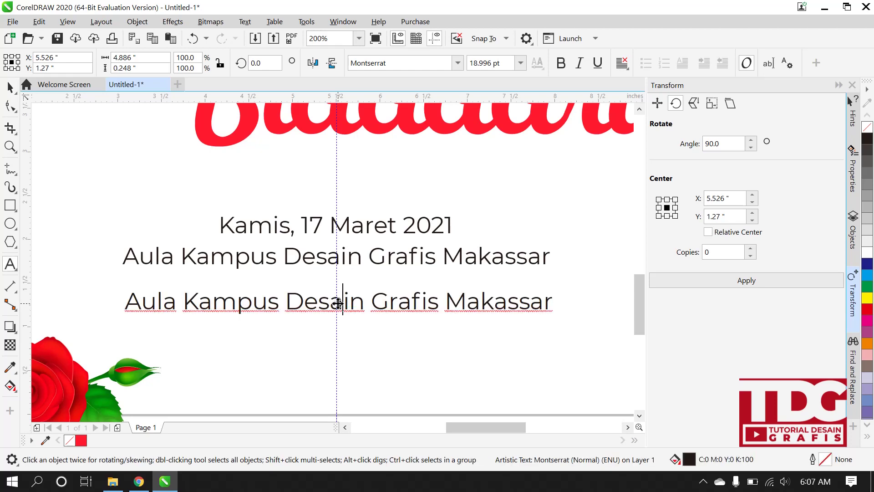
{"action": "key", "text": "ctrl+a"}
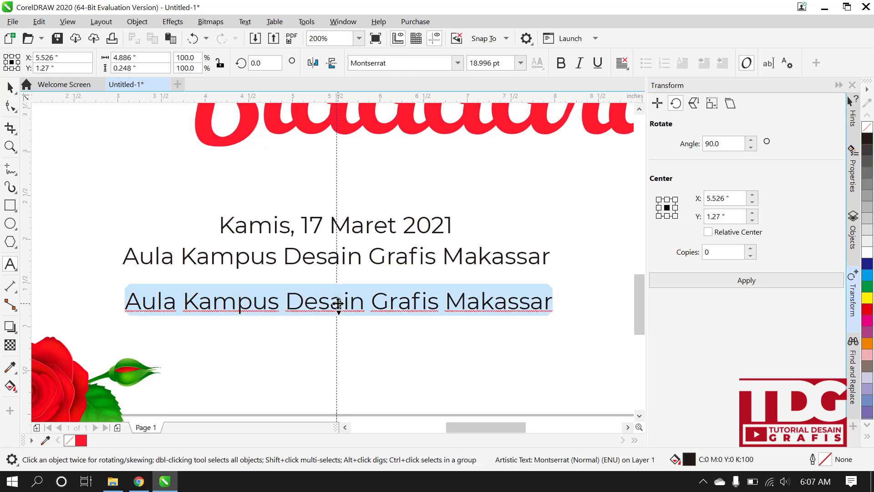
{"action": "type", "text": "Hormat J"}
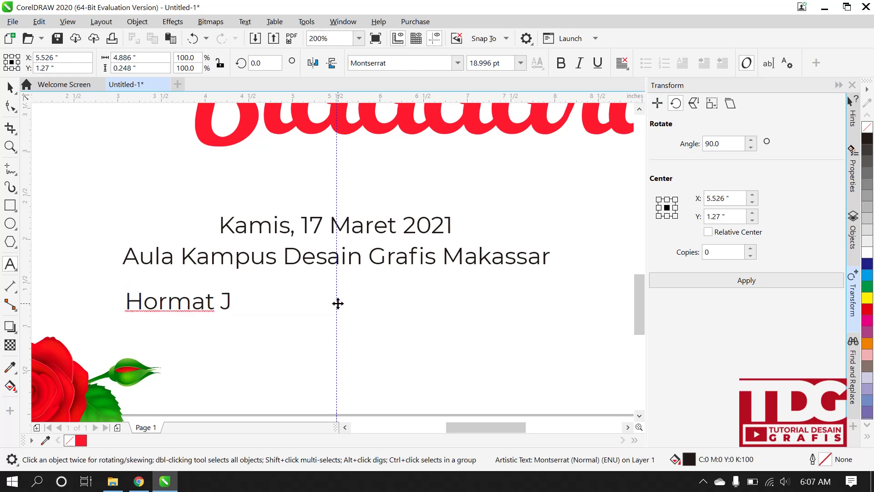
{"action": "key", "text": "BackSpace"}
{"action": "type", "text": "Kami Y"}
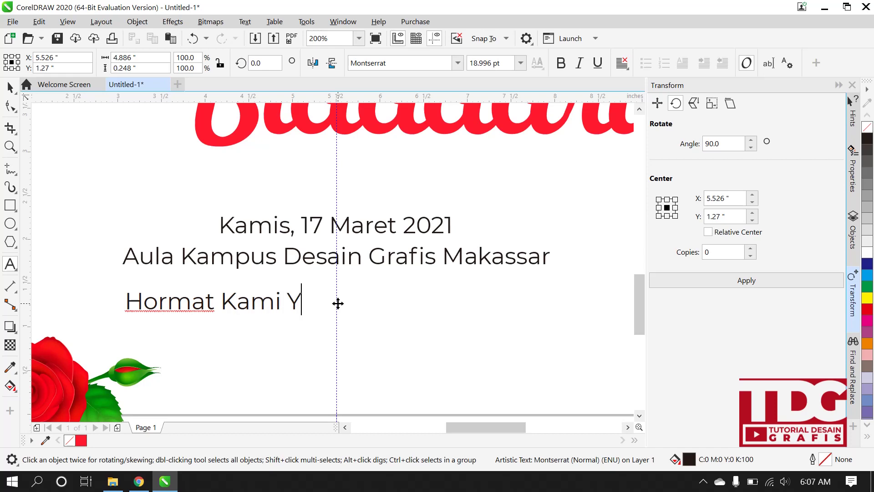
{"action": "type", "text": "ang Merngun"}
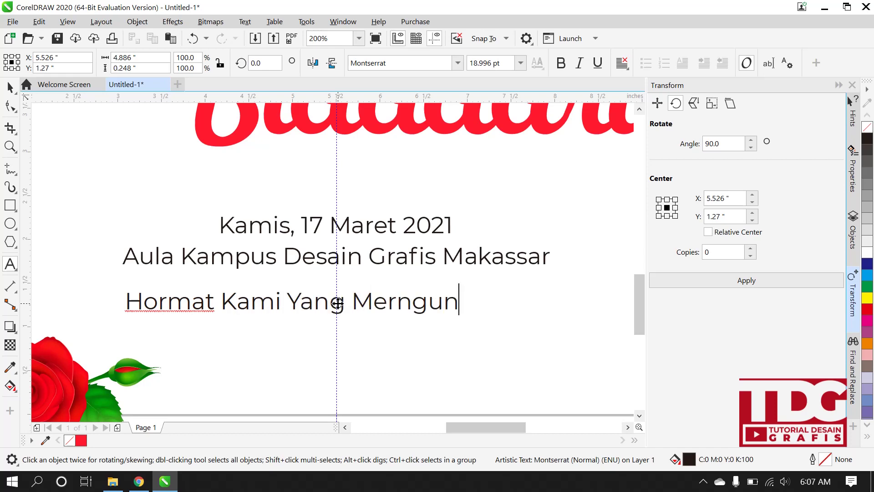
{"action": "key", "text": "BackSpace"}
{"action": "key", "text": "BackSpace"}
{"action": "key", "text": "BackSpace"}
{"action": "key", "text": "BackSpace"}
{"action": "key", "text": "BackSpace"}
{"action": "type", "text": "ng"}
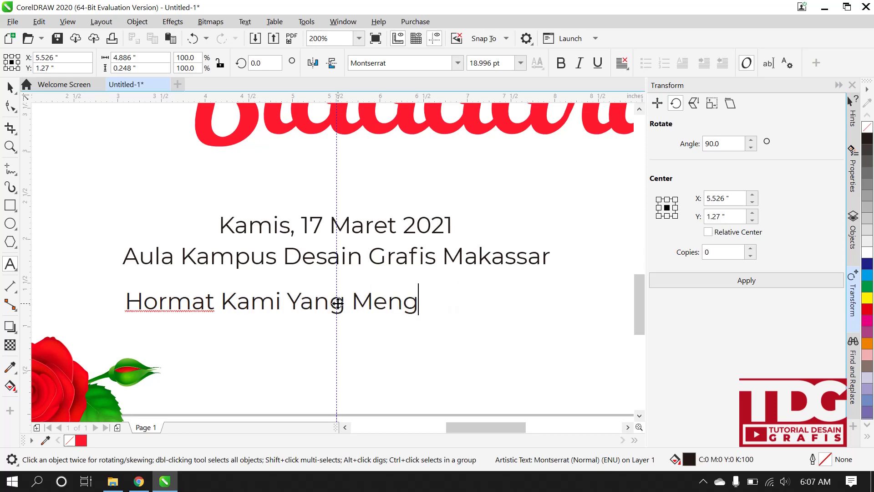
{"action": "type", "text": "iundang"}
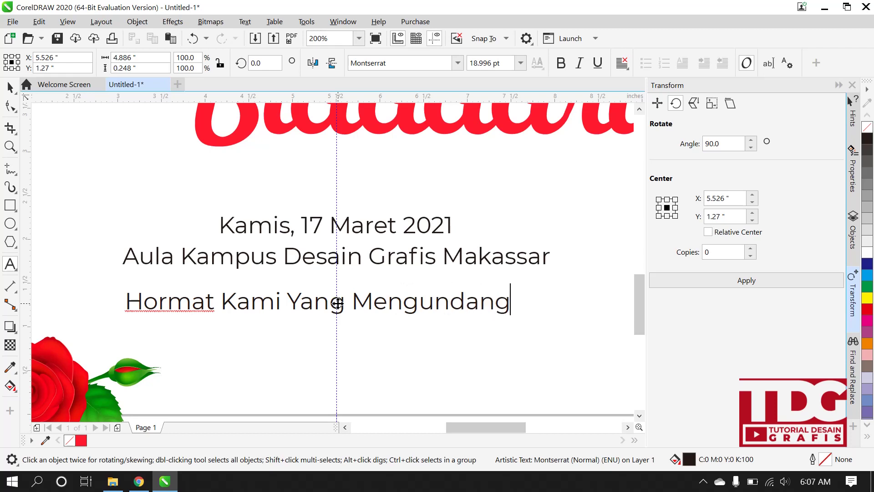
{"action": "type", "text": ":"}
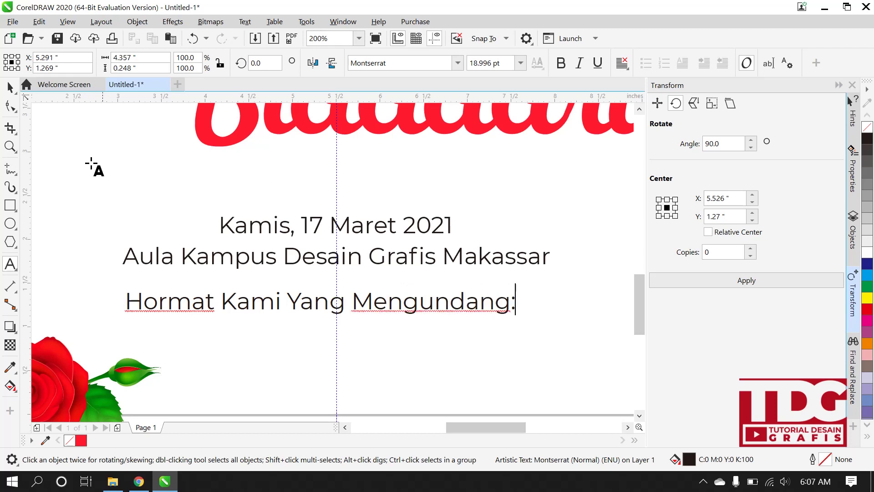
{"action": "left_click", "coordinate": [10, 87]}
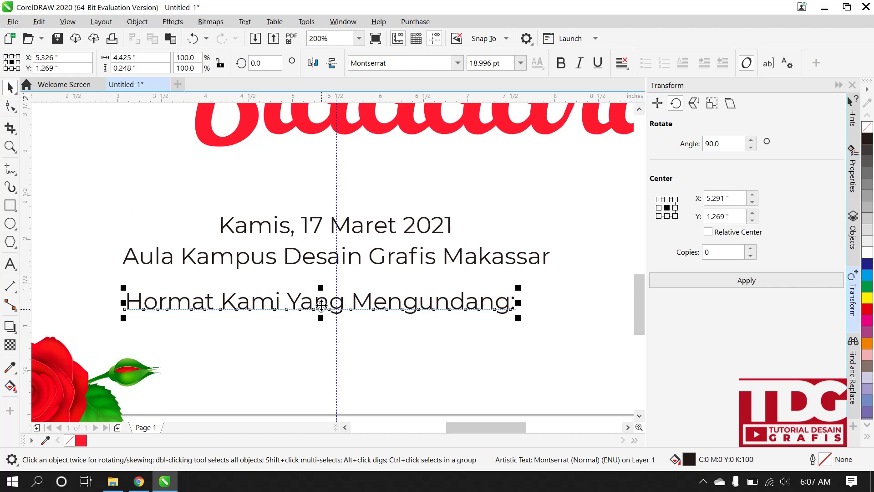
- Centre the "Hormat Kami Yang Mengundang:" line on the guideline and add a copy below it reading "Kedua Mempelai"
{"action": "left_click_drag", "start_coordinate": [318, 304], "coordinate": [356, 336]}
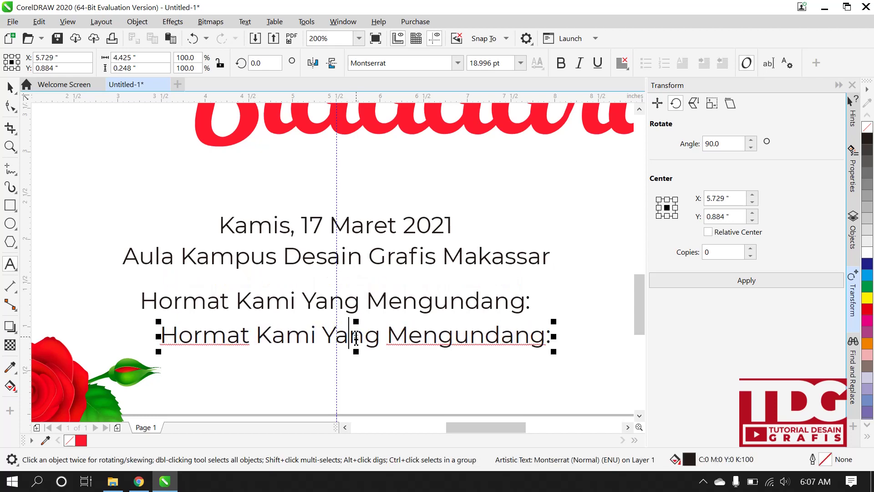
{"action": "double_click", "coordinate": [356, 336]}
{"action": "key", "text": "ctrl+a"}
{"action": "type", "text": "Kedua"}
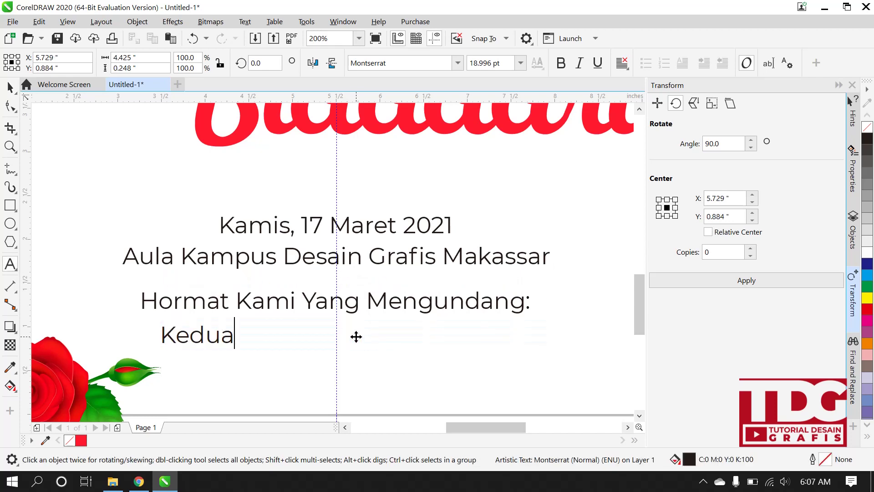
{"action": "type", "text": " Mempelai"}
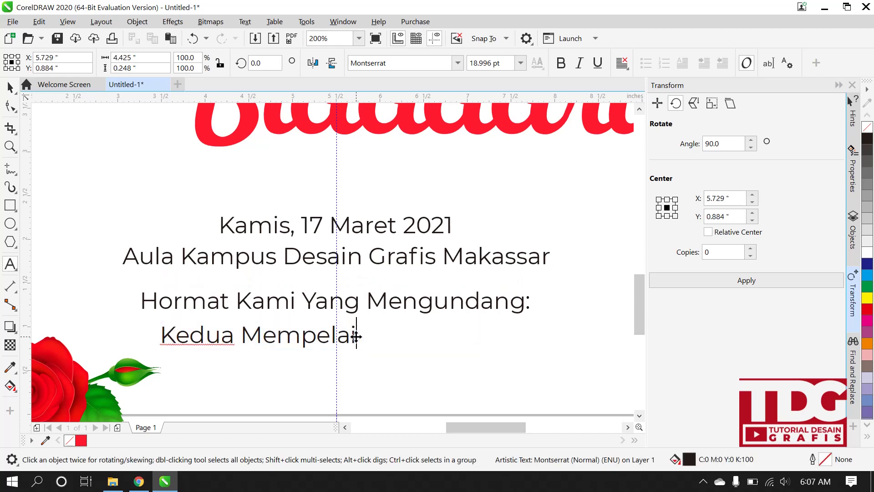
{"action": "key", "text": "ctrl+space"}
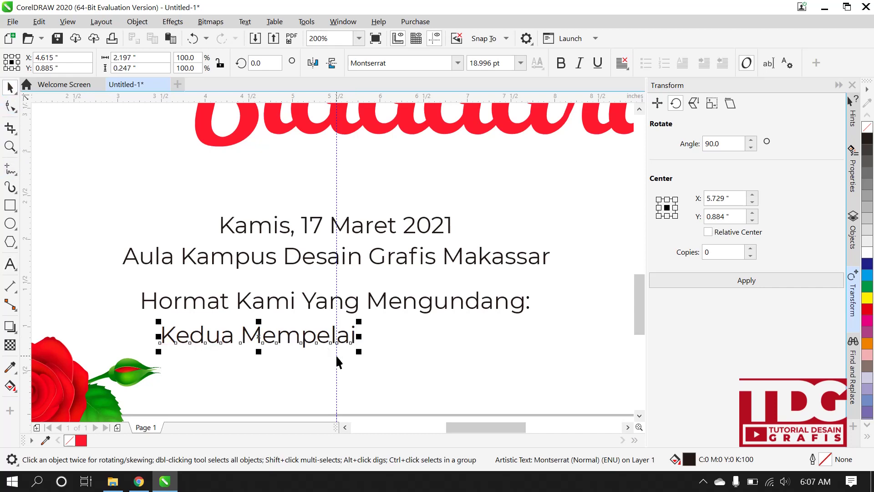
- Make the "Kedua Mempelai" line bold in Montserrat and centre it on the vertical guideline, slightly closer to the line above
{"action": "left_click_drag", "start_coordinate": [257, 336], "coordinate": [340, 340]}
{"action": "double_click", "coordinate": [355, 341]}
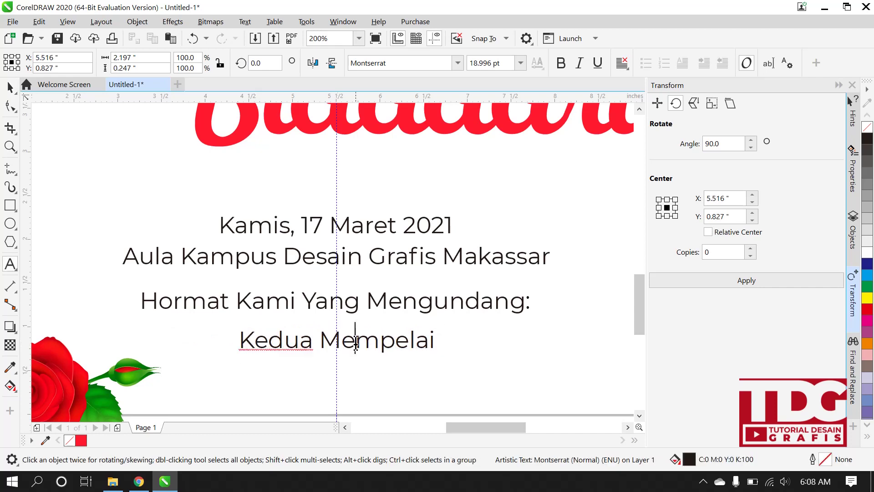
{"action": "key", "text": "ctrl+a"}
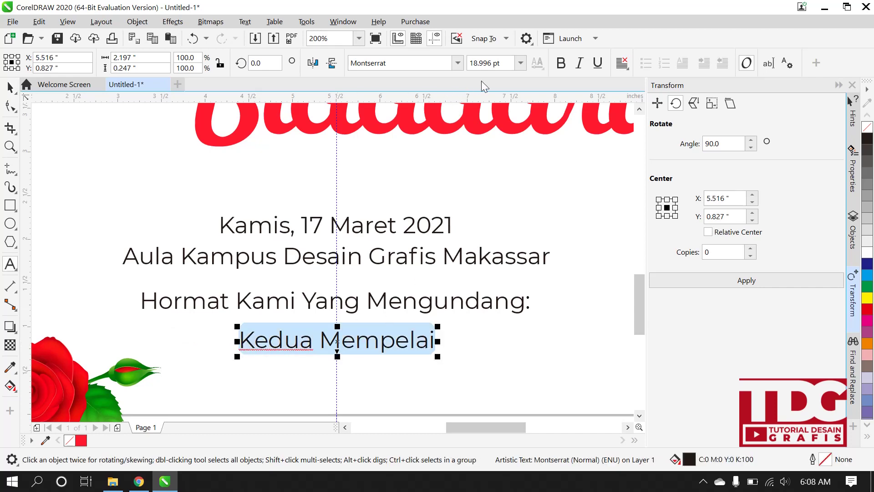
{"action": "left_click", "coordinate": [458, 64]}
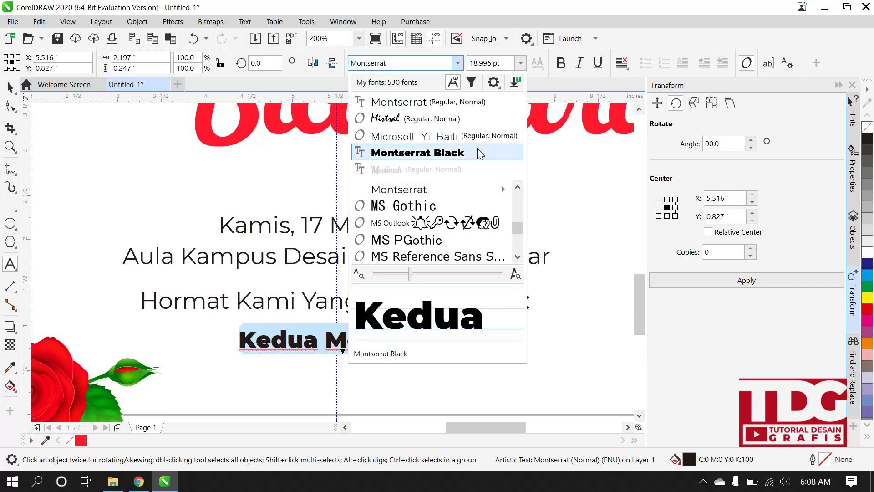
{"action": "left_click", "coordinate": [562, 66]}
{"action": "left_click", "coordinate": [561, 64]}
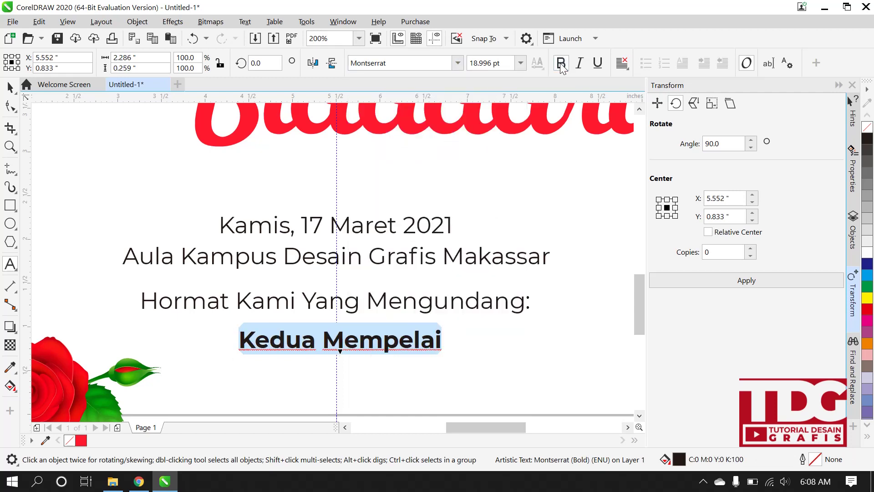
{"action": "left_click", "coordinate": [10, 88]}
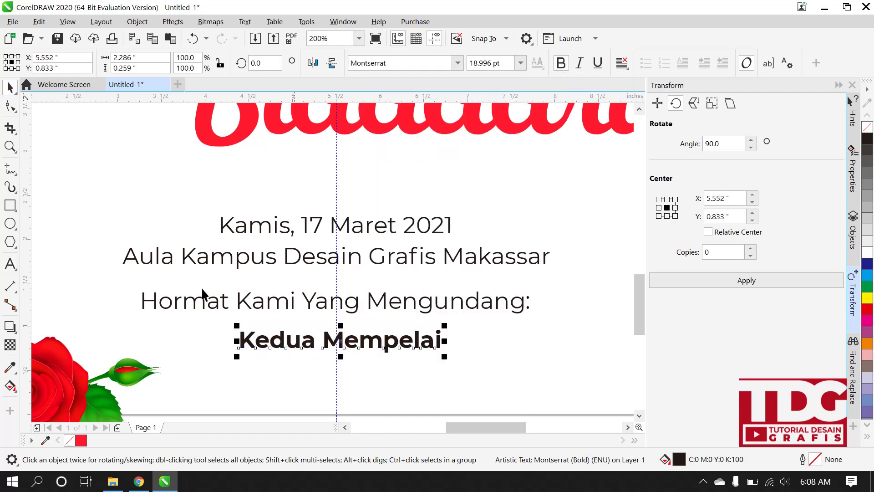
{"action": "left_click_drag", "start_coordinate": [339, 346], "coordinate": [336, 342]}
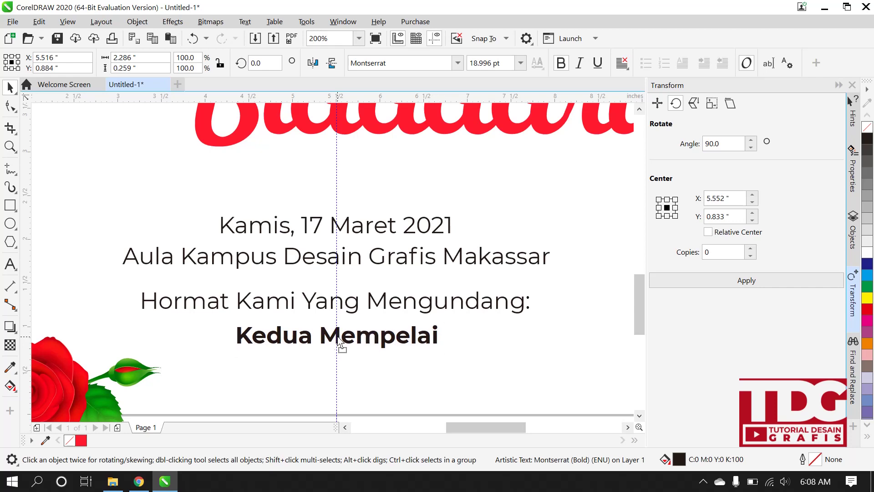
- Make "Kampus Desain Grafis" in the venue line and "17 Maret 2021" in the date line bold
{"action": "double_click", "coordinate": [306, 259]}
{"action": "left_click_drag", "start_coordinate": [181, 258], "coordinate": [436, 263]}
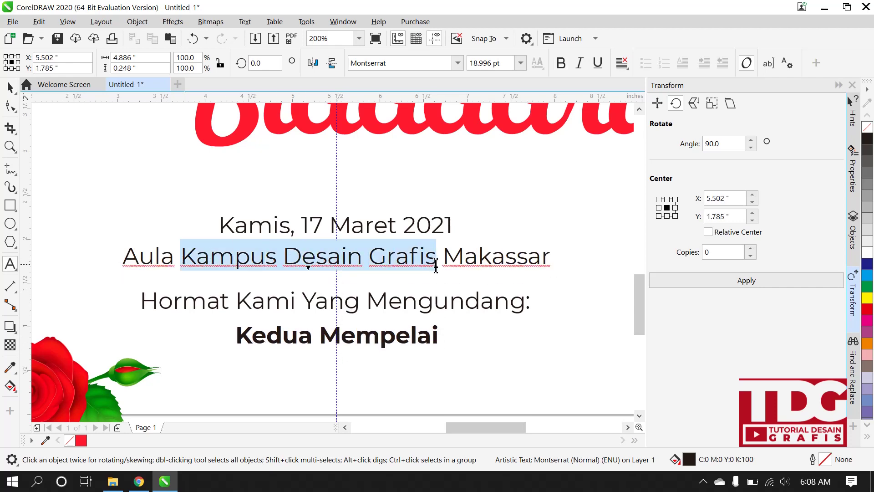
{"action": "left_click", "coordinate": [562, 63]}
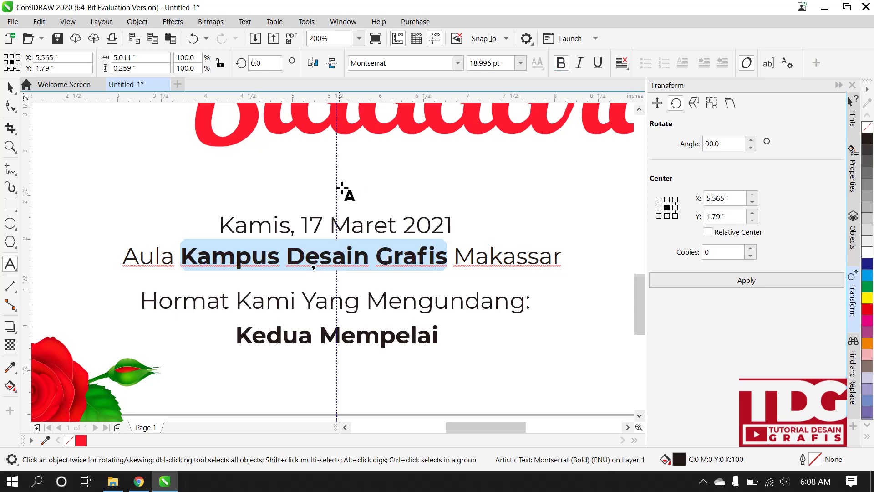
{"action": "left_click_drag", "start_coordinate": [303, 228], "coordinate": [460, 245]}
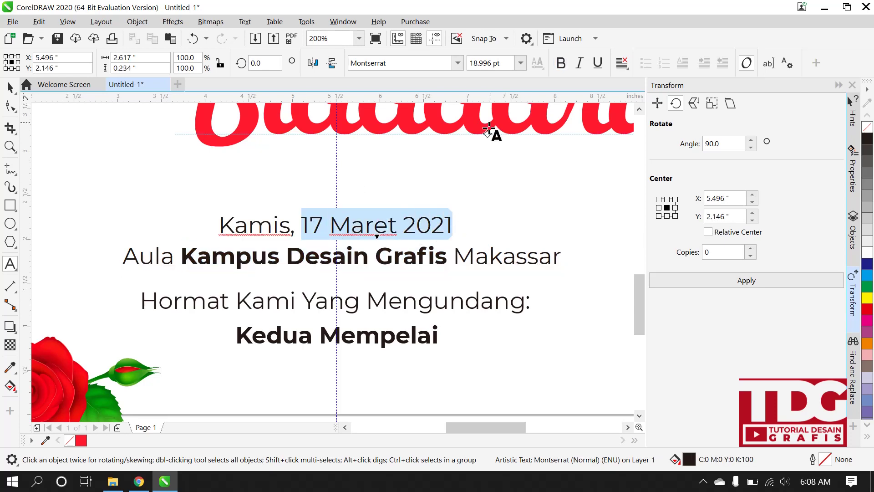
{"action": "left_click", "coordinate": [561, 63]}
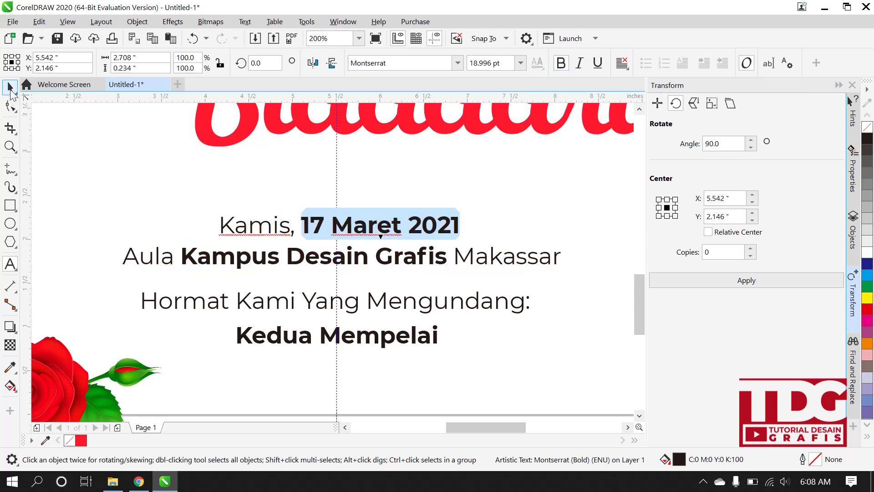
- Shift the date and venue lines slightly so both are centred on the vertical guideline again
{"action": "left_click", "coordinate": [11, 91]}
{"action": "left_click_drag", "start_coordinate": [318, 221], "coordinate": [314, 221]}
{"action": "left_click_drag", "start_coordinate": [317, 263], "coordinate": [318, 264]}
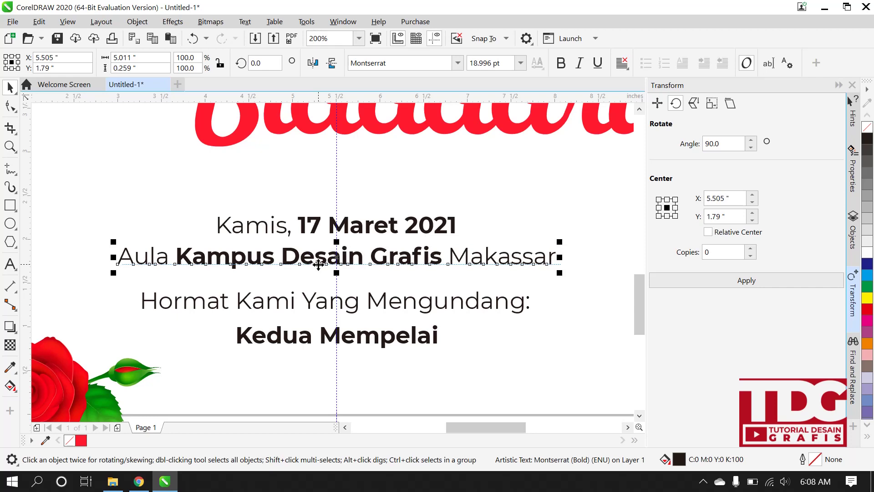
{"action": "left_click", "coordinate": [318, 302]}
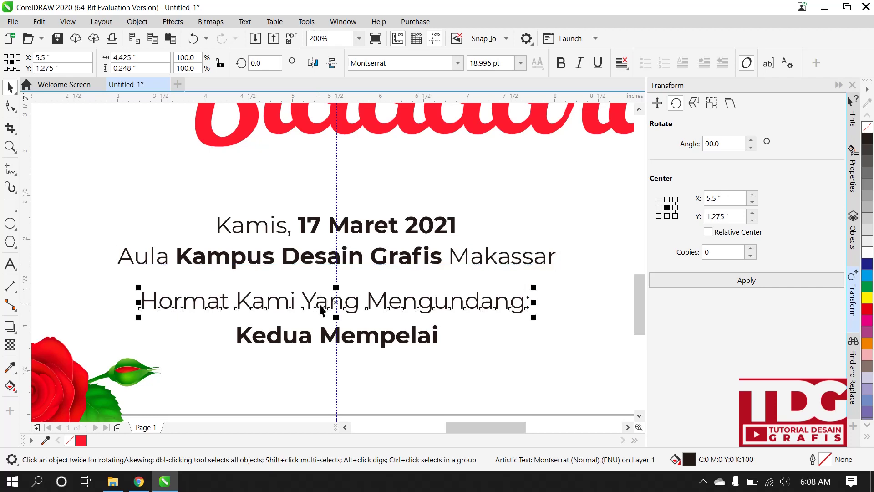
{"action": "left_click", "coordinate": [327, 336]}
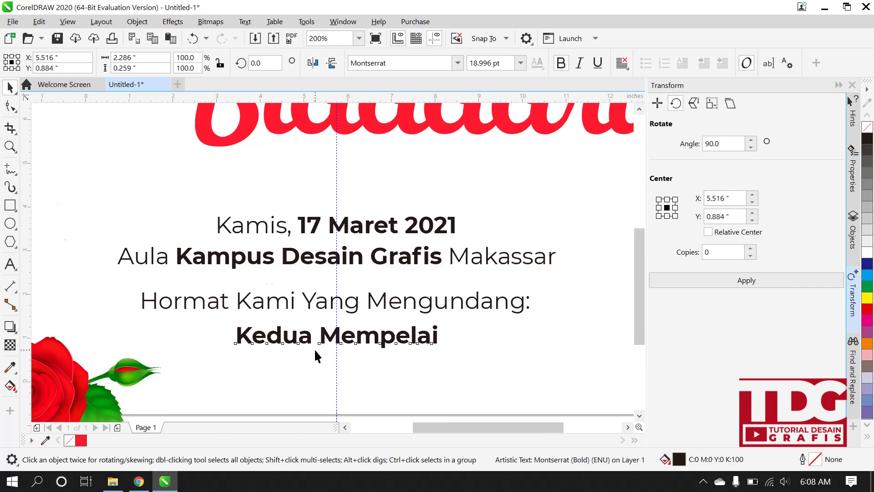
- Select the "Hormat Kami Yang Mengundang:" and "Kedua Mempelai" lines and nudge them down together by about 0.25 inch
{"action": "scroll", "coordinate": [369, 292], "scroll_direction": "down", "scroll_amount": 3}
{"action": "scroll", "coordinate": [370, 292], "scroll_direction": "up", "scroll_amount": 2}
{"action": "left_click_drag", "start_coordinate": [443, 387], "coordinate": [277, 304]}
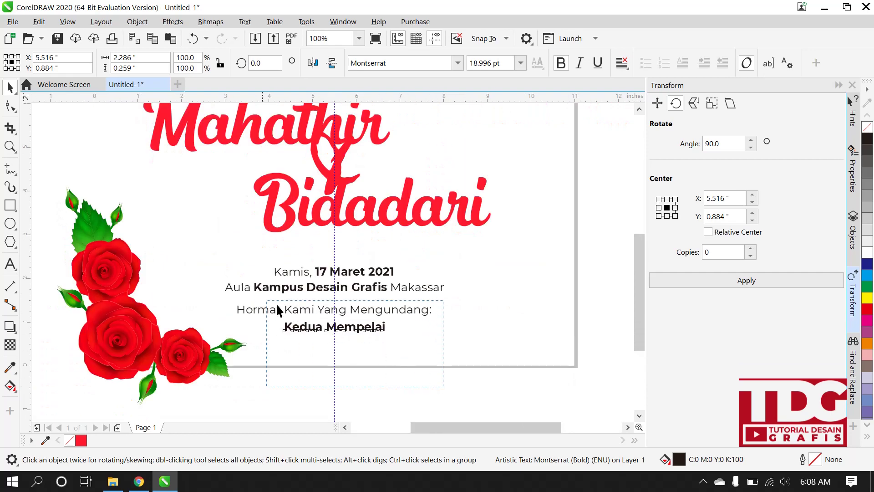
{"action": "left_click_drag", "start_coordinate": [217, 294], "coordinate": [218, 295]}
{"action": "key", "text": "Down"}
{"action": "key", "text": "Down"}
{"action": "key", "text": "Down"}
{"action": "key", "text": "Down"}
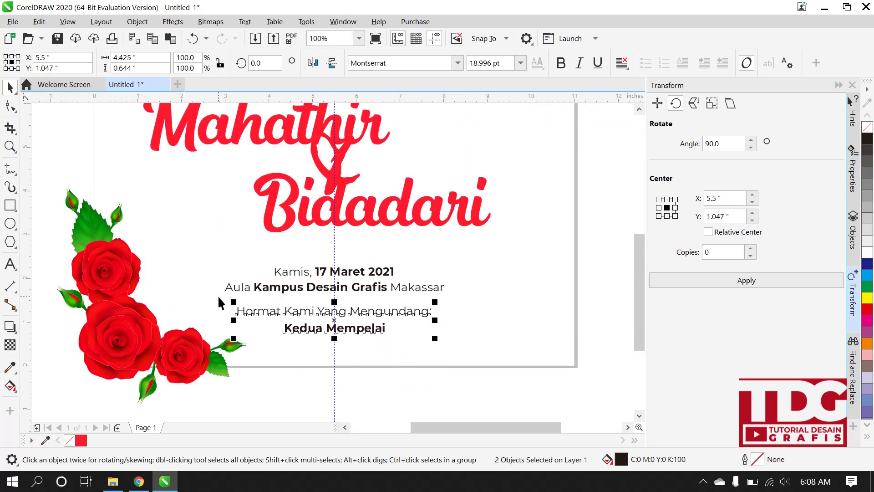
{"action": "key", "text": "Down"}
{"action": "key", "text": "Down"}
{"action": "key", "text": "Down"}
{"action": "key", "text": "Down"}
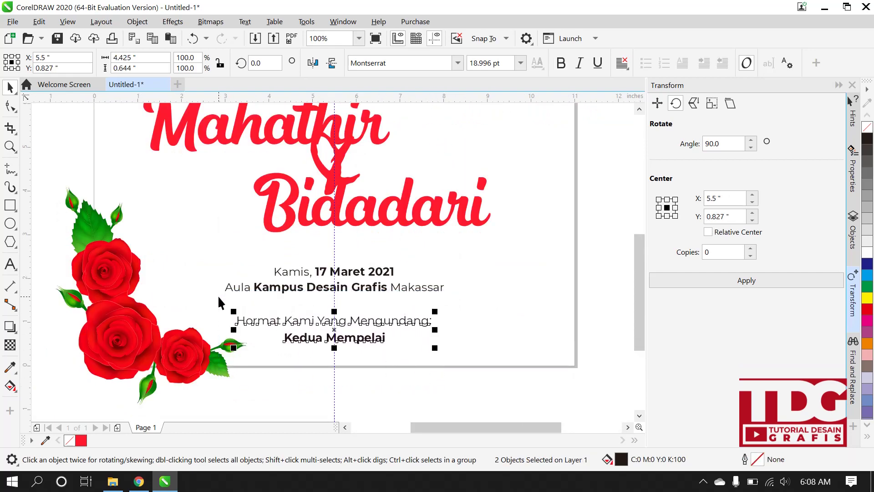
- Select the date and venue lines and nudge them up together by about 0.18 inch
{"action": "left_click_drag", "start_coordinate": [599, 301], "coordinate": [415, 245]}
{"action": "left_click_drag", "start_coordinate": [224, 252], "coordinate": [223, 251]}
{"action": "key", "text": "Up"}
{"action": "key", "text": "Up"}
{"action": "key", "text": "Up"}
{"action": "key", "text": "Up"}
{"action": "key", "text": "Up"}
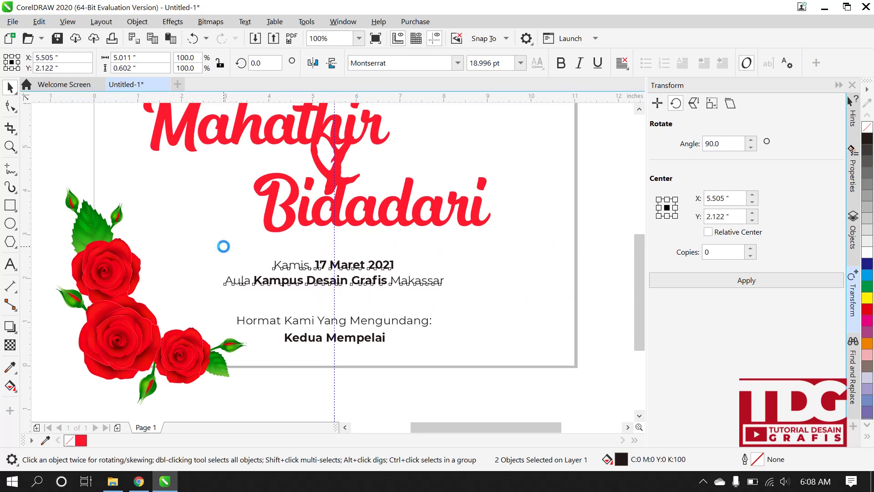
{"action": "key", "text": "Up"}
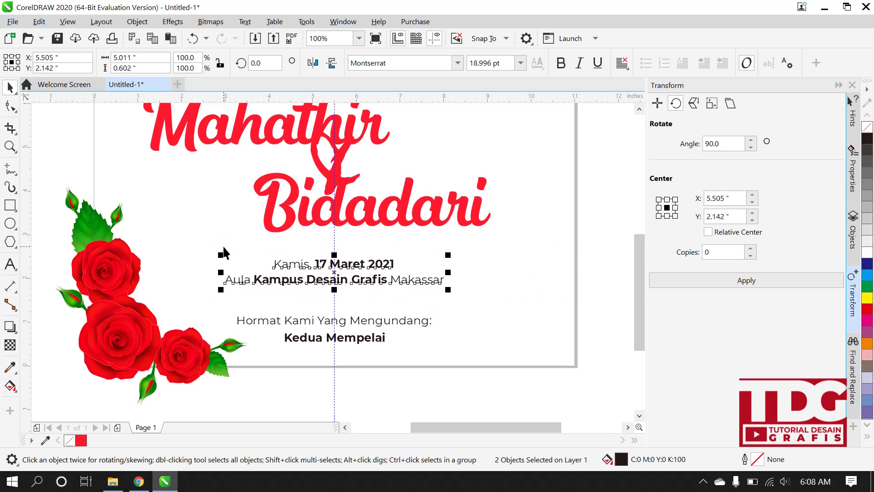
- Draw a straight horizontal line about 5.93 inches long beneath the venue line with the Pen tool and centre it on the guideline
{"action": "left_click", "coordinate": [16, 172]}
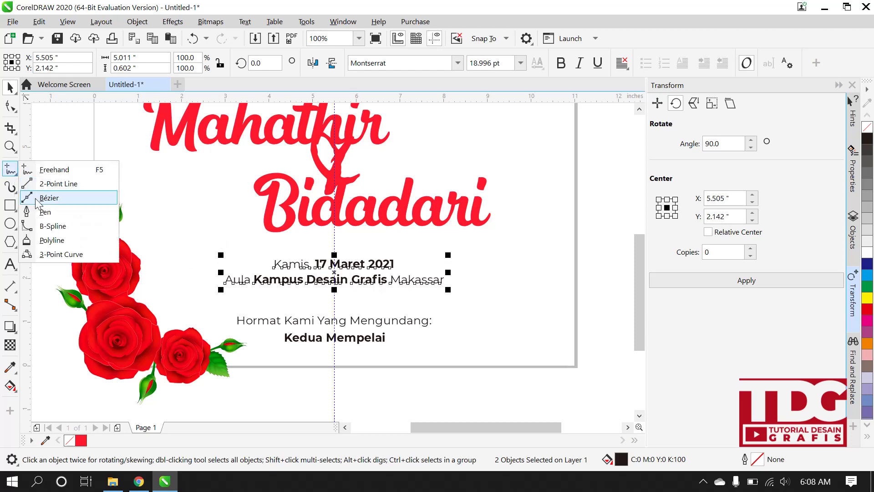
{"action": "left_click", "coordinate": [46, 212]}
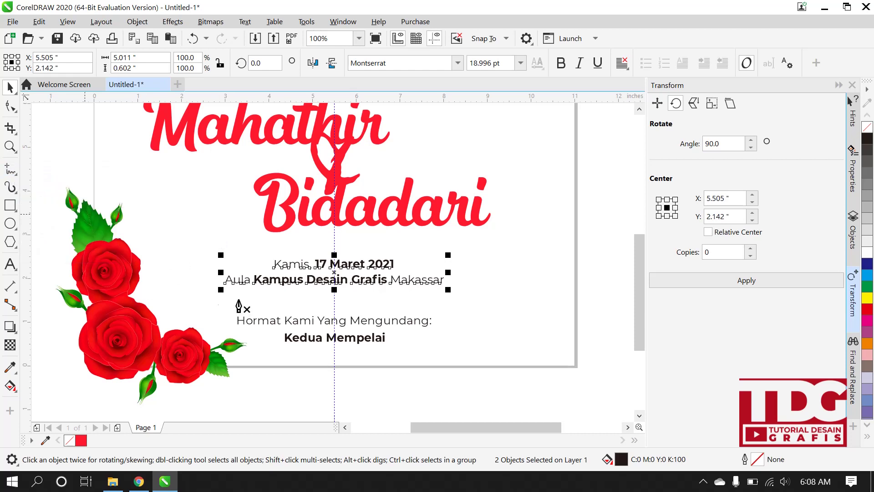
{"action": "left_click", "coordinate": [203, 292]}
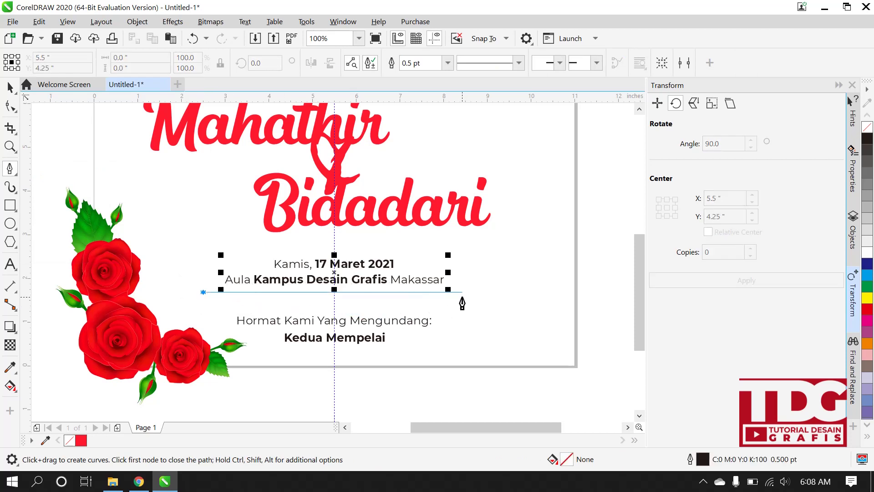
{"action": "double_click", "coordinate": [462, 294]}
{"action": "key", "text": "space"}
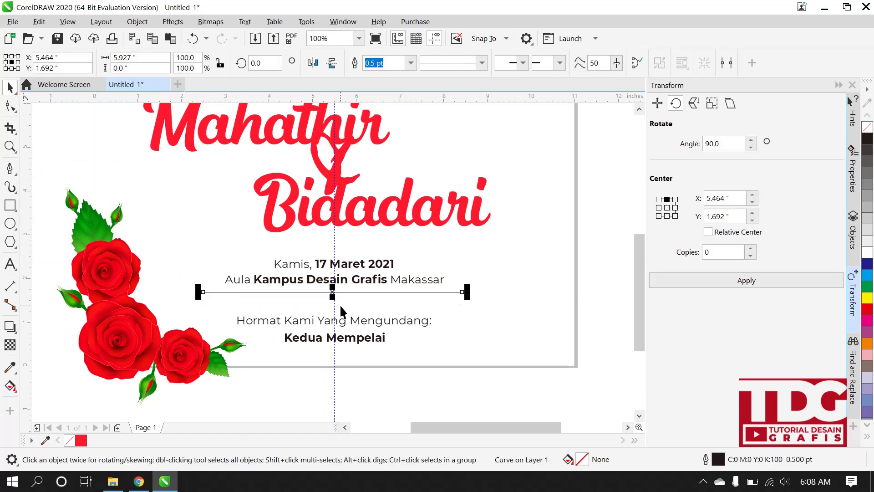
{"action": "key", "text": "Right"}
{"action": "key", "text": "Right"}
{"action": "key", "text": "Right"}
- Select the two opening invitation lines at the head of the card and nudge them up together by 0.17 inch
{"action": "scroll", "coordinate": [427, 203], "scroll_direction": "down", "scroll_amount": 4}
{"action": "scroll", "coordinate": [444, 183], "scroll_direction": "up", "scroll_amount": 2}
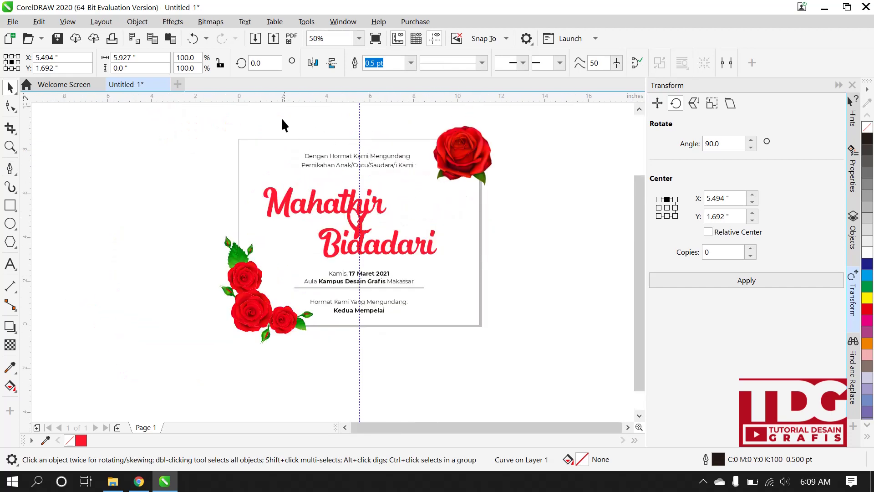
{"action": "left_click_drag", "start_coordinate": [413, 176], "coordinate": [419, 177]}
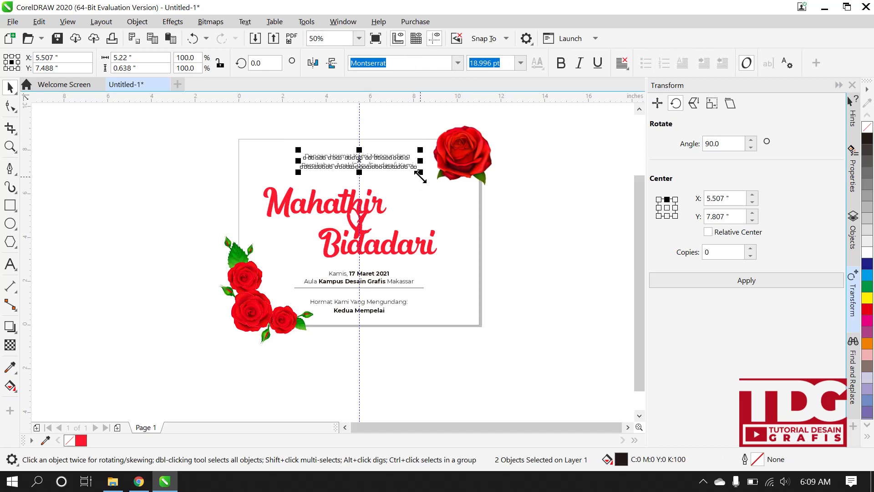
{"action": "key", "text": "Up"}
{"action": "key", "text": "Up"}
{"action": "key", "text": "Up"}
{"action": "key", "text": "Up"}
{"action": "key", "text": "Up"}
{"action": "key", "text": "Up"}
{"action": "key", "text": "Up"}
{"action": "key", "text": "Up"}
{"action": "key", "text": "Up"}
{"action": "key", "text": "Up"}
{"action": "key", "text": "Up"}
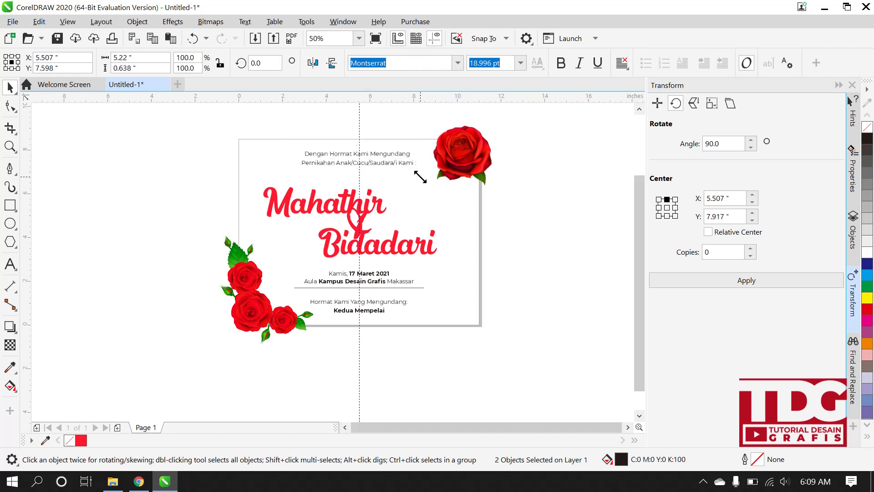
{"action": "key", "text": "Up"}
{"action": "key", "text": "Up"}
{"action": "key", "text": "Up"}
{"action": "key", "text": "Up"}
{"action": "key", "text": "Up"}
{"action": "key", "text": "Up"}
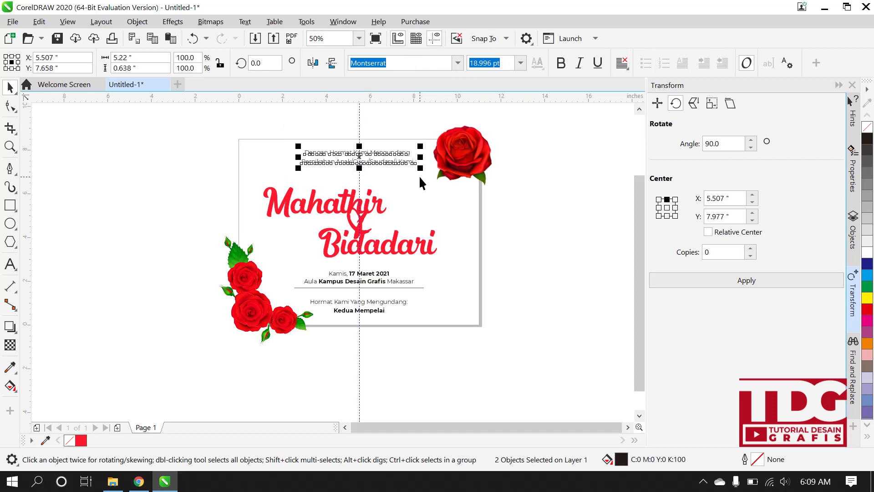
{"action": "left_click", "coordinate": [537, 240]}
- Select both names and the ampersand and nudge them up slightly, to a vertical centre of about 4.81 inches
{"action": "scroll", "coordinate": [370, 159], "scroll_direction": "up", "scroll_amount": 1}
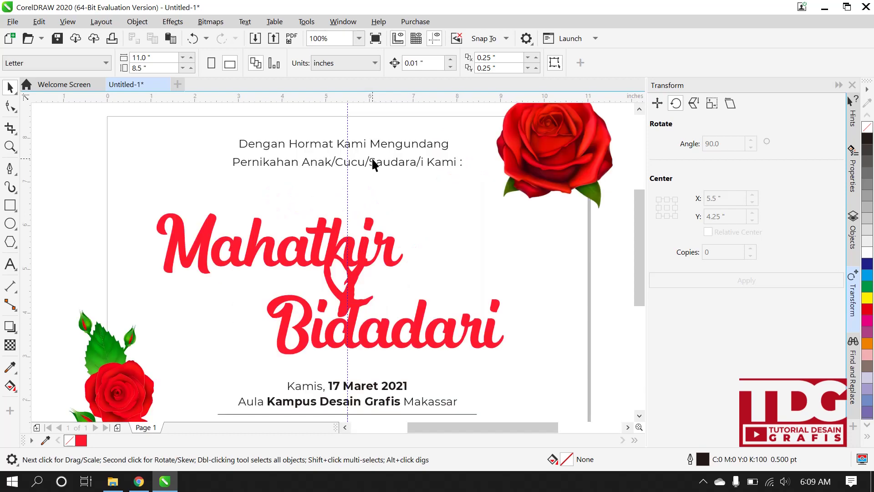
{"action": "scroll", "coordinate": [365, 163], "scroll_direction": "down", "scroll_amount": 2}
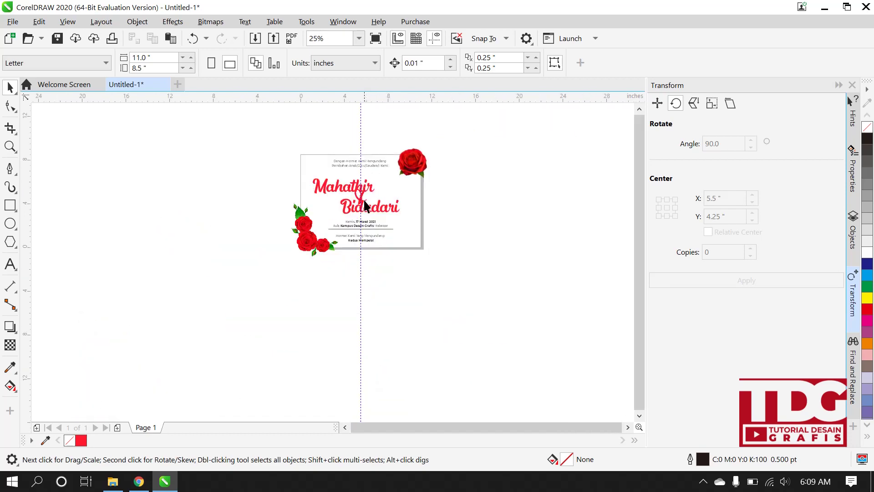
{"action": "scroll", "coordinate": [369, 251], "scroll_direction": "up", "scroll_amount": 1}
{"action": "scroll", "coordinate": [349, 214], "scroll_direction": "up", "scroll_amount": 1}
{"action": "scroll", "coordinate": [350, 221], "scroll_direction": "down", "scroll_amount": 1}
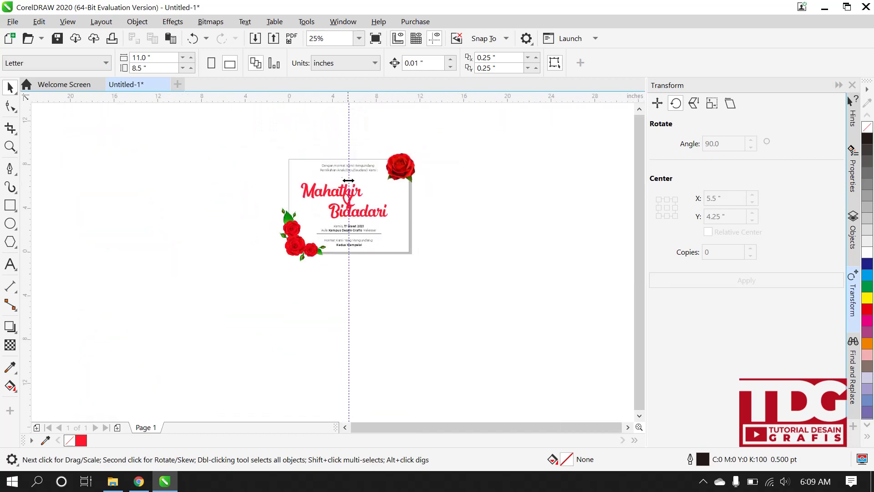
{"action": "scroll", "coordinate": [348, 180], "scroll_direction": "up", "scroll_amount": 2}
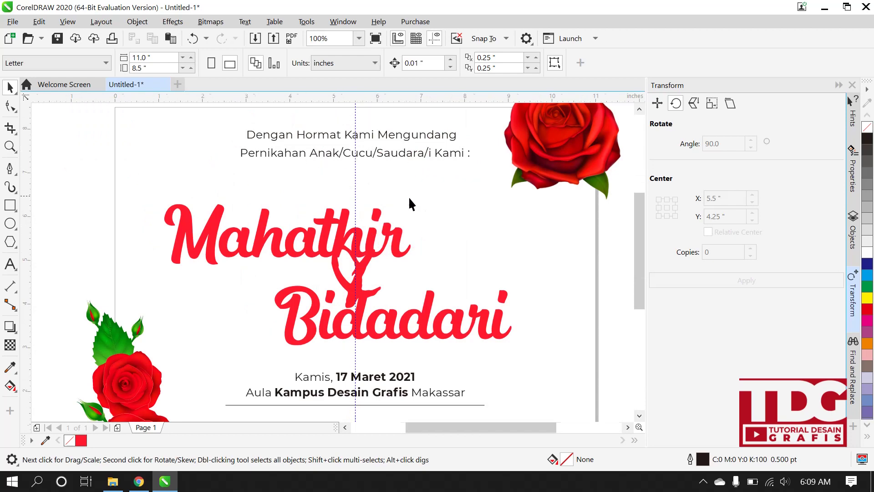
{"action": "scroll", "coordinate": [410, 203], "scroll_direction": "down", "scroll_amount": 2}
{"action": "left_click_drag", "start_coordinate": [420, 220], "coordinate": [308, 200]}
{"action": "key", "text": "Up"}
{"action": "key", "text": "Up"}
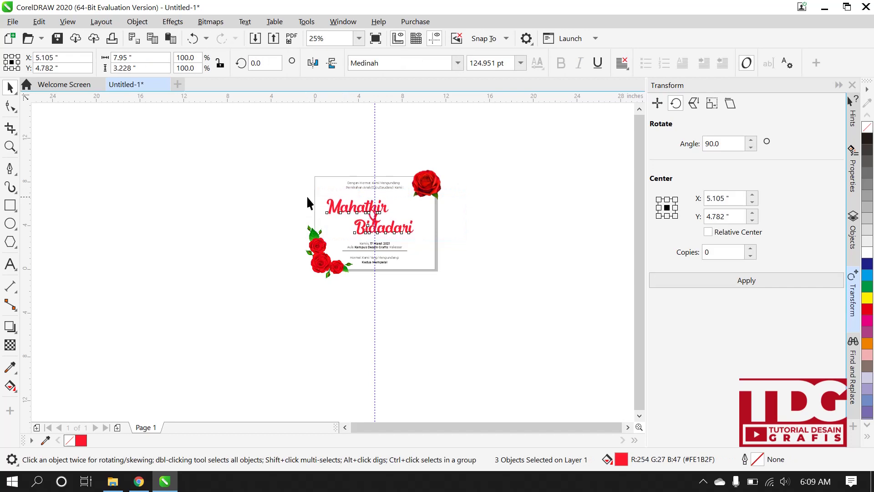
{"action": "key", "text": "Down"}
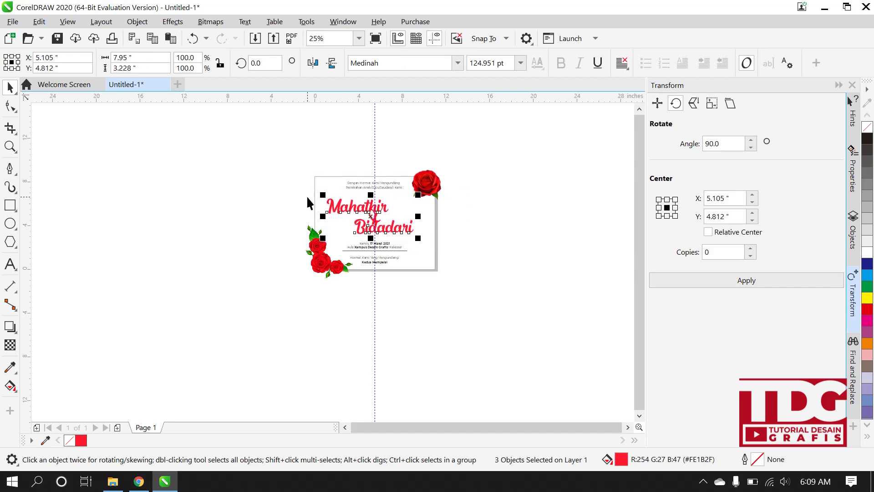
{"action": "left_click", "coordinate": [457, 218]}
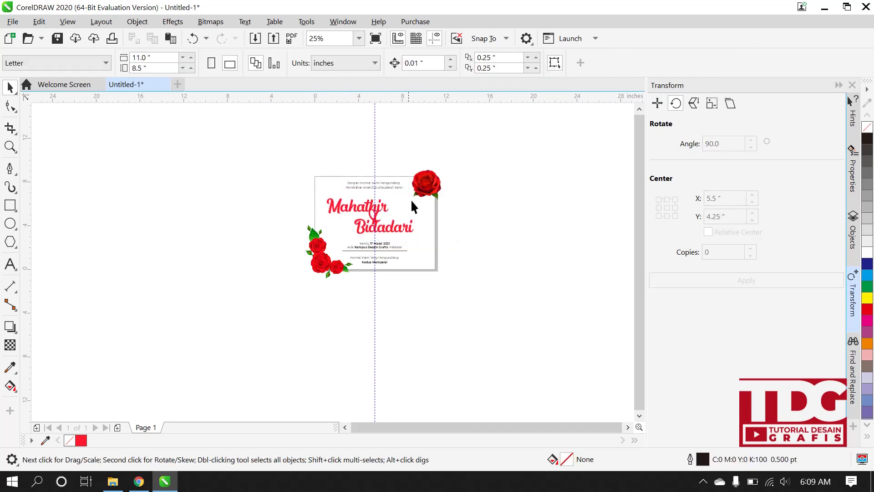
- Make "Dengan Hormat" bold in the first invitation line and nudge the line sideways onto the vertical guideline
{"action": "scroll", "coordinate": [383, 201], "scroll_direction": "up", "scroll_amount": 4}
{"action": "scroll", "coordinate": [383, 203], "scroll_direction": "down", "scroll_amount": 1}
{"action": "scroll", "coordinate": [383, 203], "scroll_direction": "up", "scroll_amount": 1}
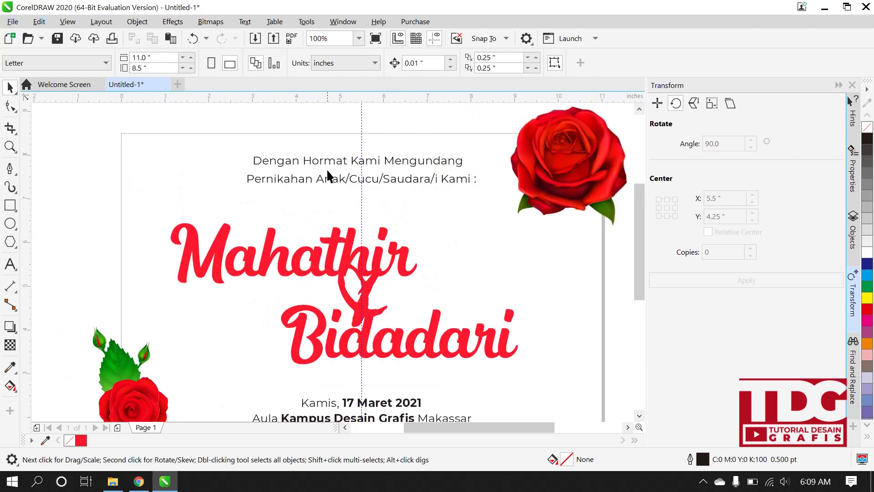
{"action": "double_click", "coordinate": [365, 163]}
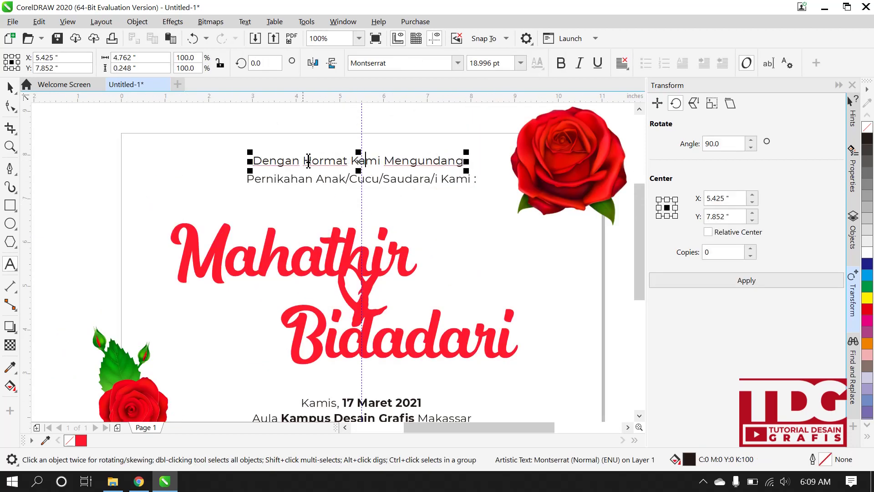
{"action": "left_click_drag", "start_coordinate": [254, 160], "coordinate": [347, 161]}
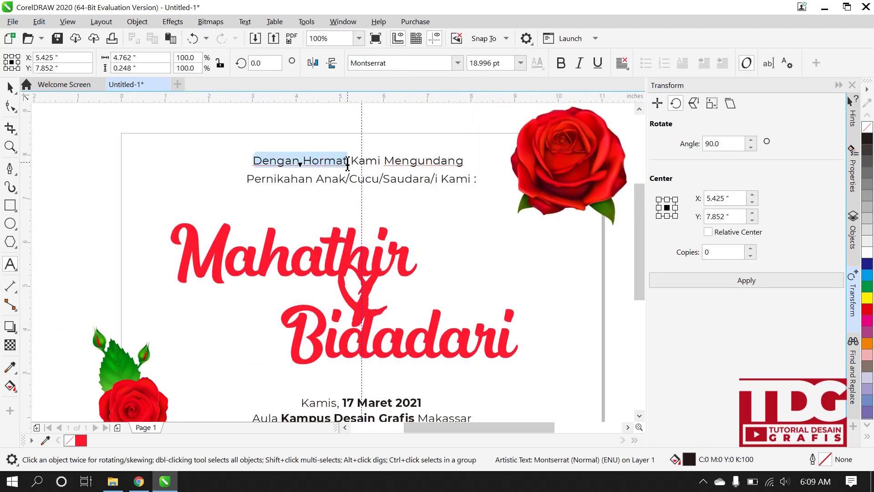
{"action": "left_click", "coordinate": [561, 62]}
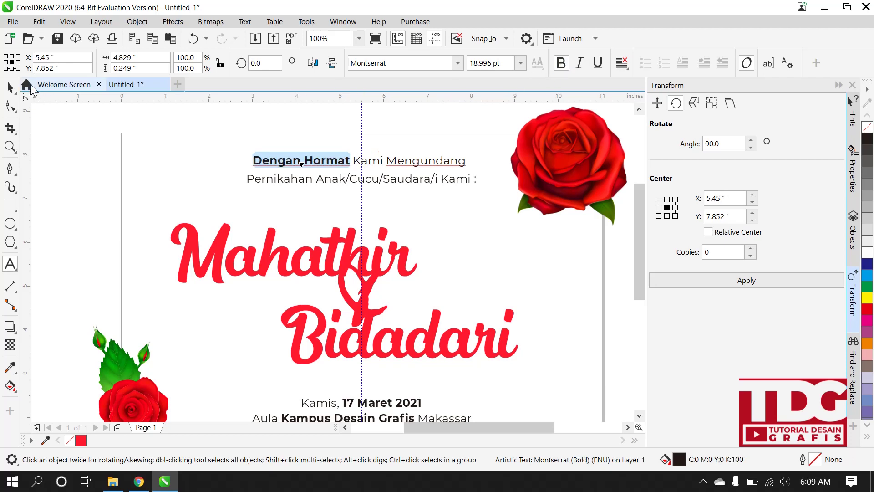
{"action": "key", "text": "ctrl+space"}
{"action": "key", "text": "Right"}
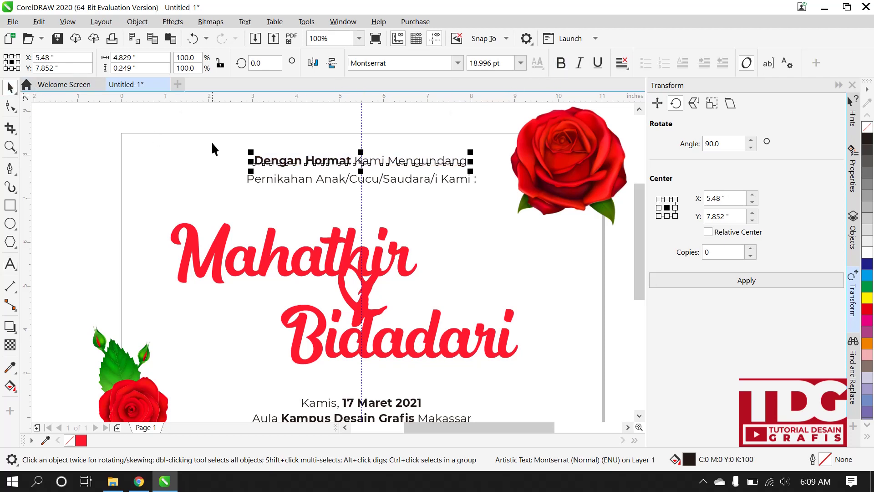
- Delete "Anak/Cucu/Saudara/i" from the second invitation line and make the shortened text "Pernikahan Kami :" bold
{"action": "double_click", "coordinate": [290, 178]}
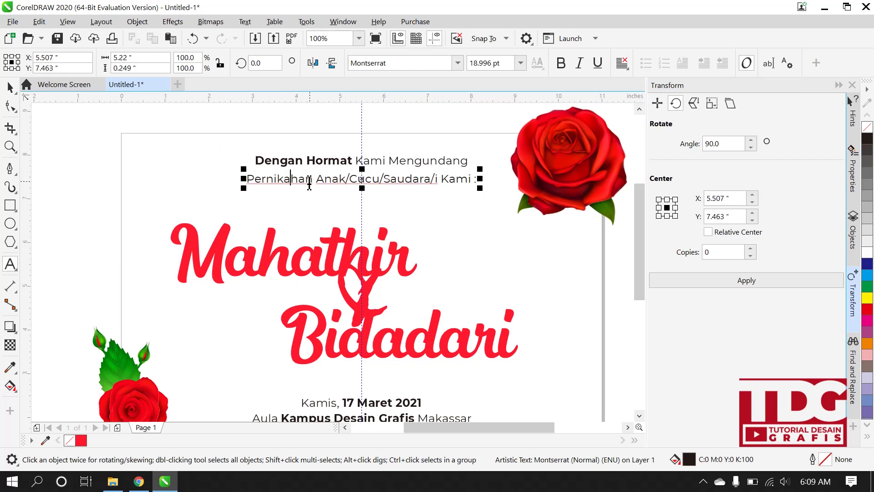
{"action": "left_click_drag", "start_coordinate": [317, 180], "coordinate": [441, 181]}
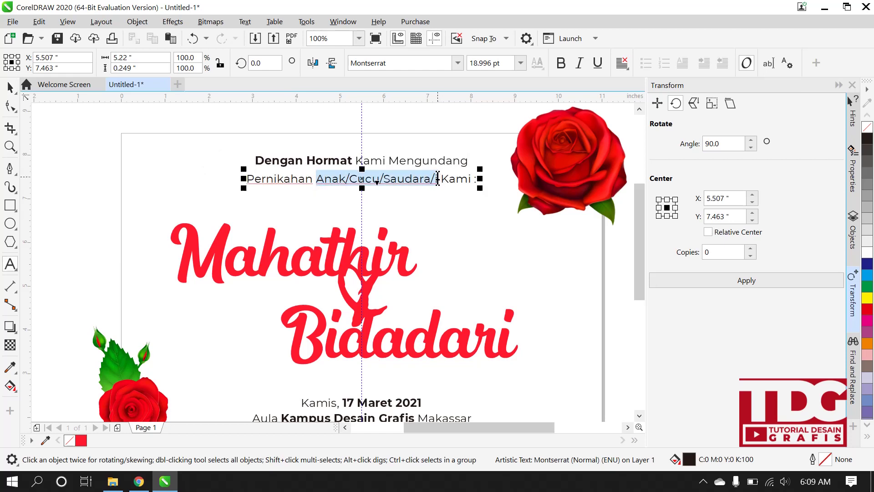
{"action": "key", "text": "Delete"}
{"action": "key", "text": "BackSpace"}
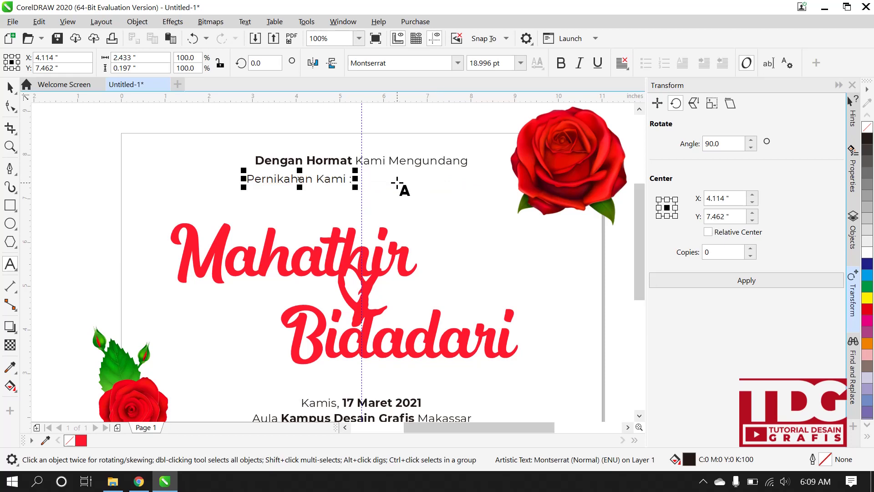
{"action": "key", "text": "ctrl+a"}
{"action": "left_click", "coordinate": [562, 66]}
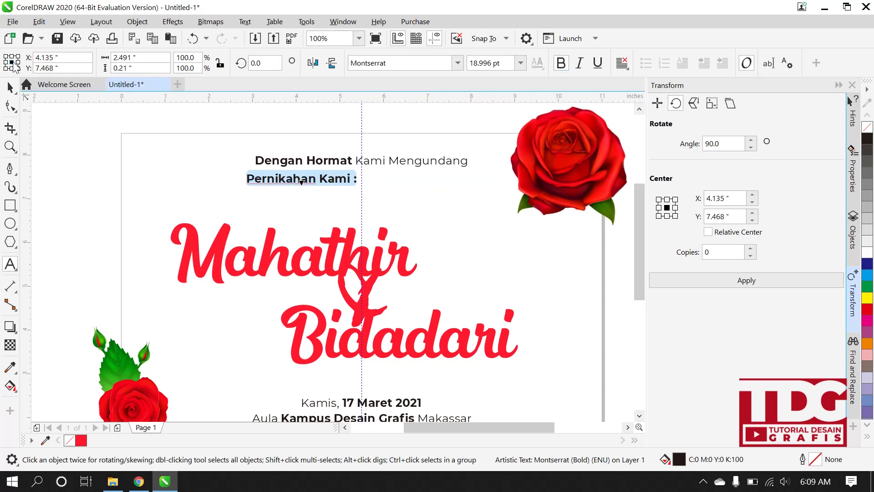
- Move "Pernikahan Kami :" onto the vertical guideline and nudge it up to a vertical centre of about 7.51 inches
{"action": "left_click", "coordinate": [10, 86]}
{"action": "left_click_drag", "start_coordinate": [301, 180], "coordinate": [361, 180]}
{"action": "key", "text": "ctrl+Right"}
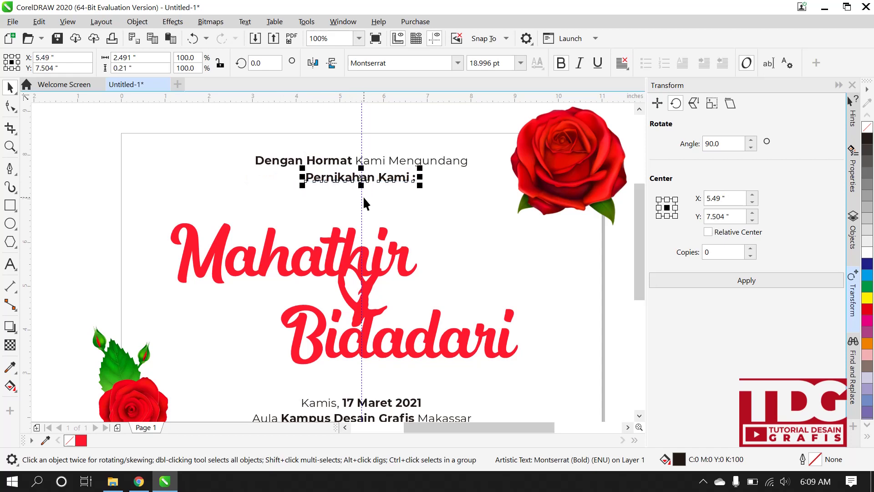
{"action": "key", "text": "ctrl+Up"}
{"action": "scroll", "coordinate": [317, 179], "scroll_direction": "down", "scroll_amount": 2}
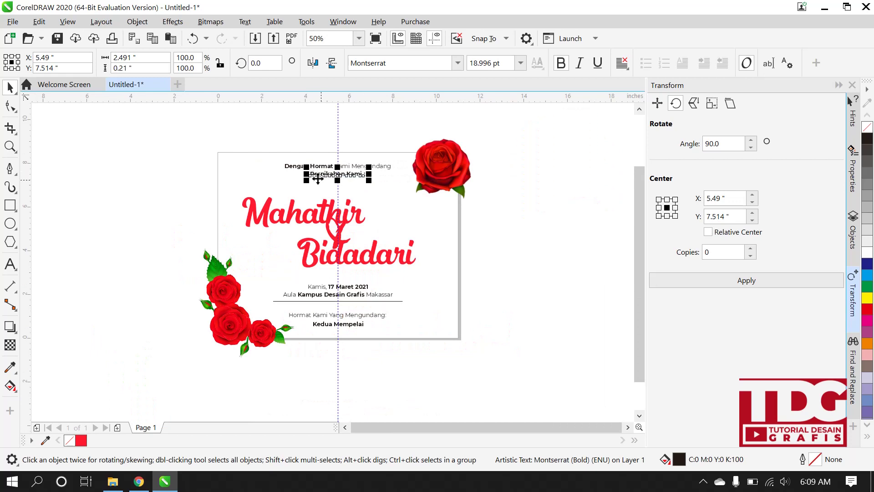
{"action": "left_click", "coordinate": [258, 166]}
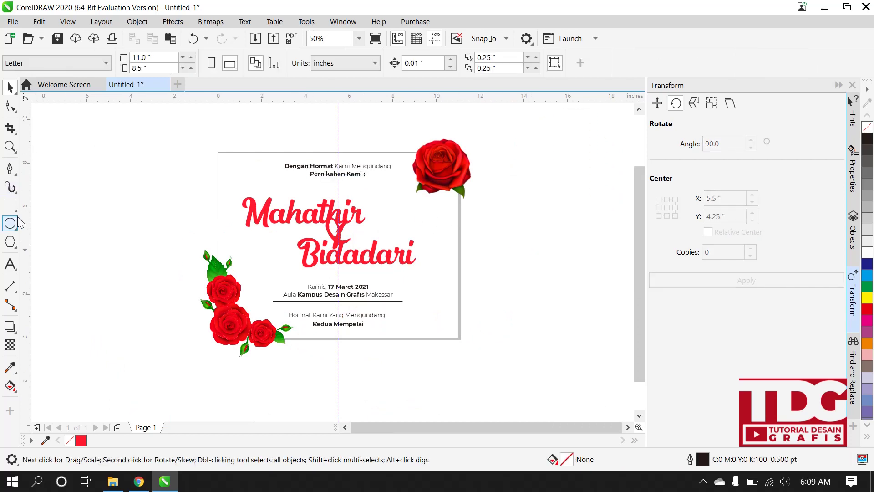
- Draw a circle about 0.18 inch wide near the card's upper-left corner, filled with 20% black and without an outline
{"action": "key", "text": "F7"}
{"action": "scroll", "coordinate": [238, 197], "scroll_direction": "up", "scroll_amount": 2}
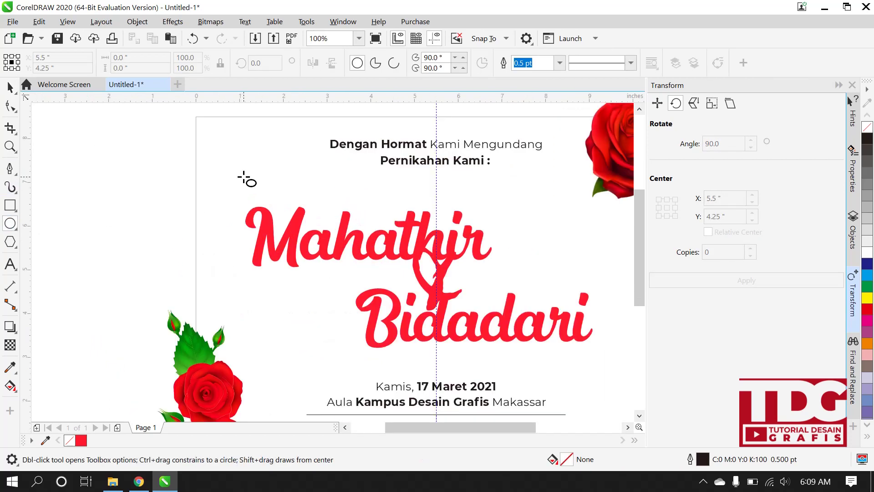
{"action": "left_click_drag", "start_coordinate": [222, 143], "coordinate": [229, 151]}
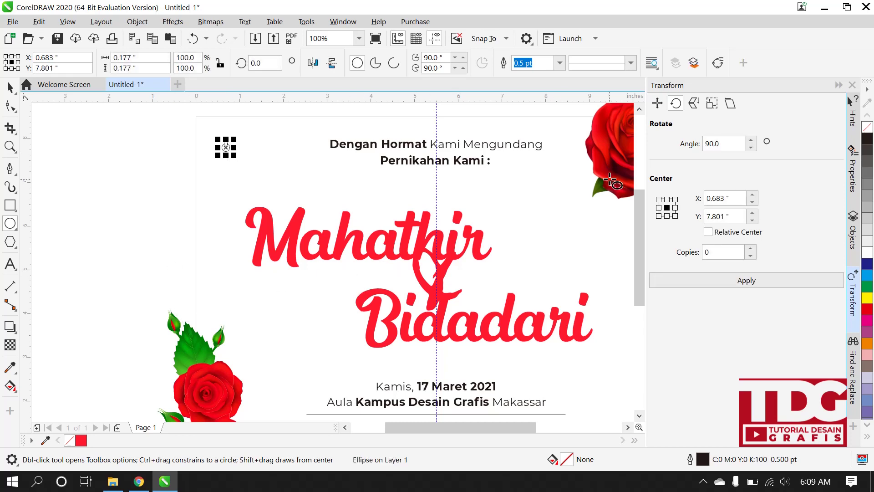
{"action": "left_click", "coordinate": [869, 231]}
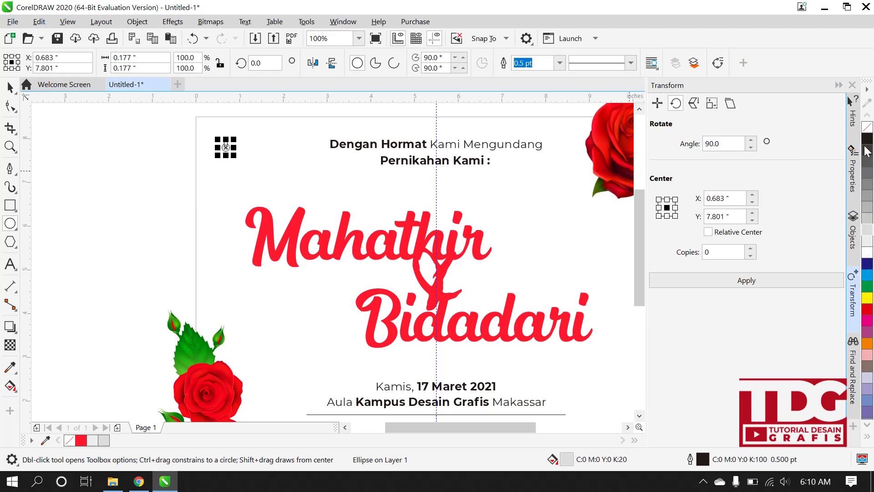
{"action": "right_click", "coordinate": [867, 128]}
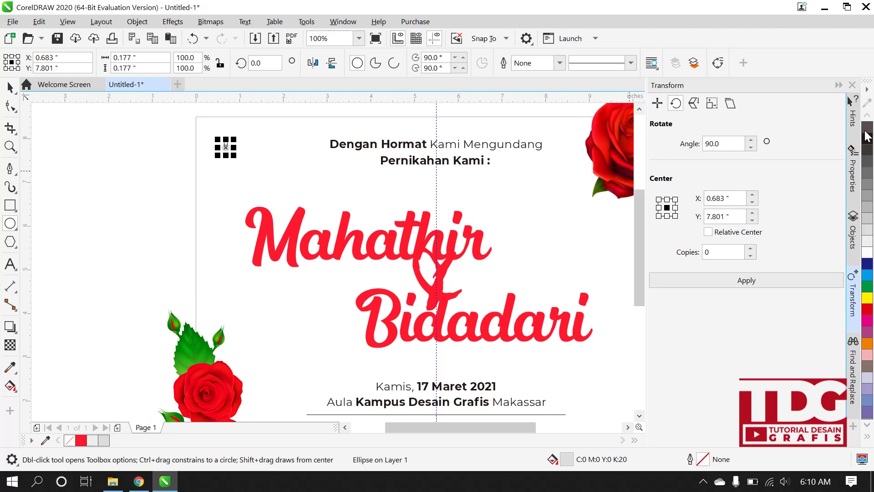
{"action": "left_click", "coordinate": [9, 86]}
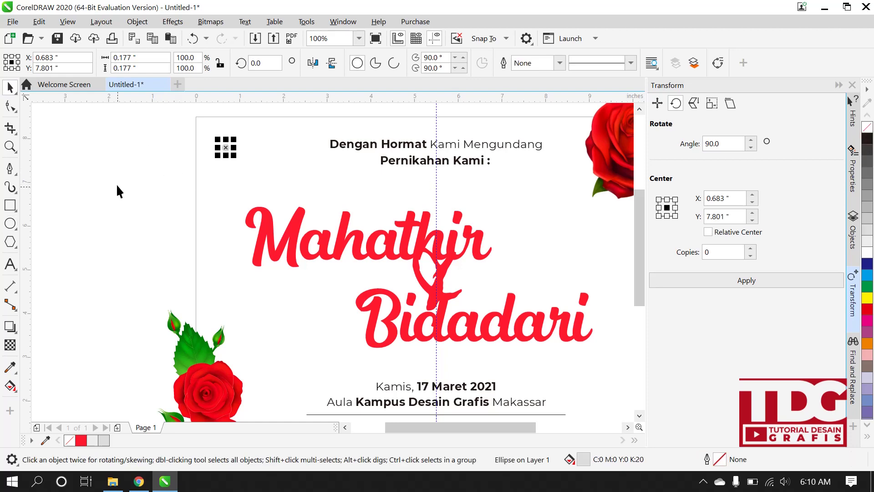
{"action": "left_click", "coordinate": [116, 184]}
- Select the two opening lines, the date, venue and closing lines and the divider, and recolour their fill dark grey
{"action": "scroll", "coordinate": [223, 130], "scroll_direction": "down", "scroll_amount": 2}
{"action": "scroll", "coordinate": [242, 130], "scroll_direction": "up", "scroll_amount": 1}
{"action": "scroll", "coordinate": [255, 159], "scroll_direction": "up", "scroll_amount": 1}
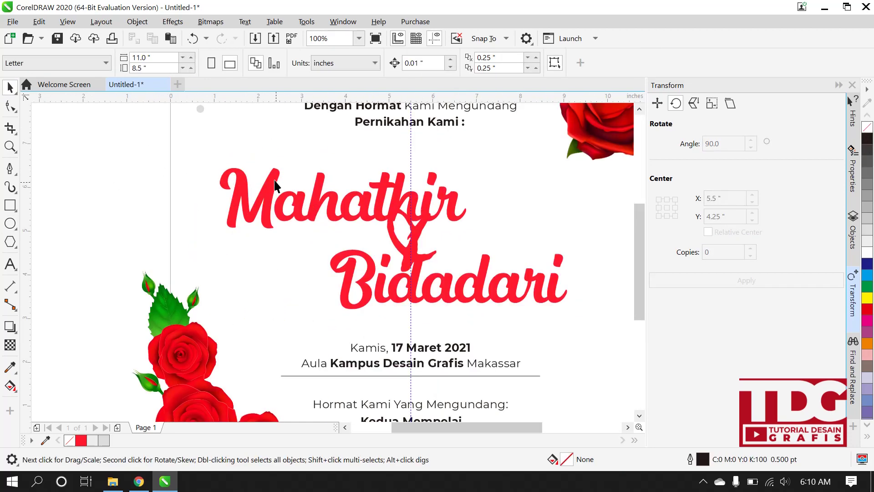
{"action": "scroll", "coordinate": [276, 183], "scroll_direction": "down", "scroll_amount": 1}
{"action": "scroll", "coordinate": [301, 152], "scroll_direction": "up", "scroll_amount": 1}
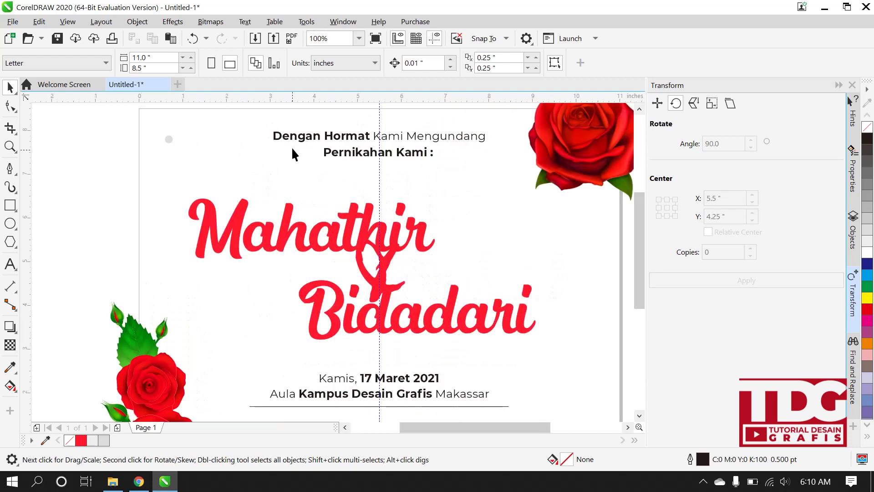
{"action": "scroll", "coordinate": [291, 146], "scroll_direction": "down", "scroll_amount": 1}
{"action": "left_click_drag", "start_coordinate": [392, 165], "coordinate": [393, 166]}
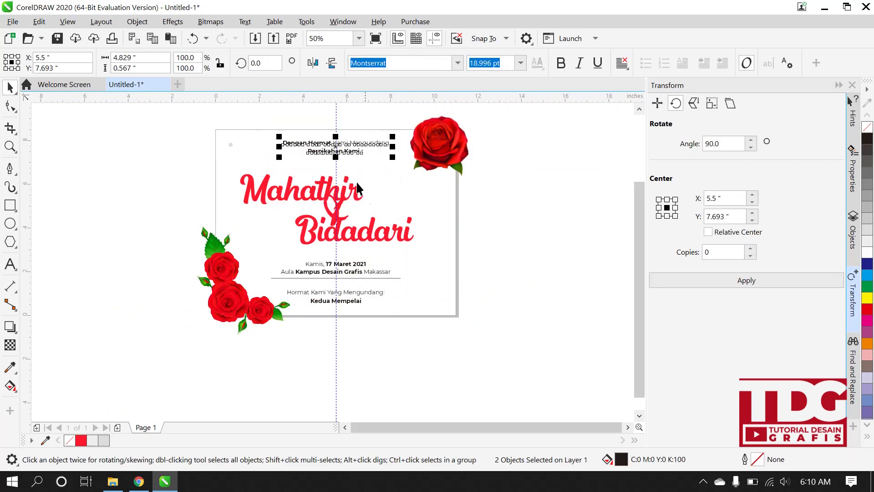
{"action": "left_click_drag", "start_coordinate": [422, 332], "coordinate": [266, 256]}
{"action": "left_click", "coordinate": [868, 154]}
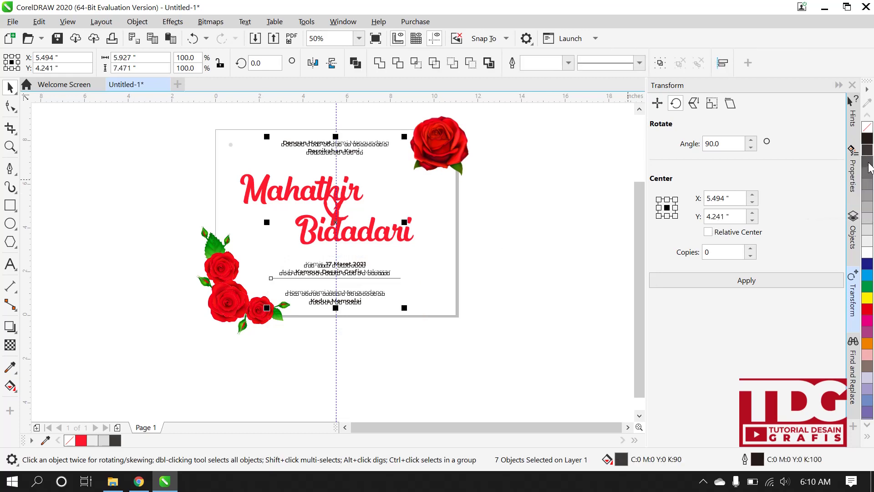
{"action": "left_click", "coordinate": [393, 193]}
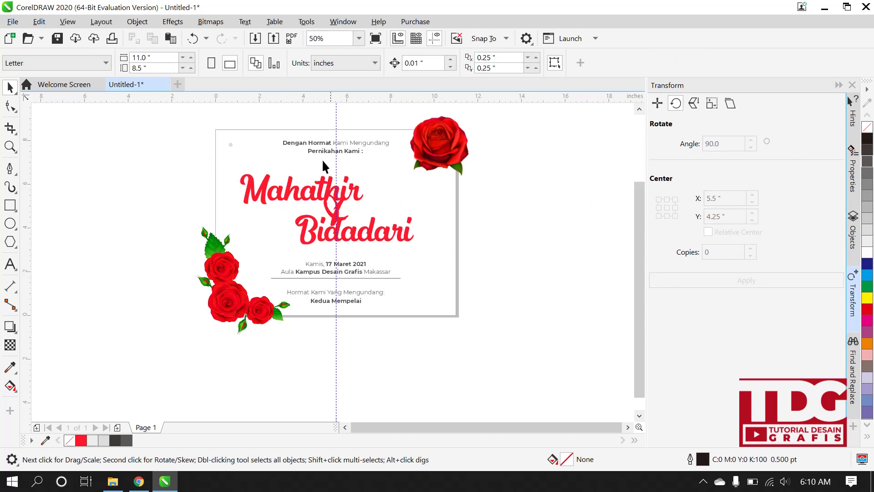
- Duplicate the grey dot, place the copy just above the first name and enlarge it slightly
{"action": "scroll", "coordinate": [323, 161], "scroll_direction": "up", "scroll_amount": 2}
{"action": "scroll", "coordinate": [356, 198], "scroll_direction": "down", "scroll_amount": 2}
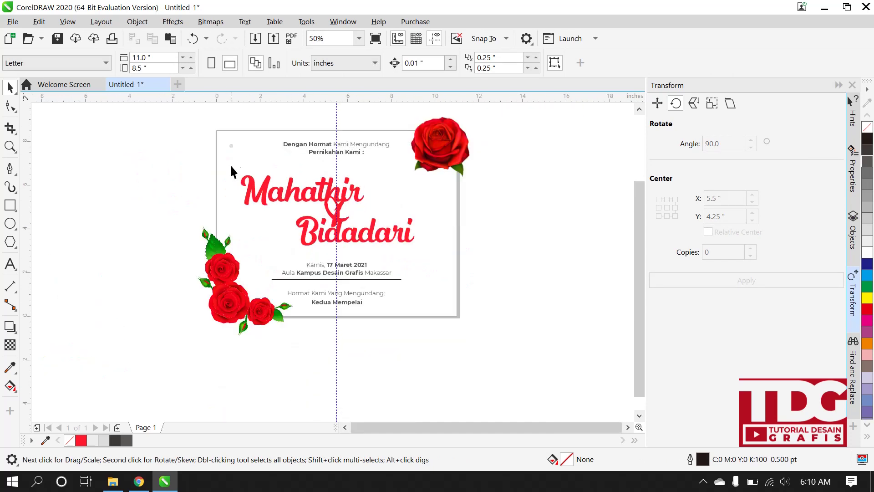
{"action": "scroll", "coordinate": [234, 159], "scroll_direction": "up", "scroll_amount": 2}
{"action": "scroll", "coordinate": [233, 157], "scroll_direction": "down", "scroll_amount": 2}
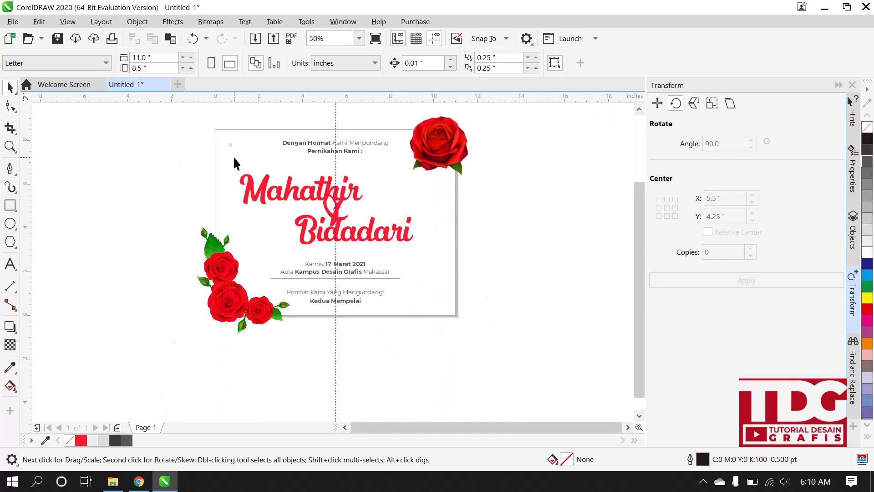
{"action": "left_click", "coordinate": [230, 144]}
{"action": "scroll", "coordinate": [230, 146], "scroll_direction": "up", "scroll_amount": 2}
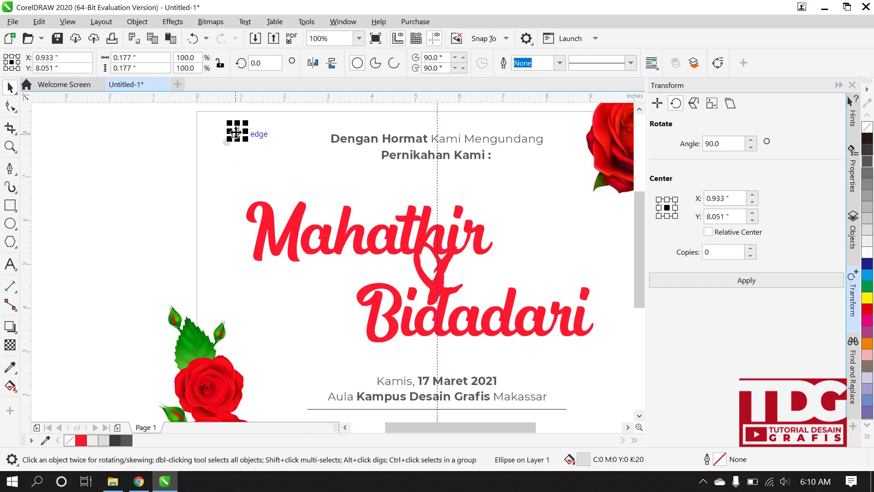
{"action": "left_click_drag", "start_coordinate": [235, 149], "coordinate": [303, 166]}
- Duplicate the original grey dot, slightly enlarged, and place the copy between the first name and the lower-left roses
{"action": "left_click", "coordinate": [223, 141]}
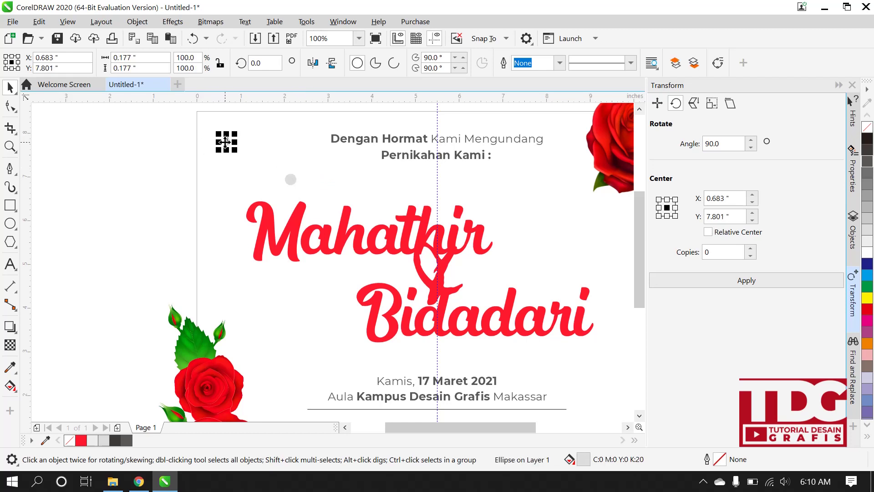
{"action": "left_click", "coordinate": [237, 131]}
{"action": "left_click_drag", "start_coordinate": [237, 131], "coordinate": [249, 263]}
- Duplicate the original dot again, place the copy just beneath the first name and scale it to 70%
{"action": "left_click", "coordinate": [225, 142]}
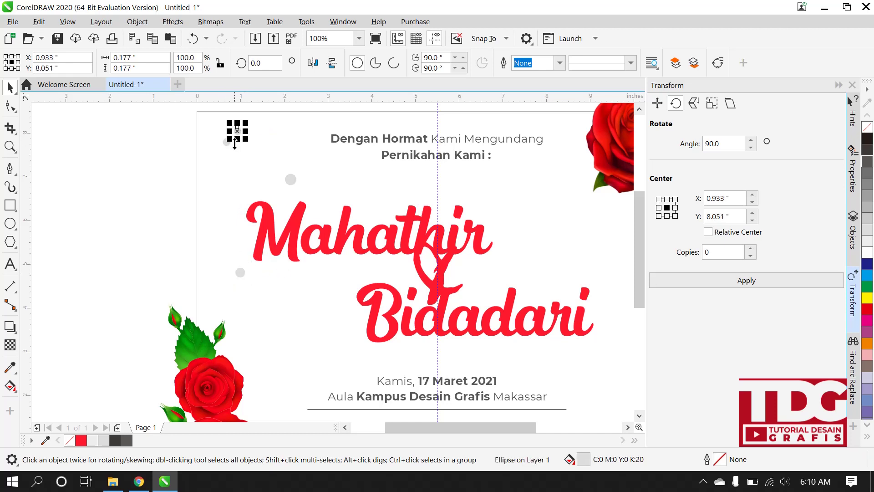
{"action": "left_click_drag", "start_coordinate": [226, 146], "coordinate": [338, 259]}
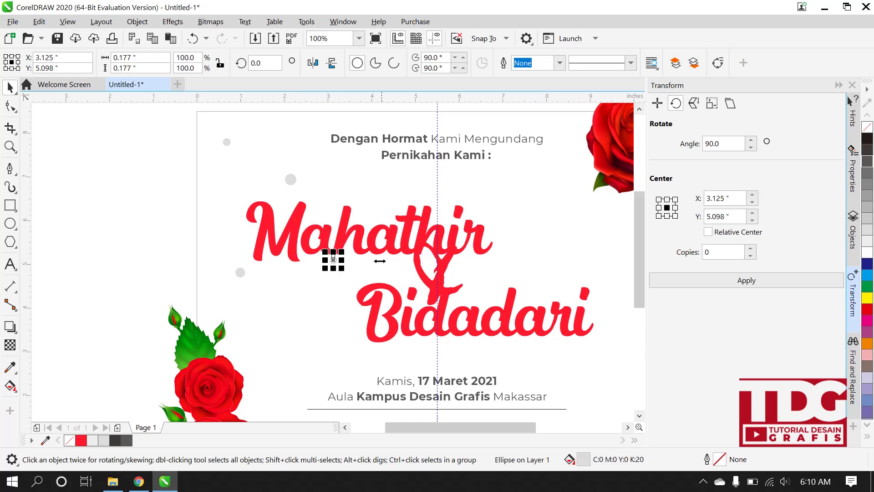
{"action": "scroll", "coordinate": [340, 259], "scroll_direction": "up", "scroll_amount": 5}
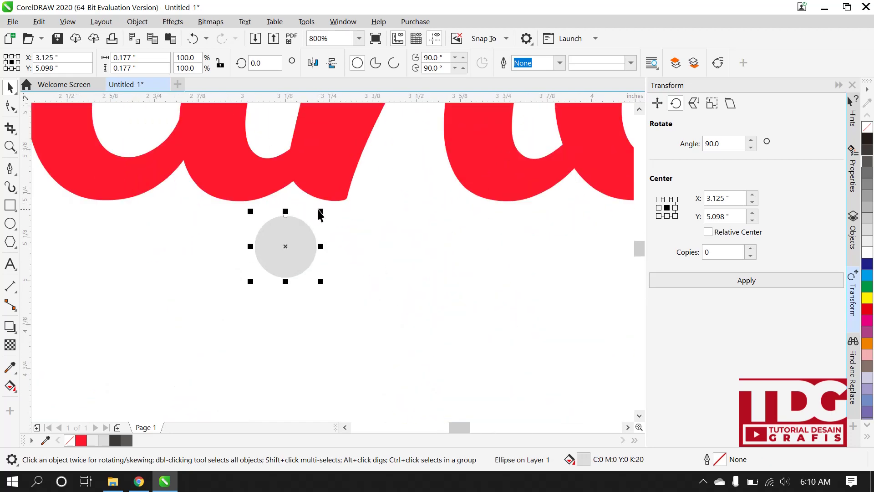
{"action": "mouse_move", "coordinate": [320, 212]}
{"action": "left_mouse_down"}
{"action": "mouse_move", "coordinate": [306, 226]}
{"action": "mouse_move", "coordinate": [311, 221]}
{"action": "left_mouse_up"}
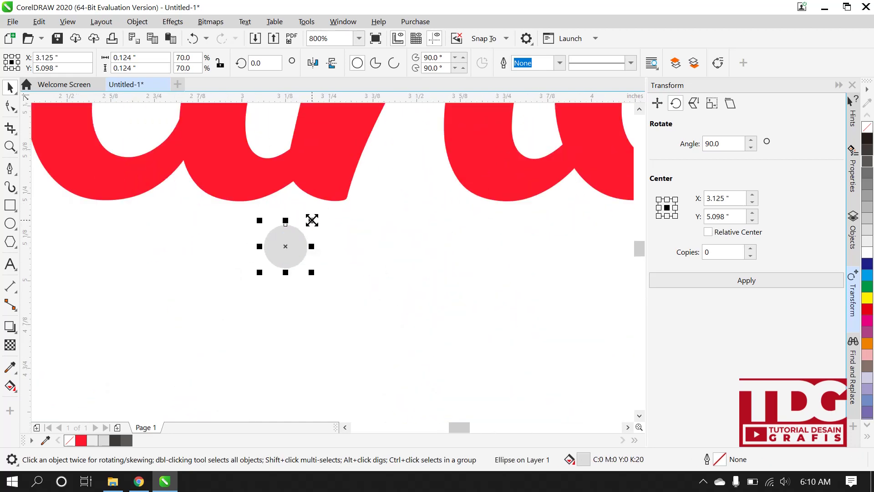
- Select the four grey dots and place copies of the set over the names and beside them, the last centred at about 8.93, 4.99 inches
{"action": "scroll", "coordinate": [312, 207], "scroll_direction": "down", "scroll_amount": 6}
{"action": "left_click_drag", "start_coordinate": [211, 134], "coordinate": [318, 223]}
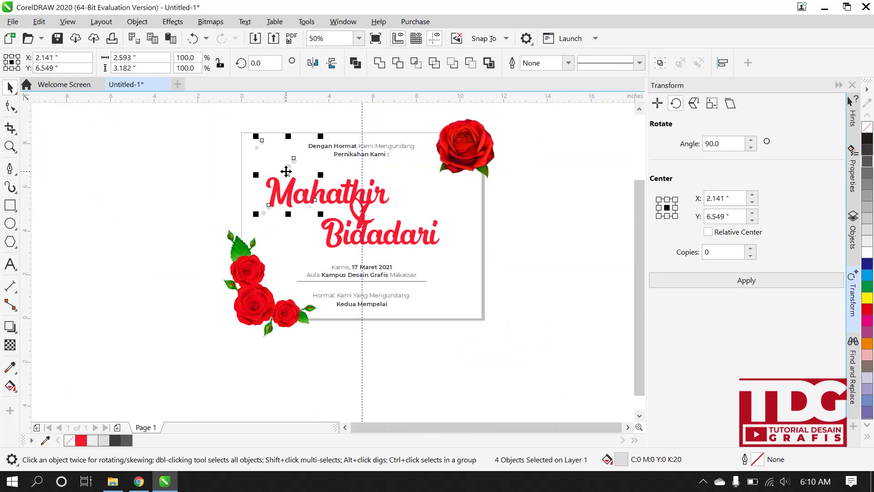
{"action": "left_click_drag", "start_coordinate": [289, 173], "coordinate": [382, 213]}
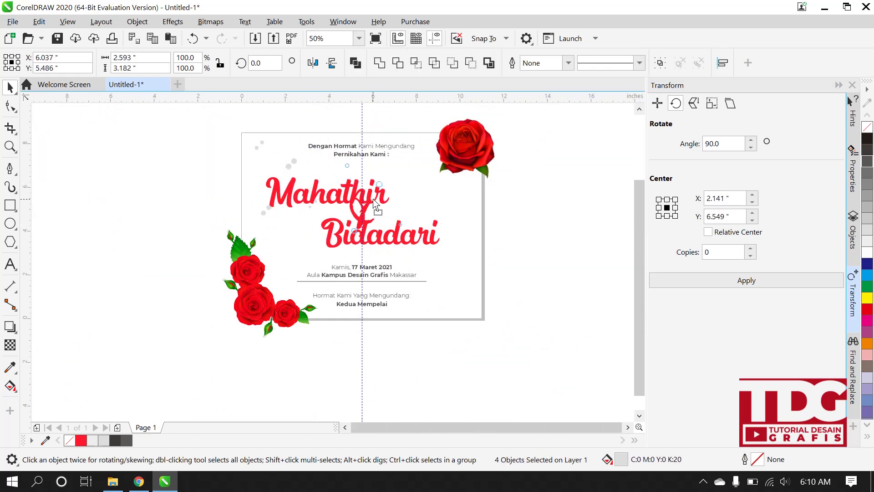
{"action": "key", "text": "ctrl+r"}
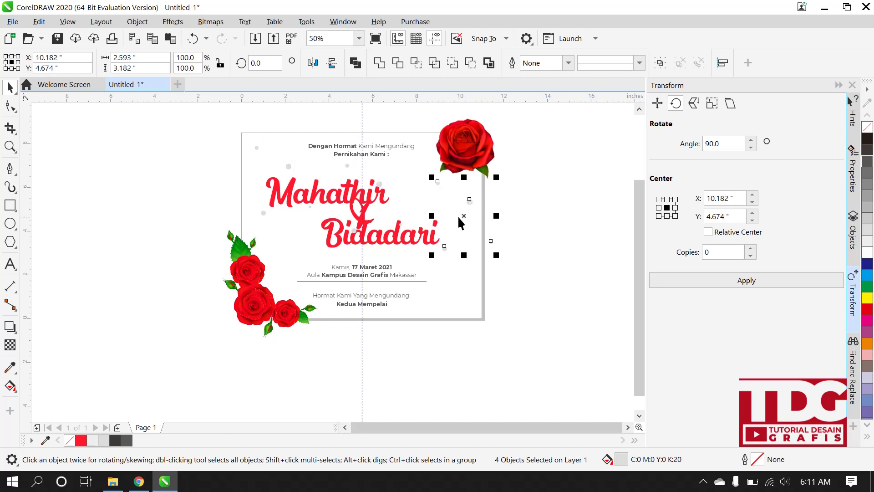
{"action": "left_click_drag", "start_coordinate": [459, 220], "coordinate": [440, 217]}
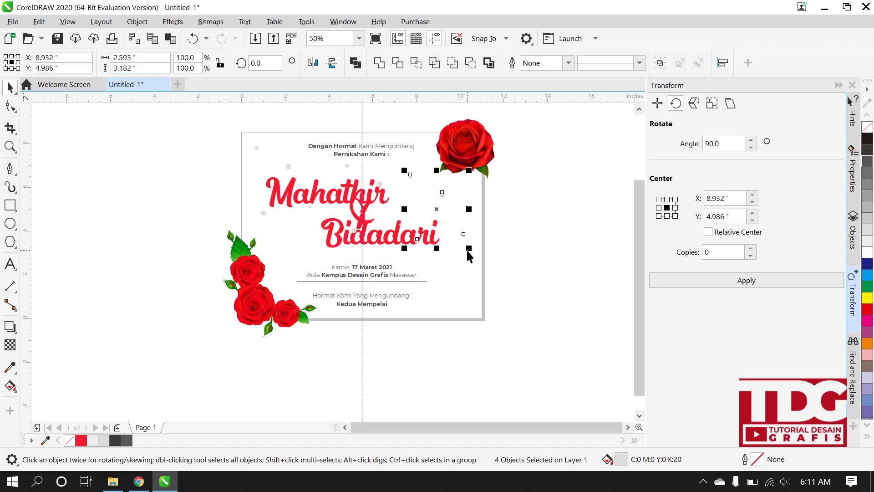
- Place two more copies of the four-dot set, one over the invitation's lower middle and one over its lower-right area
{"action": "key", "text": "ctrl+r"}
{"action": "left_click_drag", "start_coordinate": [499, 220], "coordinate": [305, 264]}
{"action": "key", "text": "ctrl+r"}
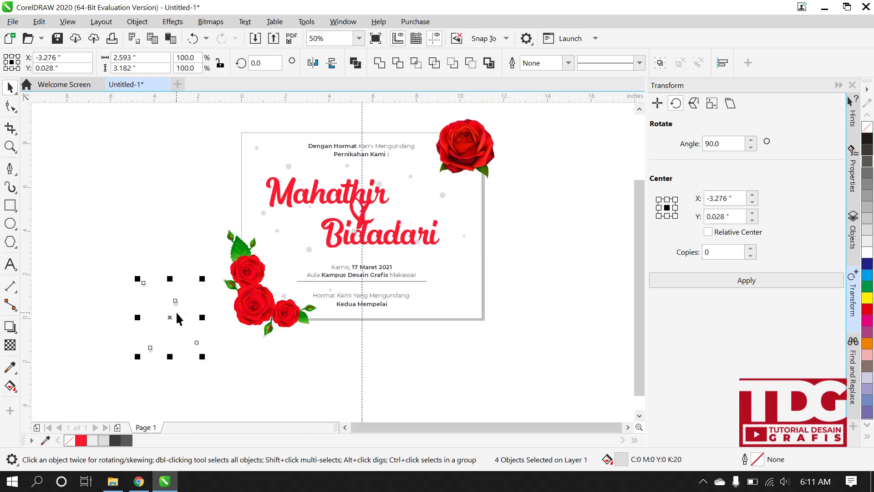
{"action": "left_click_drag", "start_coordinate": [172, 318], "coordinate": [434, 276]}
{"action": "left_click", "coordinate": [578, 281]}
{"action": "scroll", "coordinate": [370, 247], "scroll_direction": "right", "scroll_amount": 1}
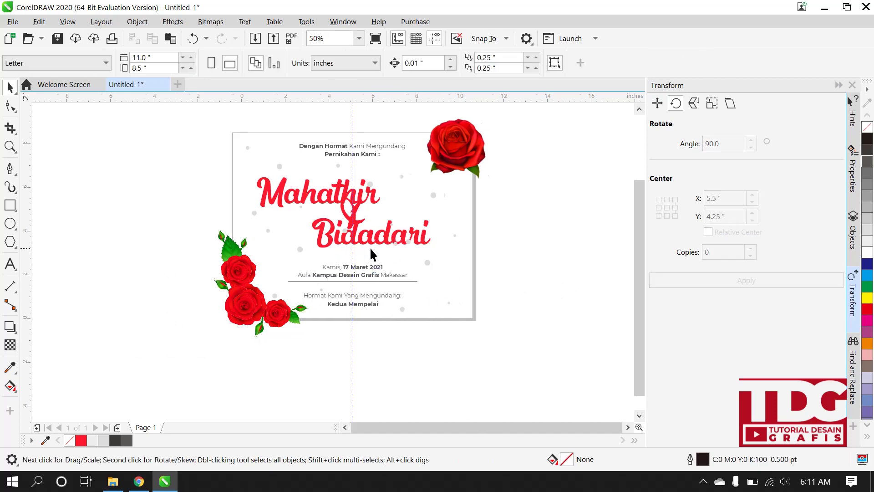
{"action": "scroll", "coordinate": [386, 238], "scroll_direction": "down", "scroll_amount": 1}
{"action": "scroll", "coordinate": [392, 236], "scroll_direction": "up", "scroll_amount": 2}
{"action": "scroll", "coordinate": [402, 235], "scroll_direction": "down", "scroll_amount": 1}
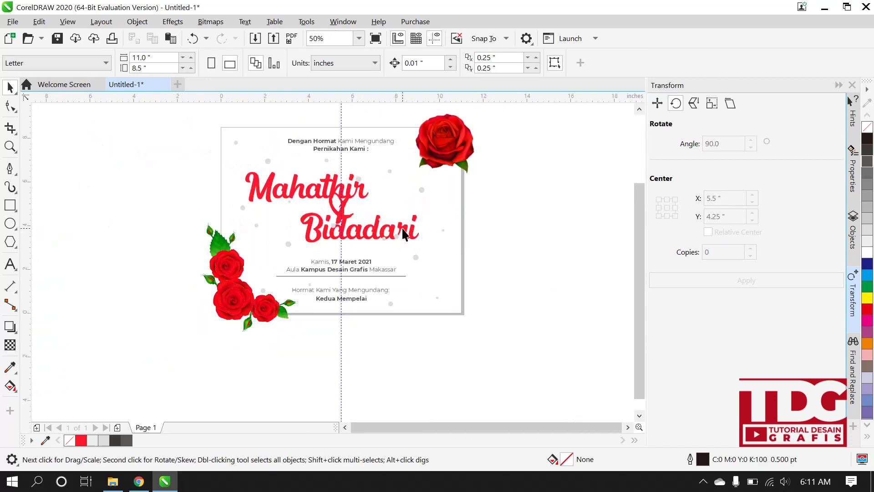
- Select both lettered names and the ampersand and bring them to the front of the layer
{"action": "left_click", "coordinate": [322, 199]}
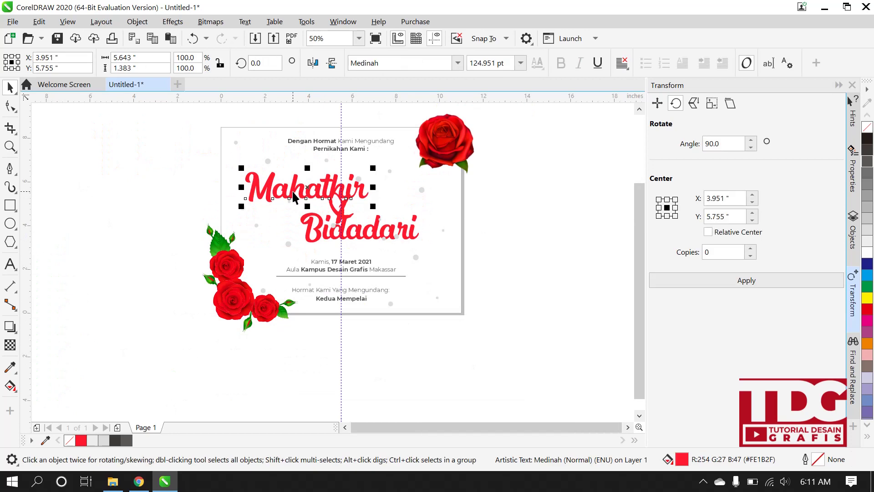
{"action": "left_click", "coordinate": [342, 214], "text": "shift"}
{"action": "left_click", "coordinate": [356, 235], "text": "shift"}
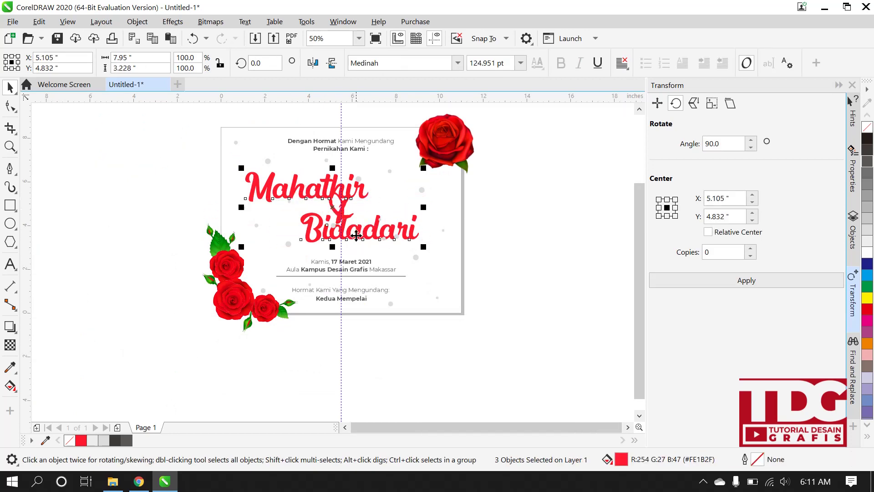
{"action": "right_click", "coordinate": [356, 235]}
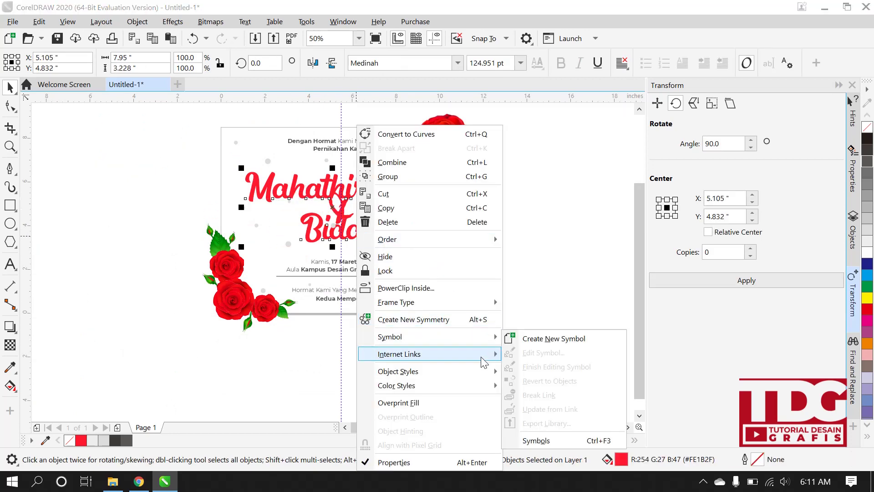
{"action": "mouse_move", "coordinate": [477, 239]}
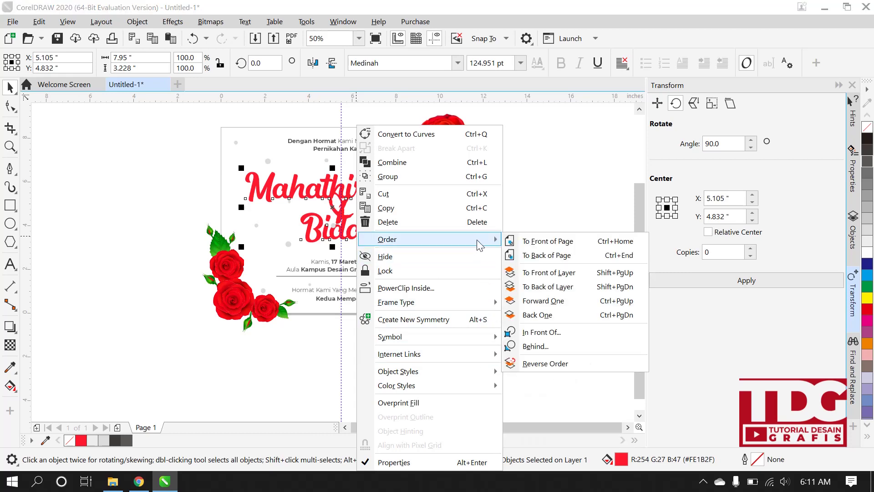
{"action": "left_click", "coordinate": [556, 271]}
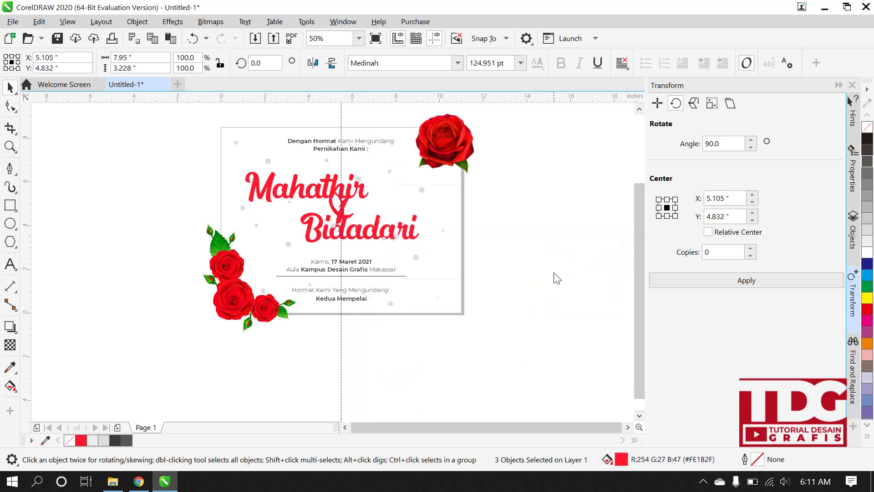
{"action": "left_click", "coordinate": [537, 228]}
- Give the first name's lettering a 30% Black outline
{"action": "scroll", "coordinate": [410, 207], "scroll_direction": "down", "scroll_amount": 1}
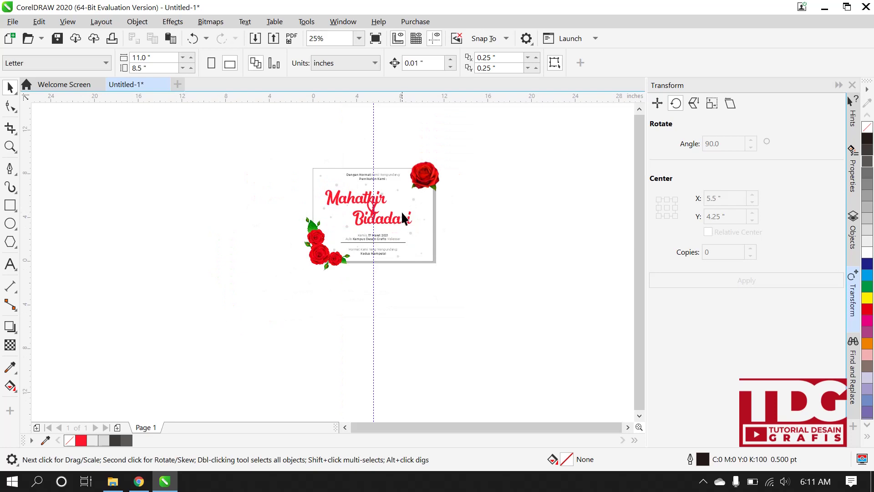
{"action": "scroll", "coordinate": [400, 211], "scroll_direction": "up", "scroll_amount": 2}
{"action": "scroll", "coordinate": [403, 207], "scroll_direction": "down", "scroll_amount": 1}
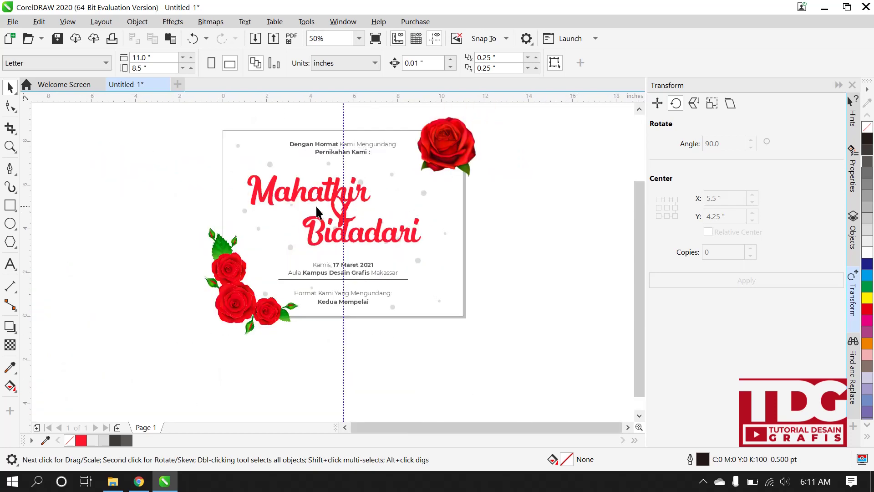
{"action": "scroll", "coordinate": [314, 195], "scroll_direction": "up", "scroll_amount": 1}
{"action": "scroll", "coordinate": [318, 203], "scroll_direction": "down", "scroll_amount": 1}
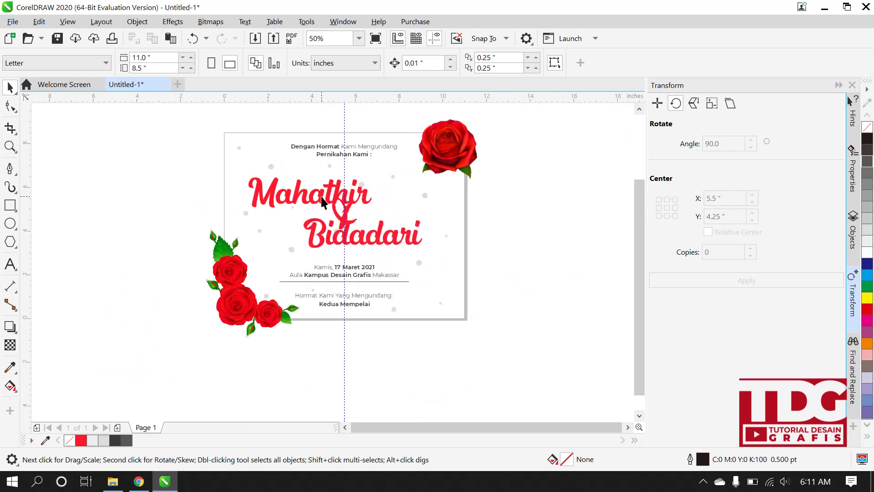
{"action": "left_click", "coordinate": [321, 200]}
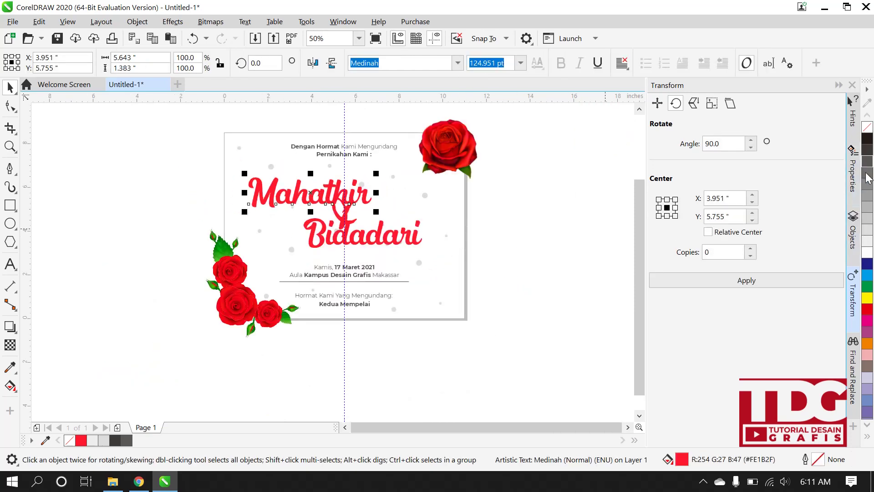
{"action": "right_click", "coordinate": [867, 217]}
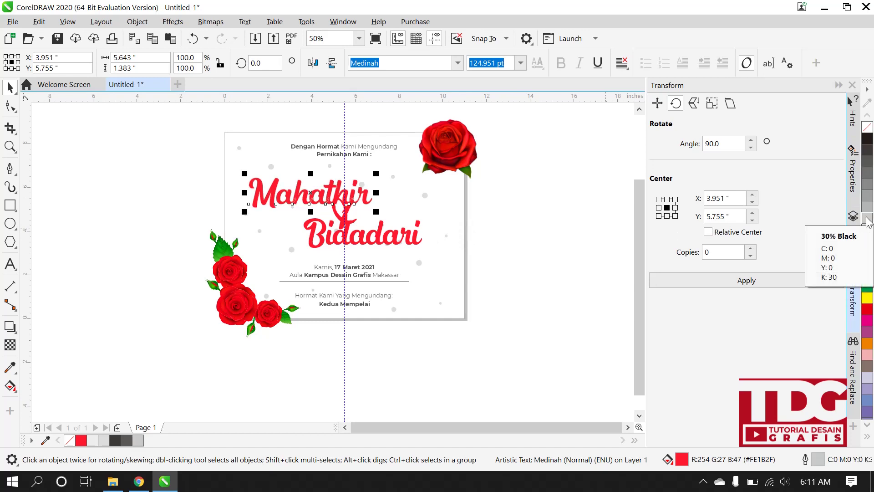
- Set the first name's outline width to 8.0 pt, placed behind the fill and scaled with the object
{"action": "double_click", "coordinate": [818, 460]}
{"action": "left_click_drag", "start_coordinate": [496, 142], "coordinate": [677, 105]}
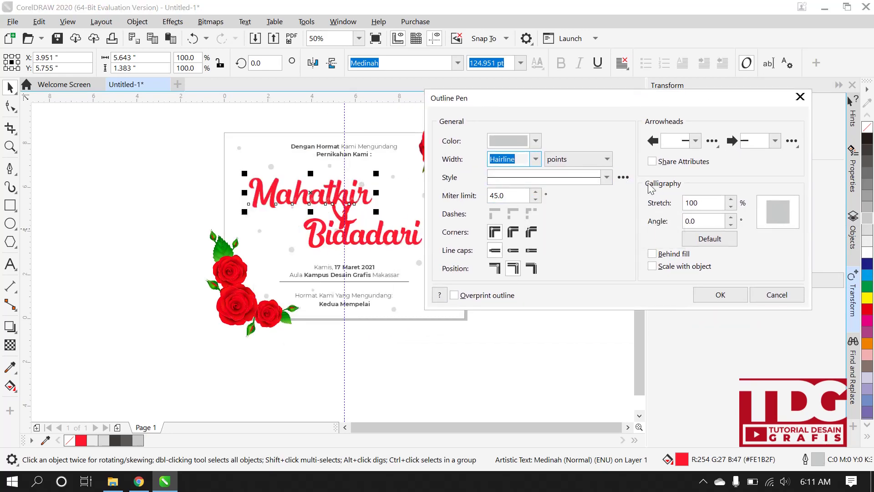
{"action": "left_click", "coordinate": [535, 159]}
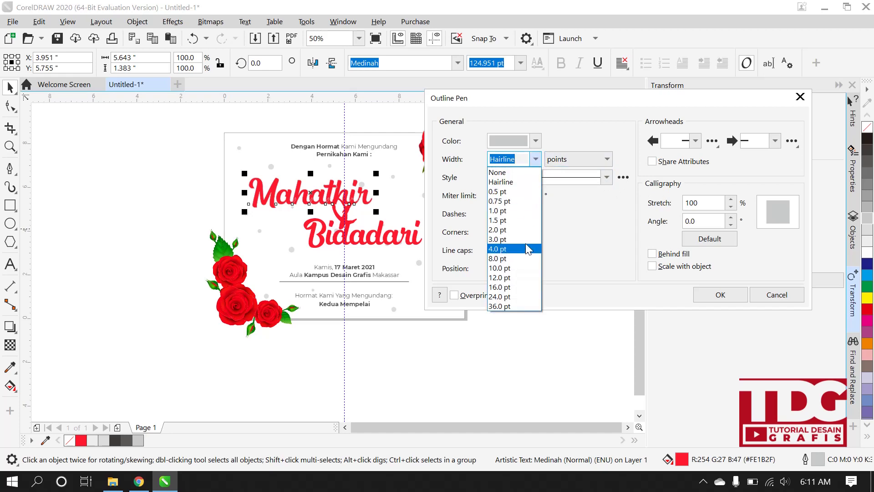
{"action": "left_click", "coordinate": [525, 257]}
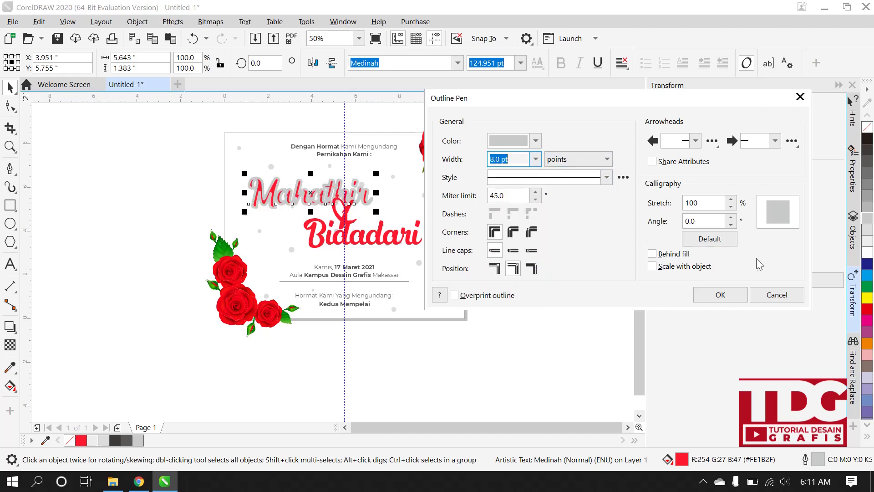
{"action": "left_click", "coordinate": [652, 254]}
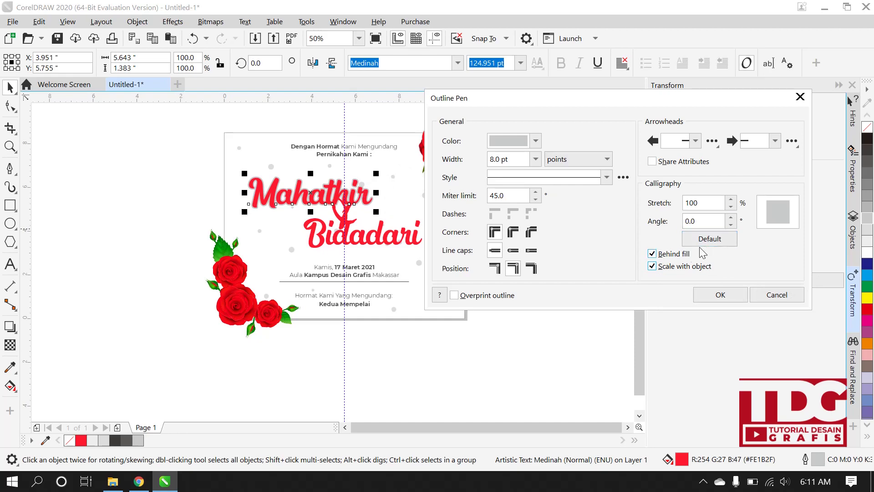
{"action": "left_click", "coordinate": [720, 294]}
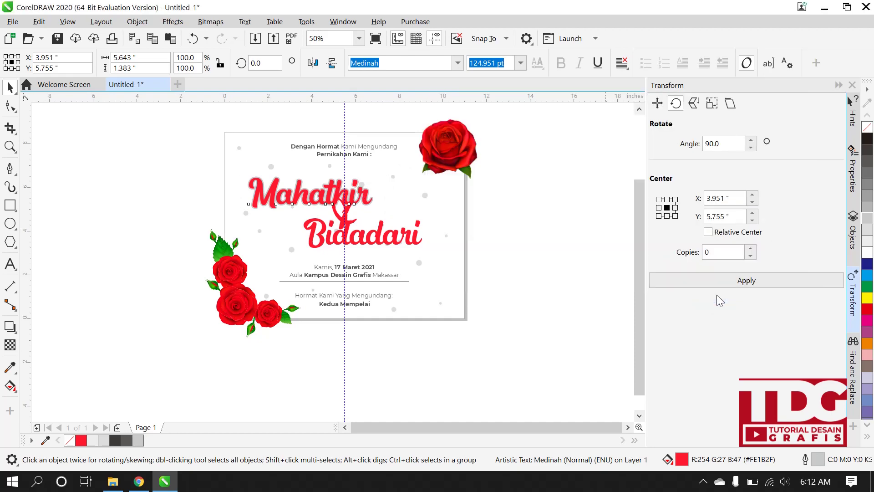
- Try lighter outline colours on the first name, including white, and settle on 10% Black
{"action": "key", "text": "shift+F2"}
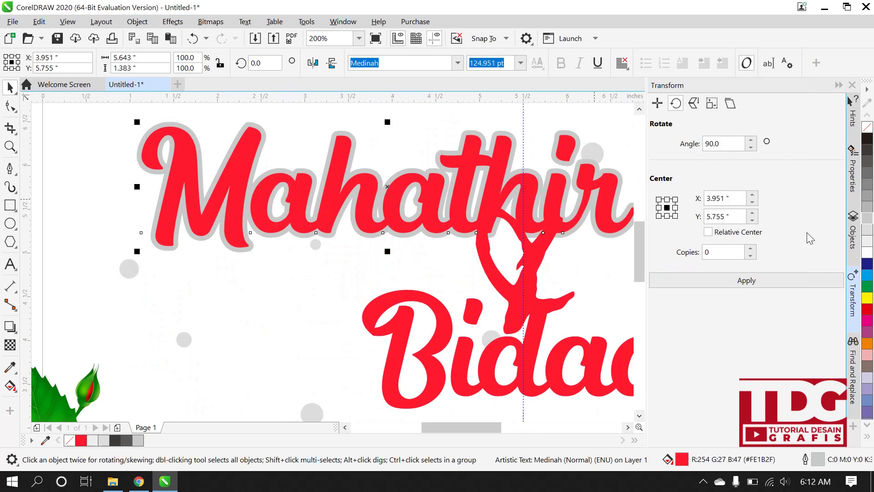
{"action": "right_click", "coordinate": [867, 230]}
{"action": "right_click", "coordinate": [868, 244]}
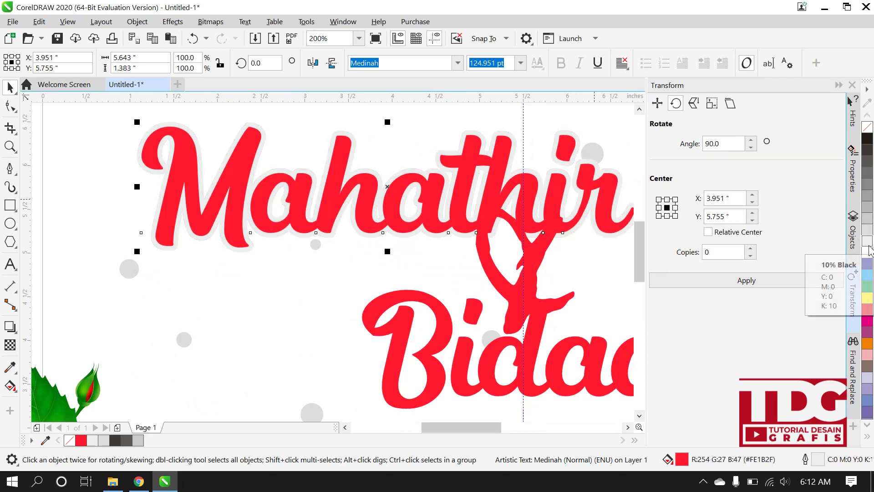
{"action": "right_click", "coordinate": [868, 253]}
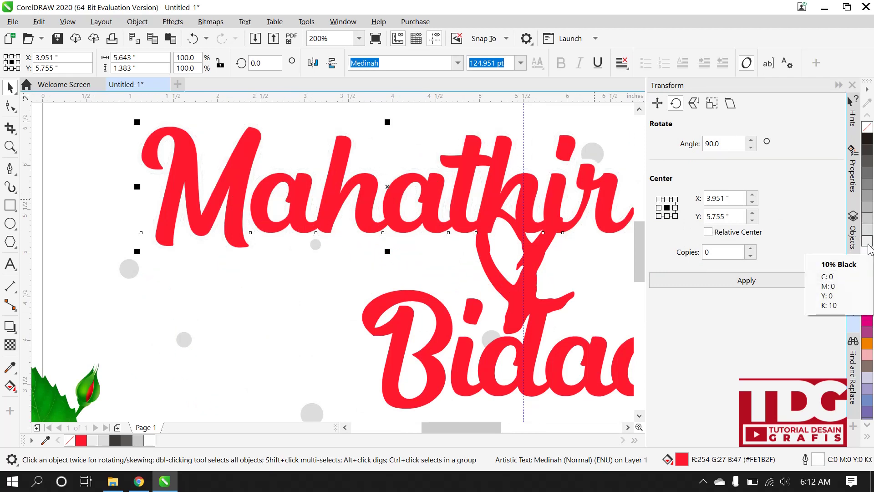
{"action": "right_click", "coordinate": [868, 241]}
{"action": "scroll", "coordinate": [446, 195], "scroll_direction": "down", "scroll_amount": 2}
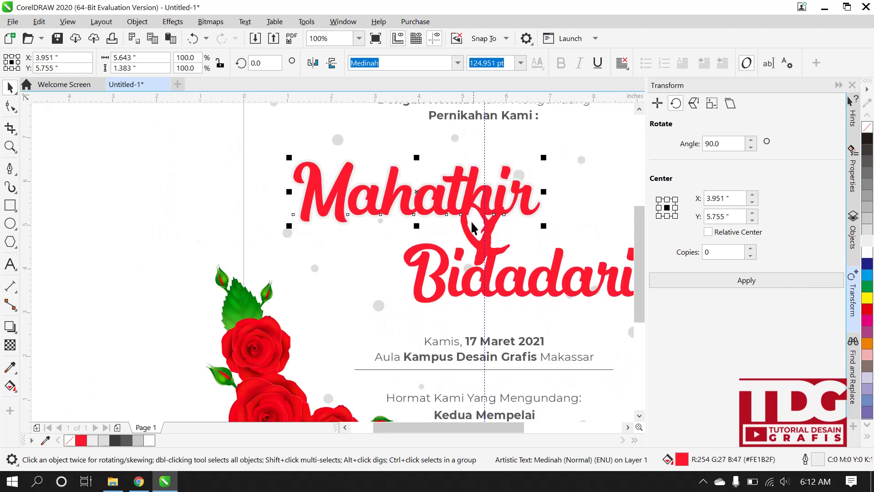
- Give the ampersand a 10% Black outline of 8.0 pt, placed behind the fill and scaled with the object
{"action": "left_click", "coordinate": [491, 237]}
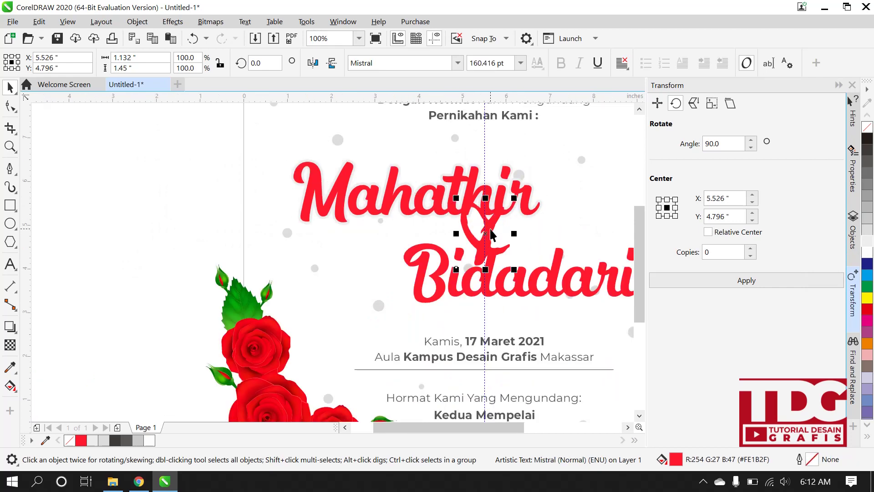
{"action": "right_click", "coordinate": [866, 242]}
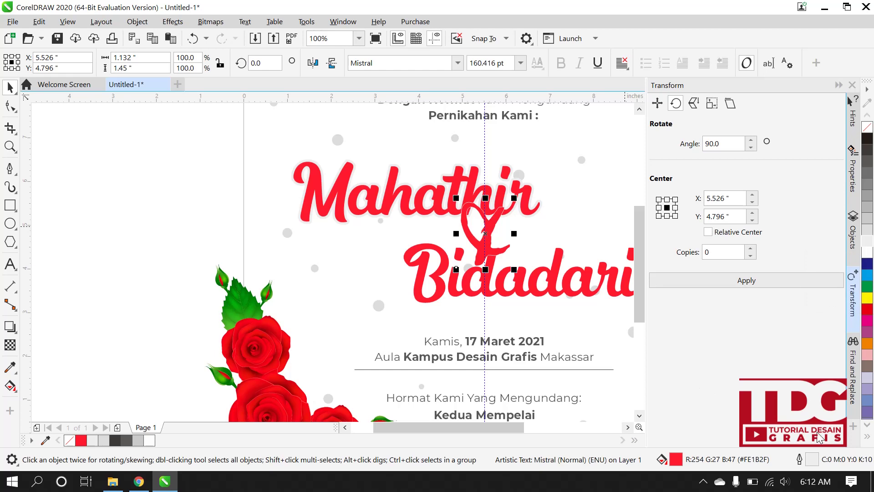
{"action": "double_click", "coordinate": [813, 461]}
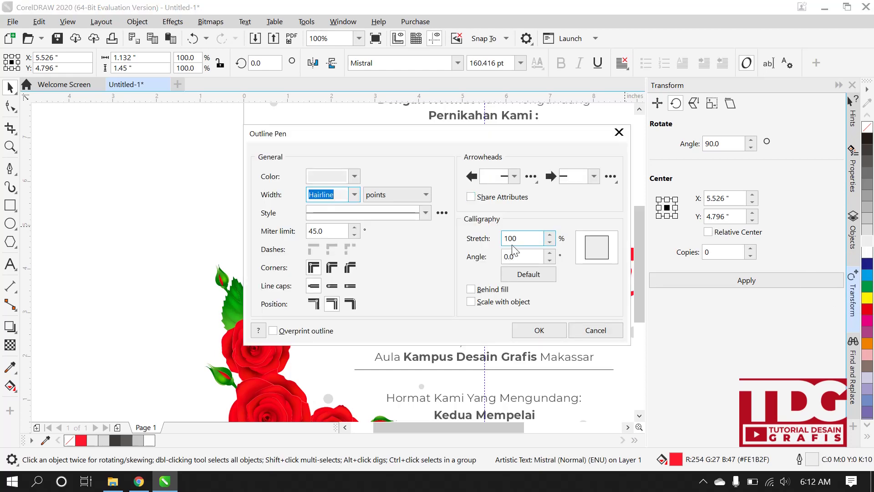
{"action": "left_click", "coordinate": [476, 291]}
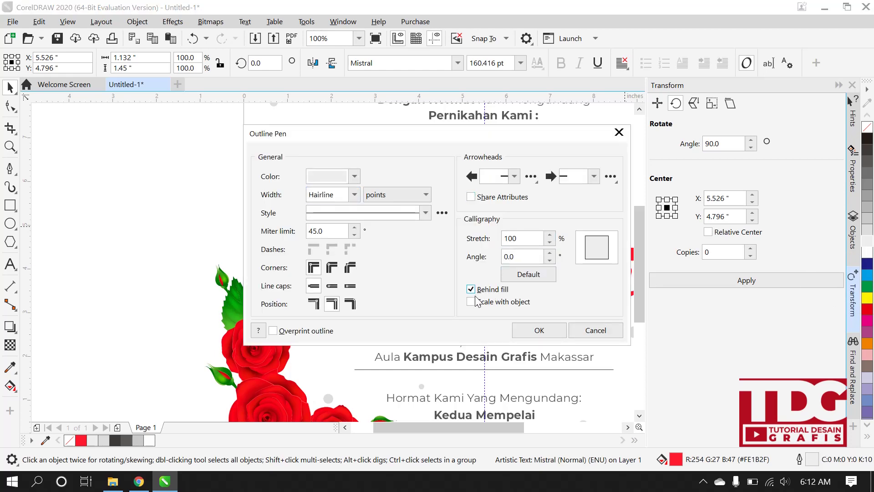
{"action": "left_click", "coordinate": [471, 302]}
{"action": "left_click", "coordinate": [354, 196]}
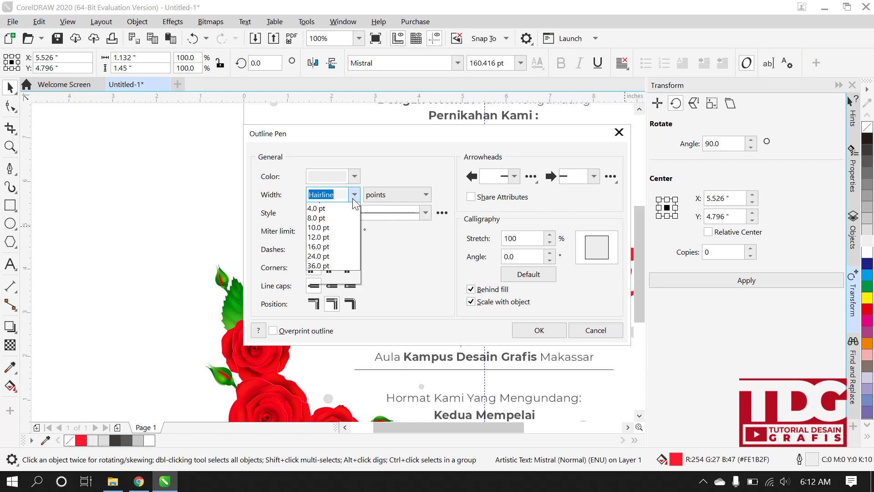
{"action": "left_click", "coordinate": [346, 295]}
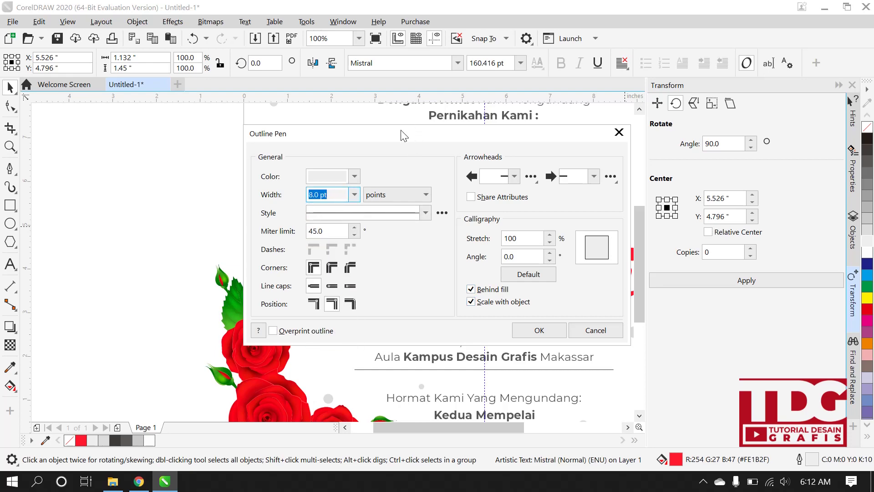
{"action": "left_click_drag", "start_coordinate": [404, 135], "coordinate": [151, 117]}
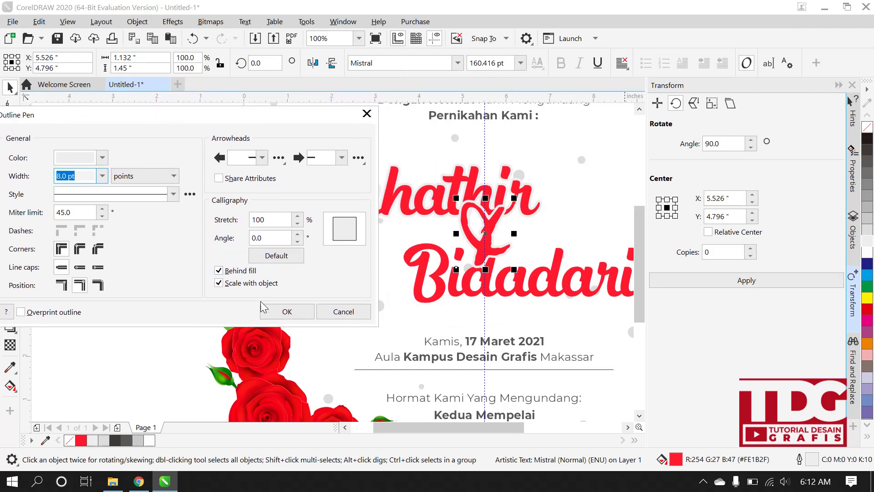
{"action": "left_click", "coordinate": [273, 311]}
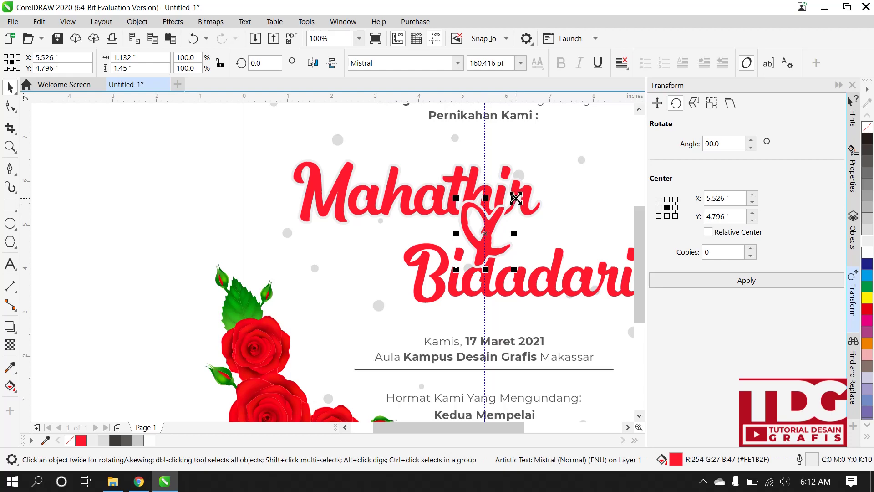
- Shrink the ampersand about its centre to about 0.68 by 0.87 inches
{"action": "left_click_drag", "start_coordinate": [516, 198], "coordinate": [505, 210]}
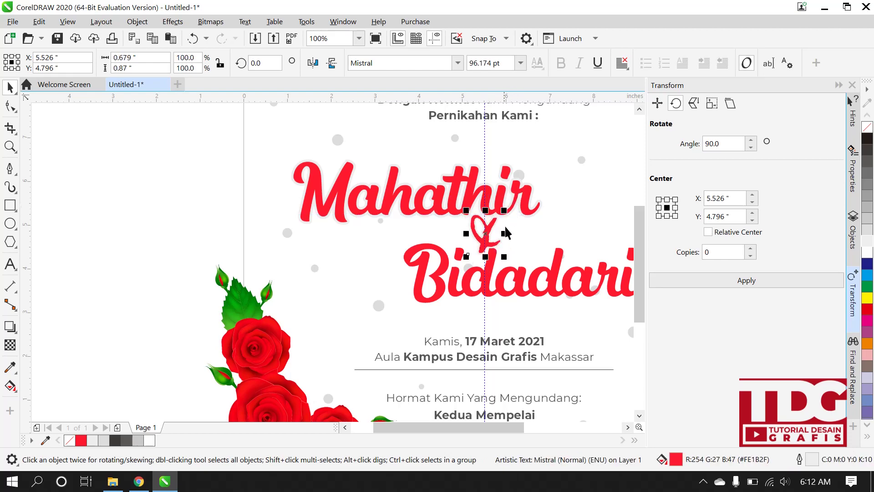
{"action": "scroll", "coordinate": [505, 230], "scroll_direction": "up", "scroll_amount": 3}
{"action": "scroll", "coordinate": [492, 226], "scroll_direction": "down", "scroll_amount": 2}
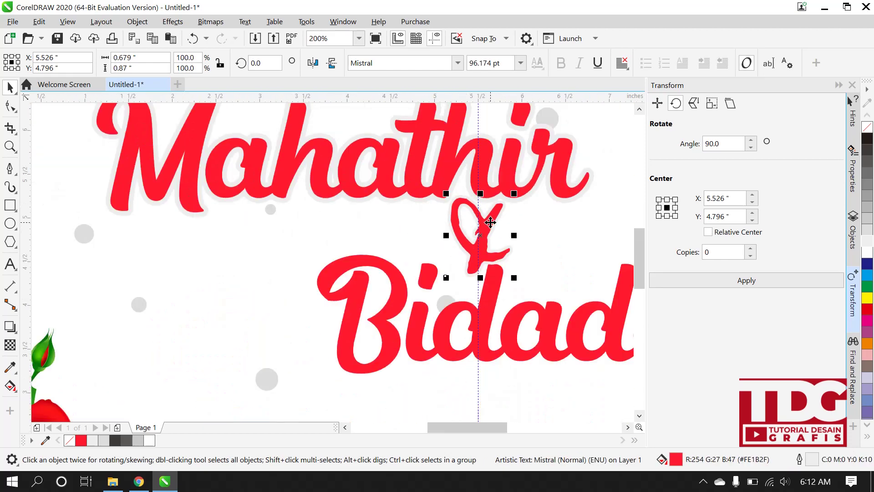
- Give the second name a 10% Black outline of 8.0 pt, placed behind the fill and scaled with the object
{"action": "left_click", "coordinate": [460, 313]}
{"action": "left_click", "coordinate": [494, 301]}
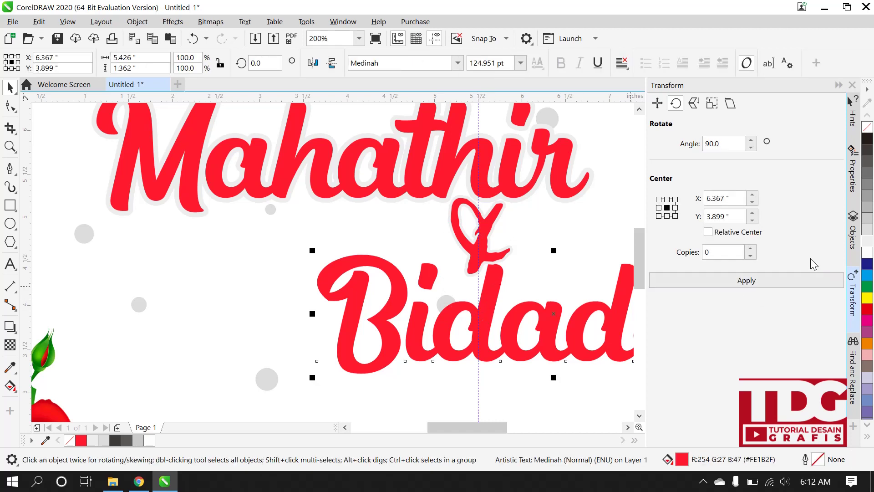
{"action": "right_click", "coordinate": [868, 251]}
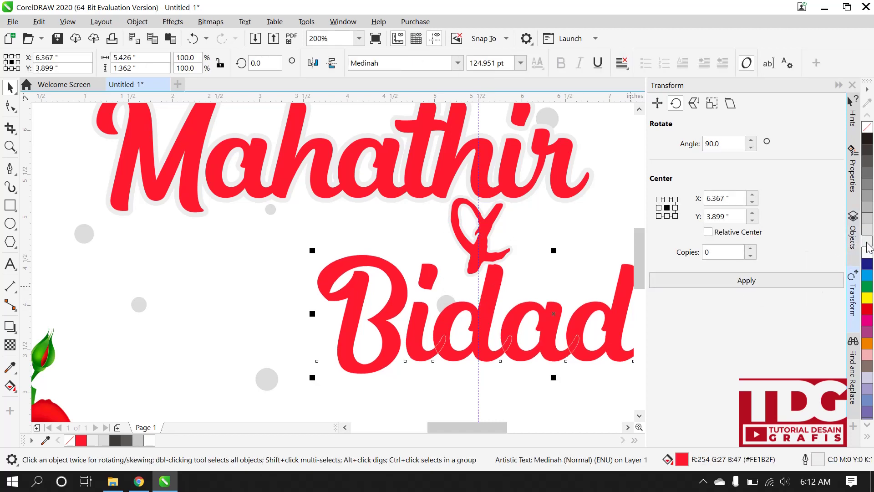
{"action": "double_click", "coordinate": [820, 460]}
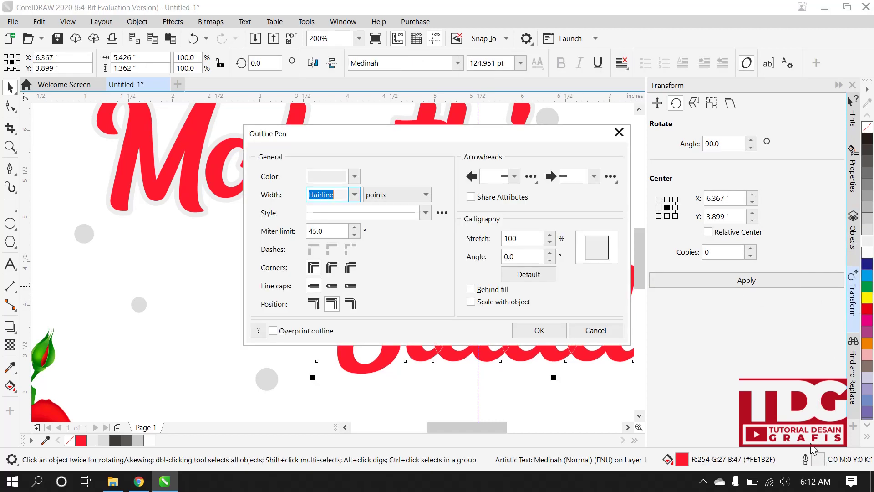
{"action": "left_click", "coordinate": [471, 289]}
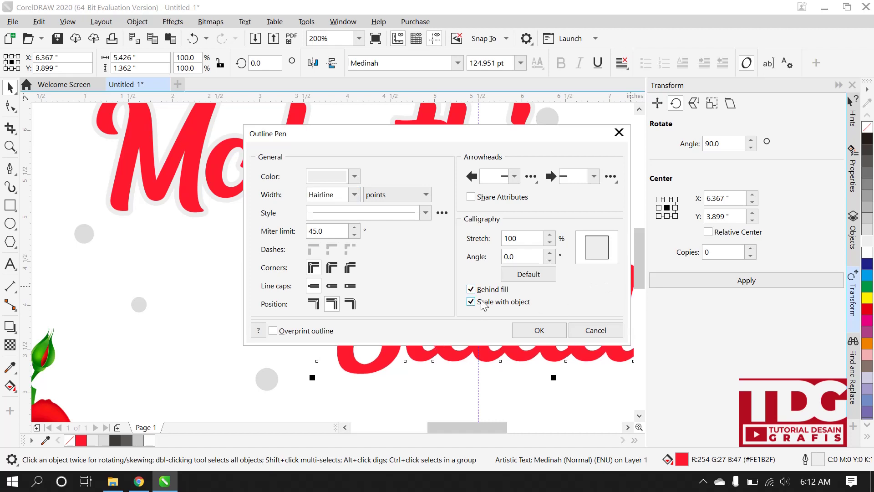
{"action": "left_click", "coordinate": [354, 194]}
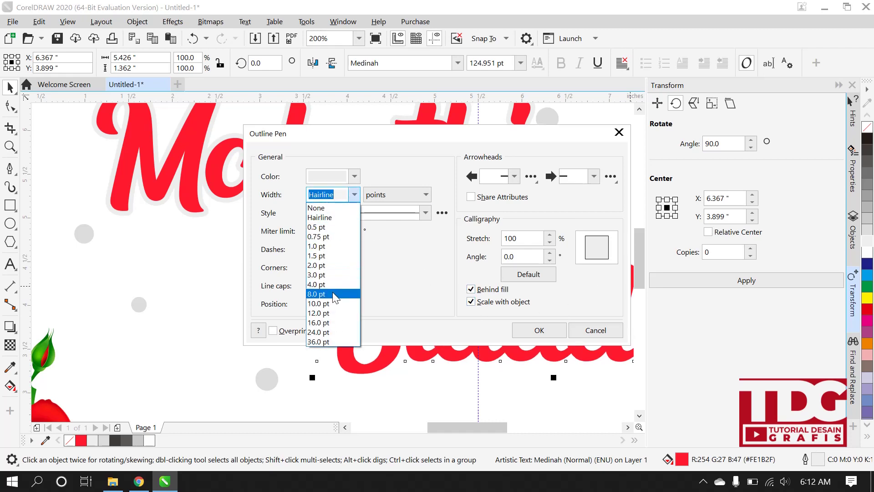
{"action": "left_click", "coordinate": [336, 293]}
{"action": "left_click", "coordinate": [538, 330]}
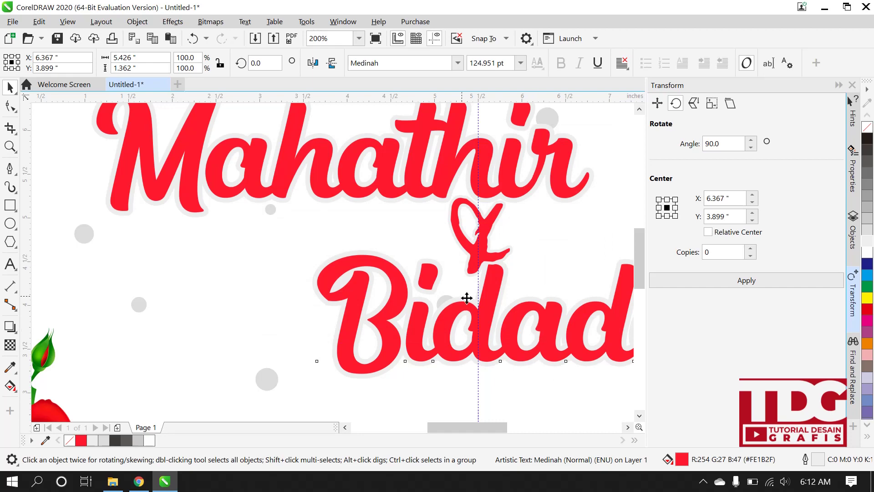
{"action": "scroll", "coordinate": [422, 280], "scroll_direction": "down", "scroll_amount": 2}
{"action": "scroll", "coordinate": [422, 279], "scroll_direction": "down", "scroll_amount": 1}
{"action": "left_click", "coordinate": [611, 295]}
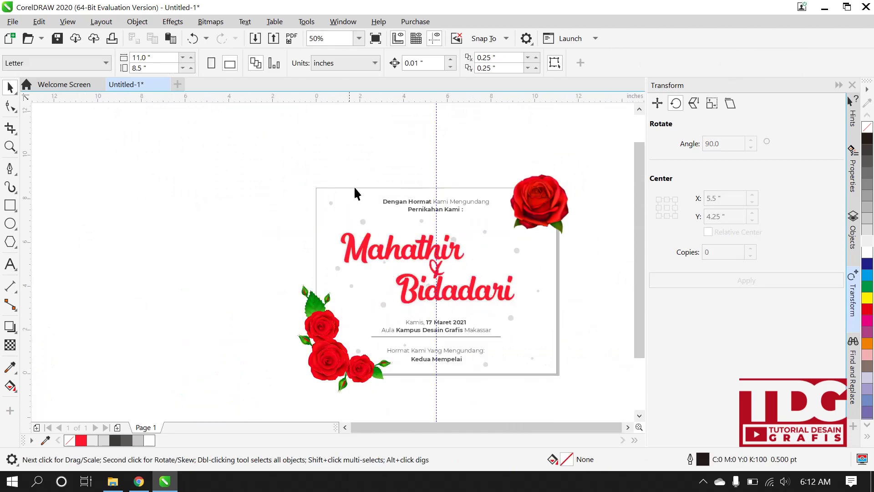
- Remove the vertical guideline running through the centre of the invitation
{"action": "scroll", "coordinate": [384, 170], "scroll_direction": "down", "scroll_amount": 1}
{"action": "left_click_drag", "start_coordinate": [390, 160], "coordinate": [26, 199]}
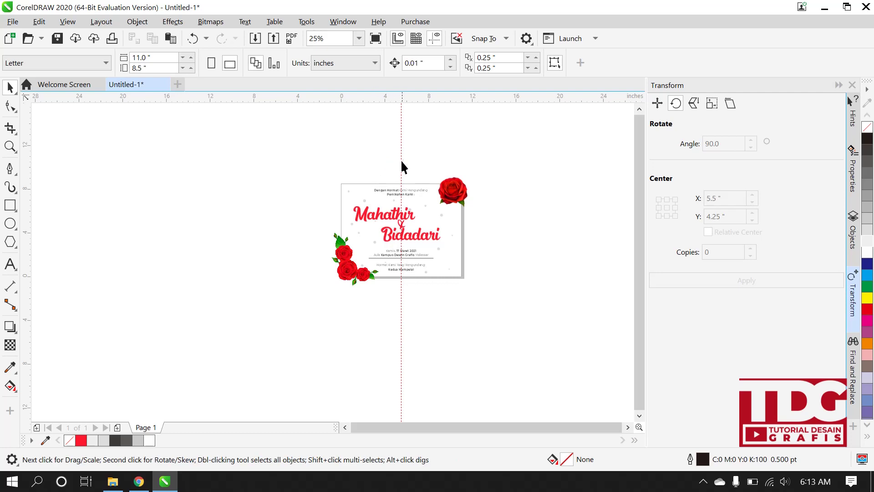
{"action": "scroll", "coordinate": [406, 164], "scroll_direction": "up", "scroll_amount": 1}
{"action": "key", "text": "ctrl+z"}
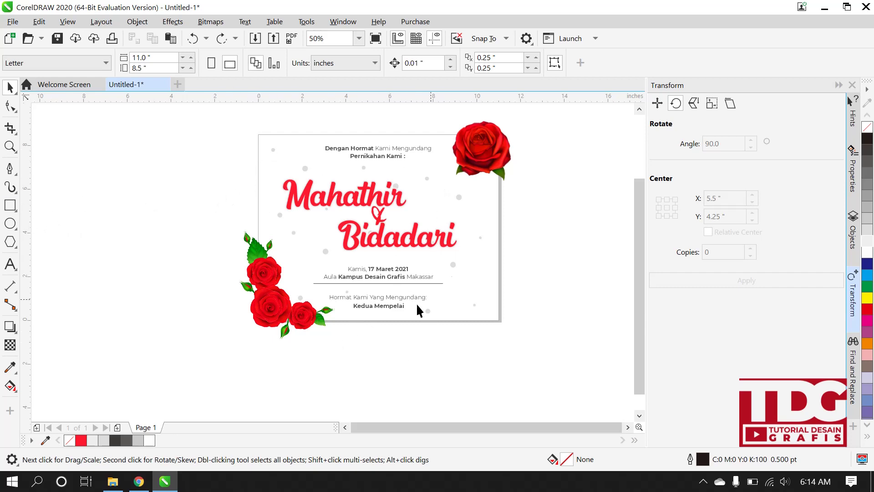
- Add an 11.0 by 8.5 inch page frame, intersect it with the upper-right rose, and delete the original rose
{"action": "double_click", "coordinate": [10, 205]}
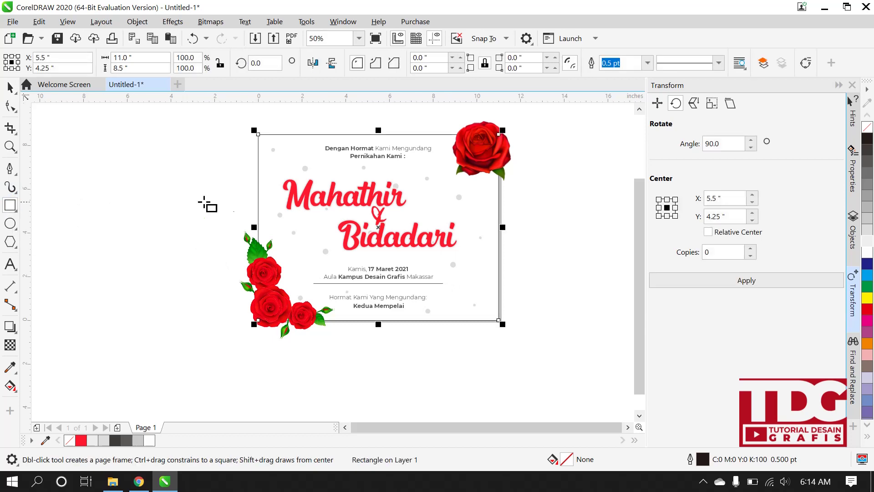
{"action": "key", "text": "space"}
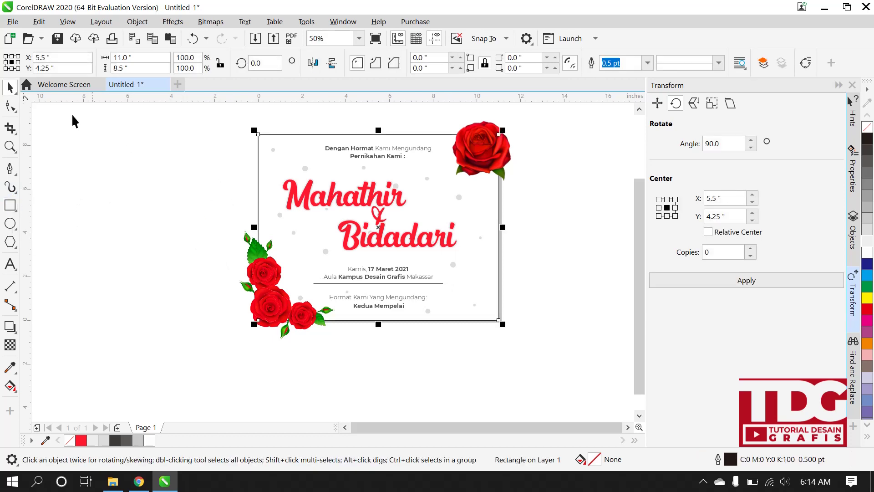
{"action": "left_click", "coordinate": [491, 127], "text": "shift"}
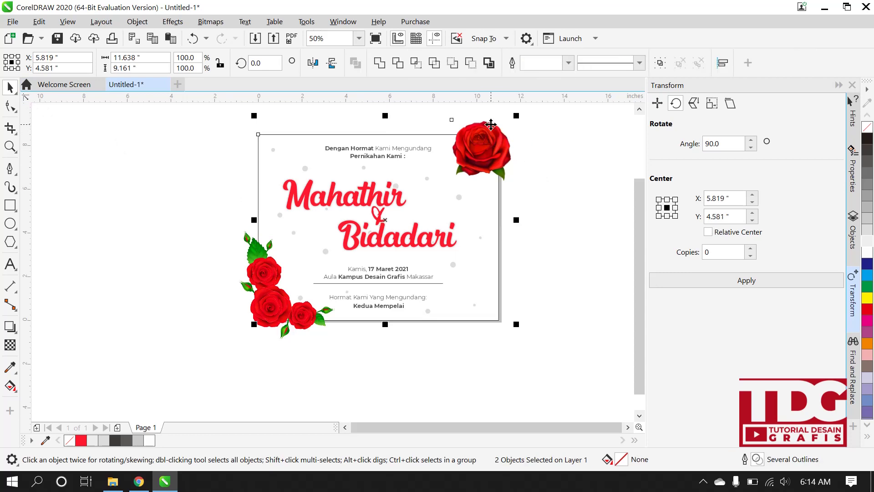
{"action": "left_click", "coordinate": [419, 69]}
{"action": "left_click", "coordinate": [587, 160]}
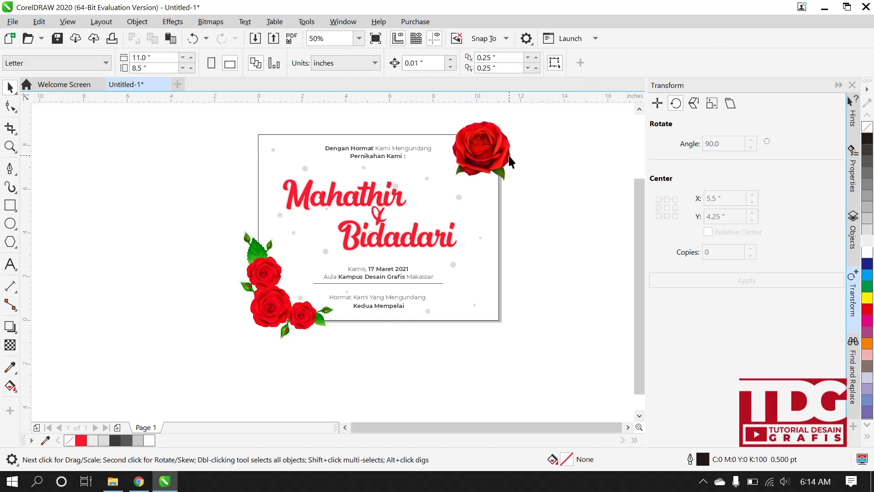
{"action": "left_click", "coordinate": [511, 161]}
{"action": "key", "text": "Delete"}
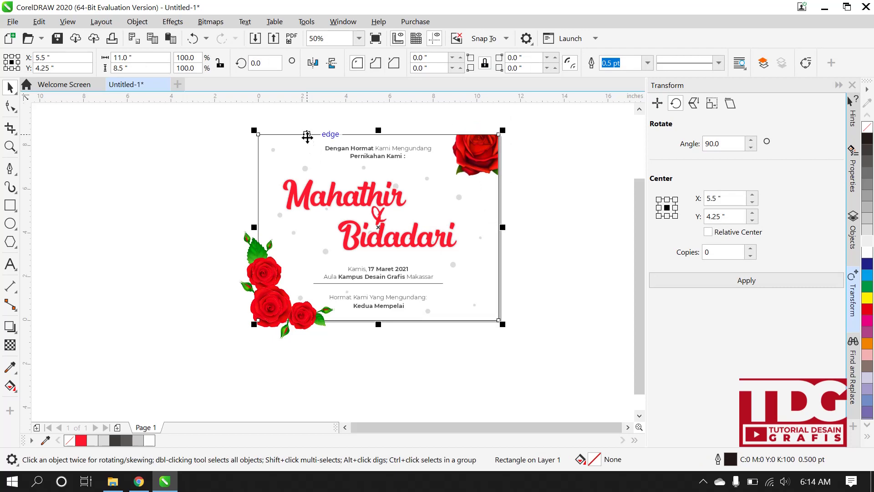
- Intersect the lower-left rose cluster with the page frame and delete the original cluster, leaving only the part inside the page
{"action": "left_click", "coordinate": [249, 274], "text": "shift"}
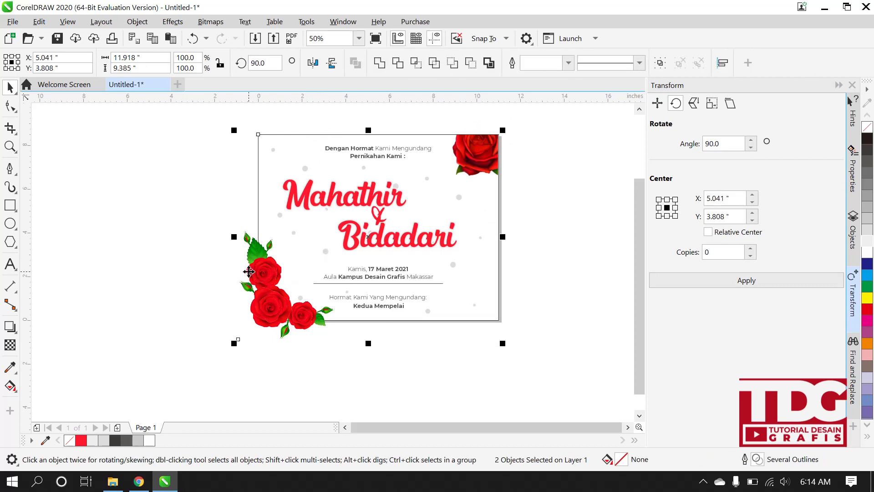
{"action": "left_click", "coordinate": [416, 63]}
{"action": "left_click", "coordinate": [275, 385]}
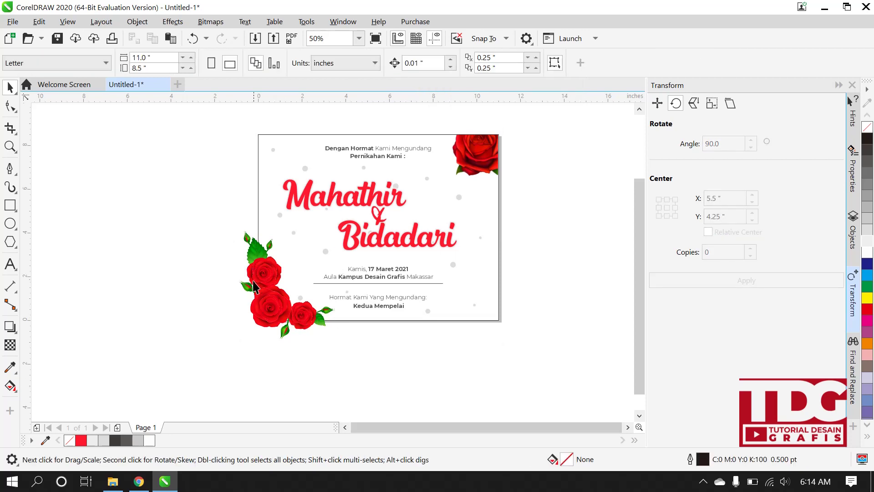
{"action": "left_click", "coordinate": [241, 285]}
{"action": "key", "text": "Delete"}
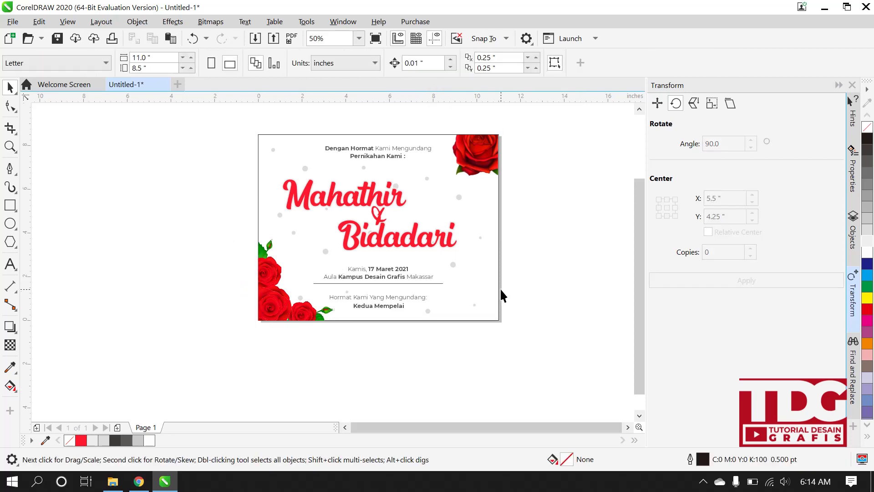
- Set the outline colour of the divider line below the venue text to 60% Black
{"action": "scroll", "coordinate": [499, 290], "scroll_direction": "up", "scroll_amount": 1}
{"action": "scroll", "coordinate": [497, 296], "scroll_direction": "down", "scroll_amount": 1}
{"action": "scroll", "coordinate": [443, 190], "scroll_direction": "up", "scroll_amount": 1}
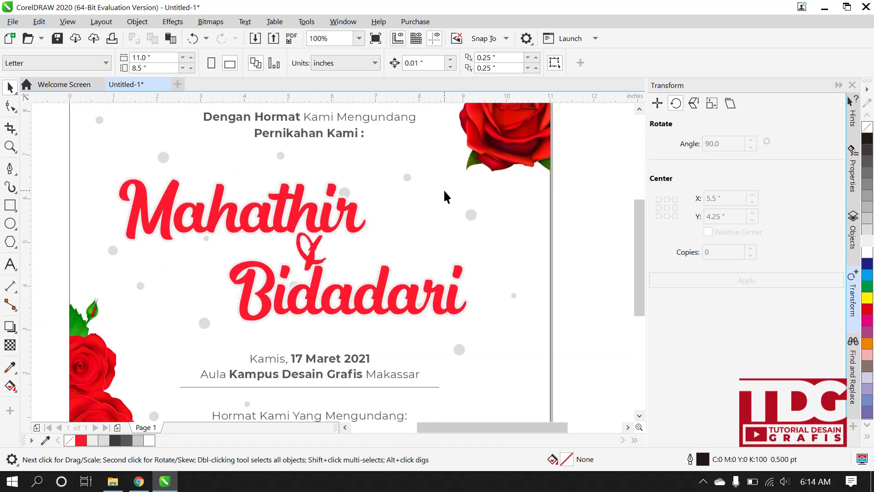
{"action": "scroll", "coordinate": [444, 196], "scroll_direction": "down", "scroll_amount": 1}
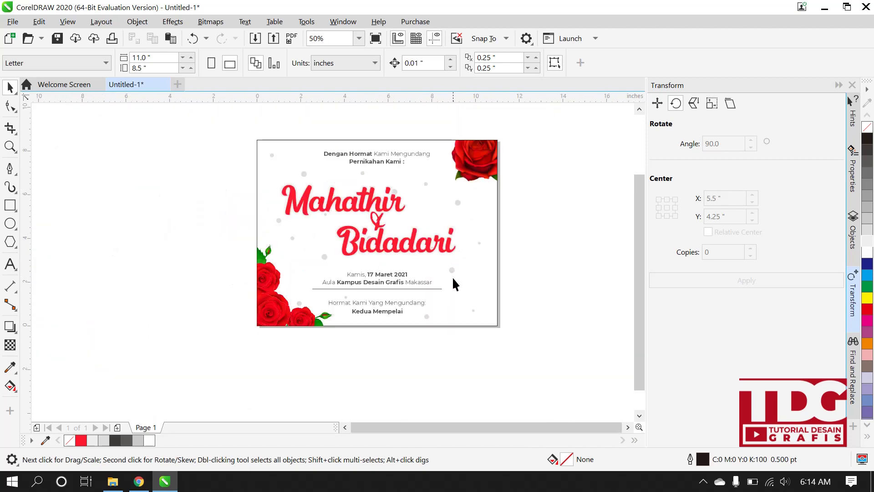
{"action": "left_click", "coordinate": [438, 288]}
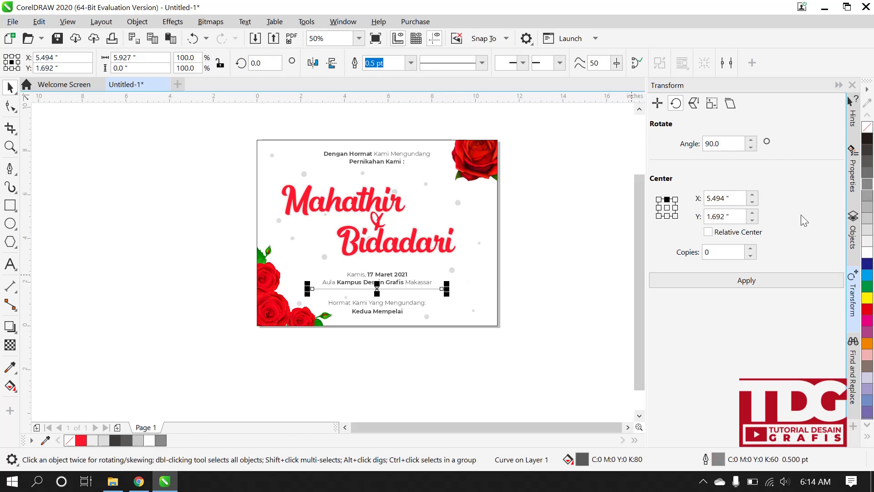
{"action": "left_click", "coordinate": [573, 281]}
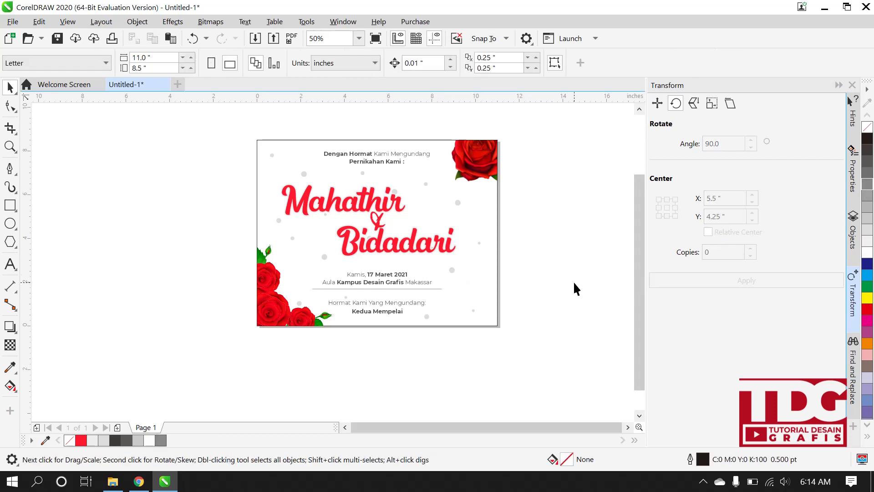